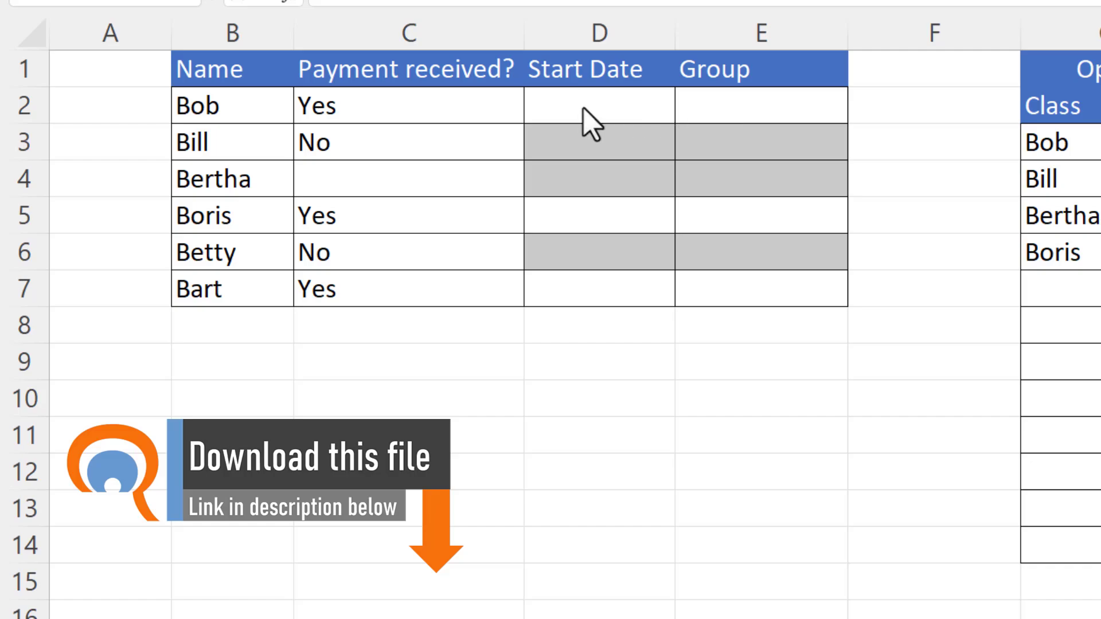
Enter the start date 07/09/2022 in D2 and assign group A in E2.
left_click(615, 106)
key("ctrl+semicolon")
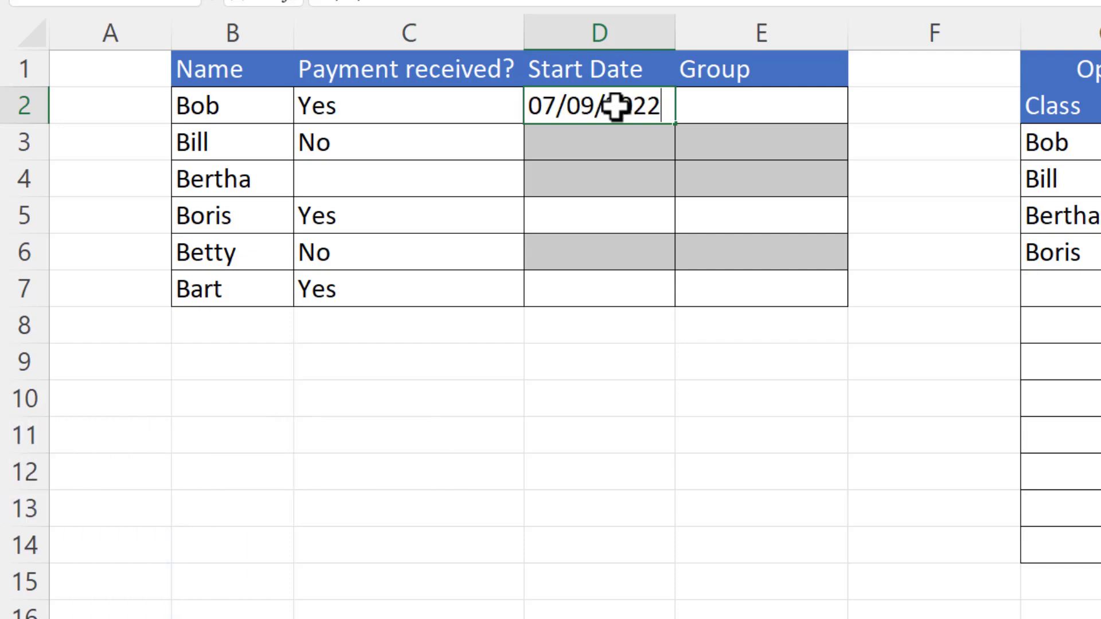
key("Tab")
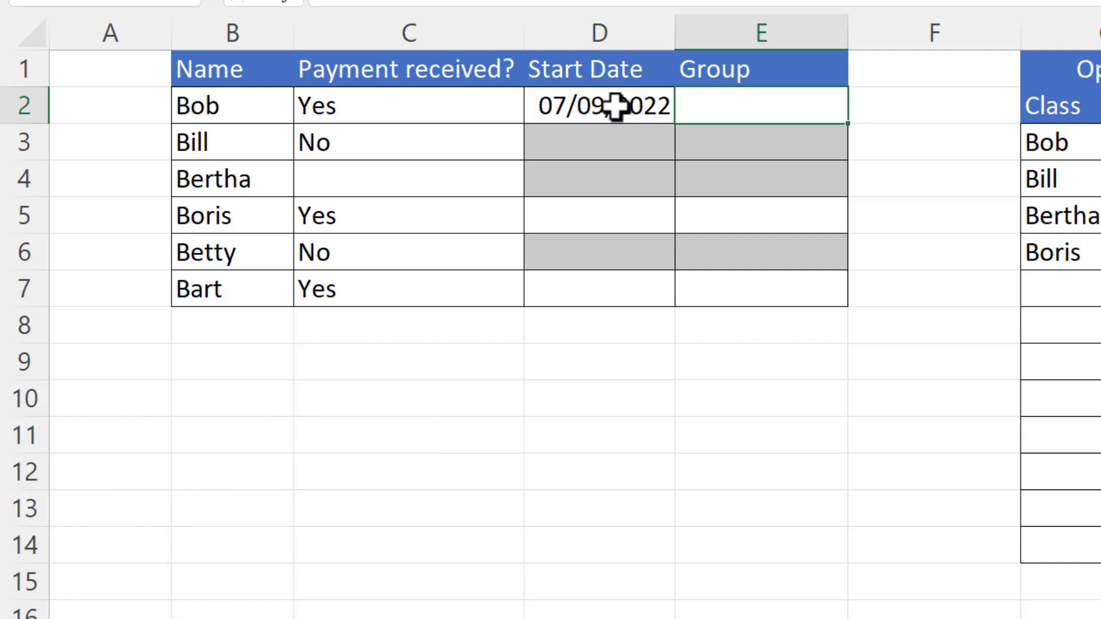
Try to enter the start date 07/09/2022 in D3, where payment is marked No, and discard the entry.
left_click(591, 147)
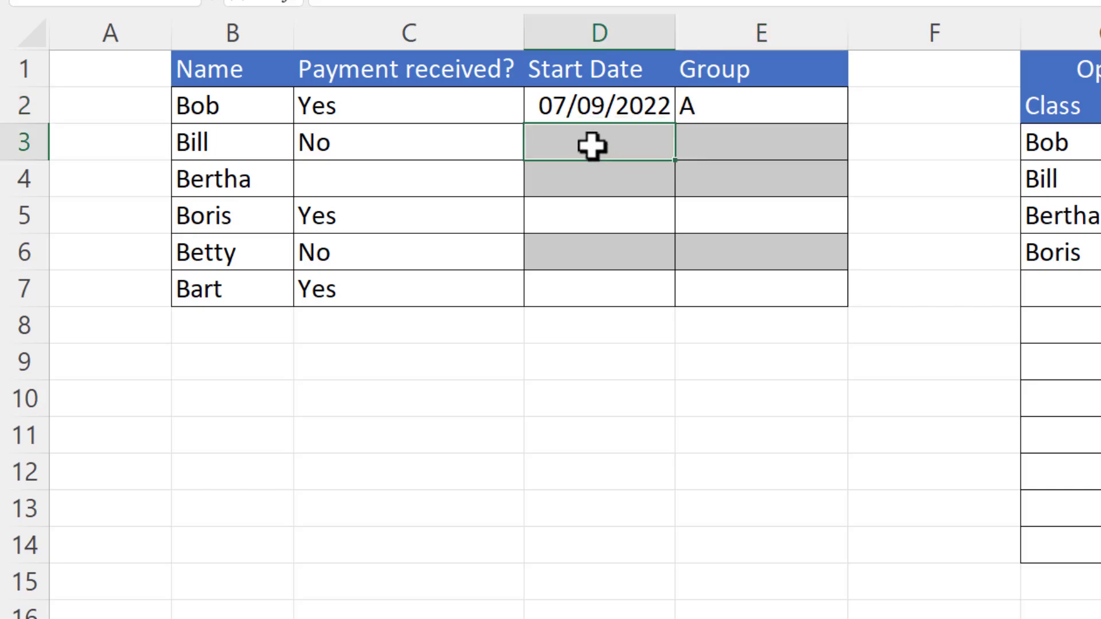
key("ctrl+semicolon")
key("Return")
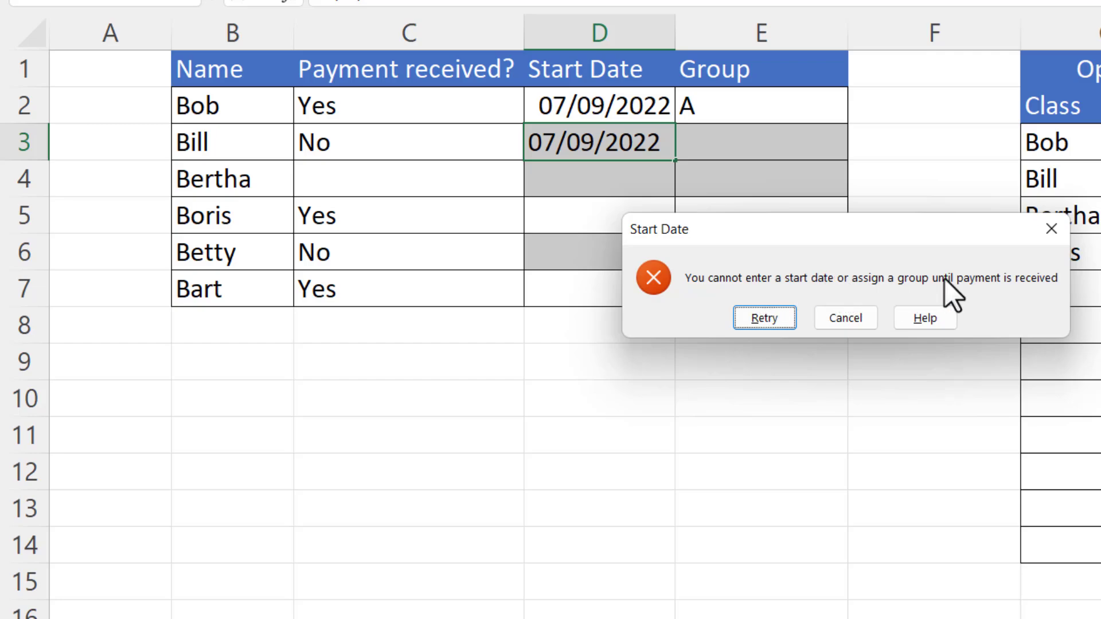
left_click(843, 320)
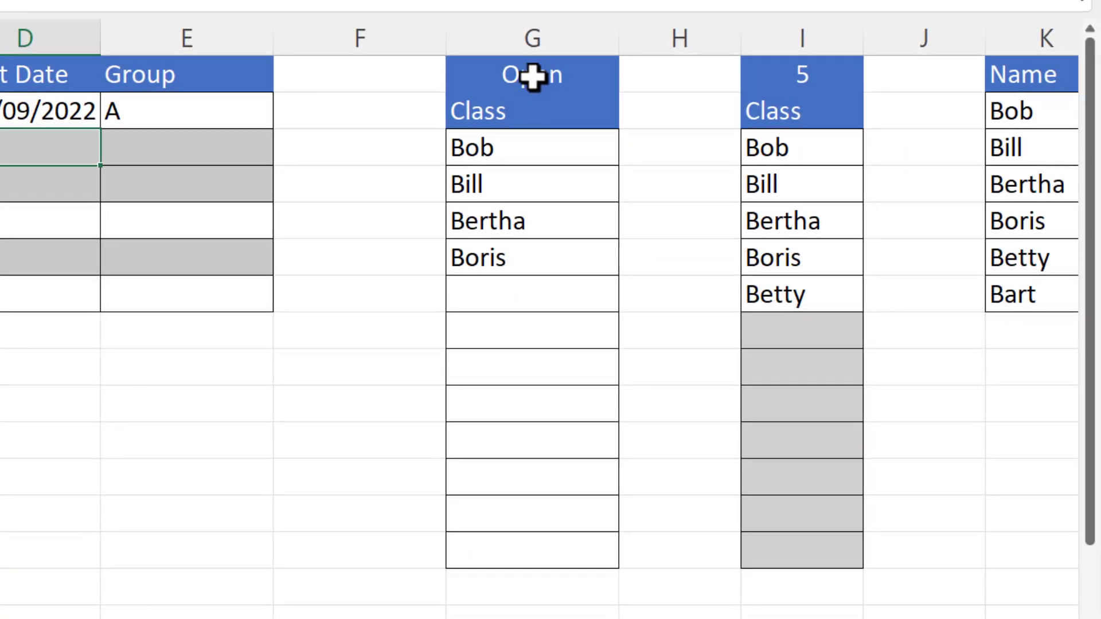
Add a student's first name in G7, the first empty cell of the open class list.
left_click(499, 298)
type("Belinda")
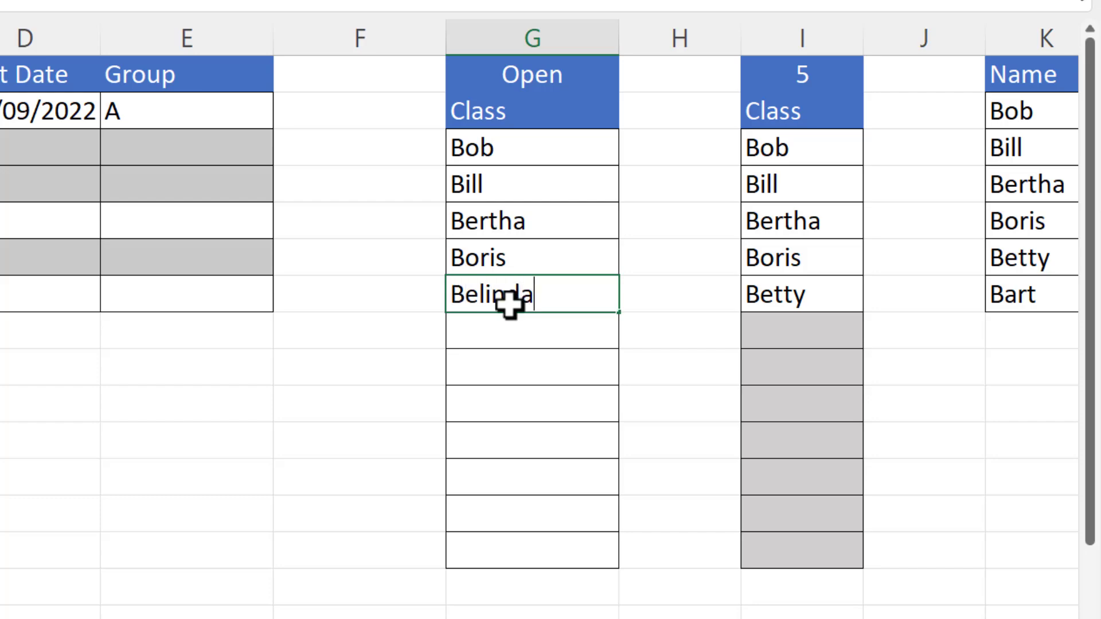
key("Return")
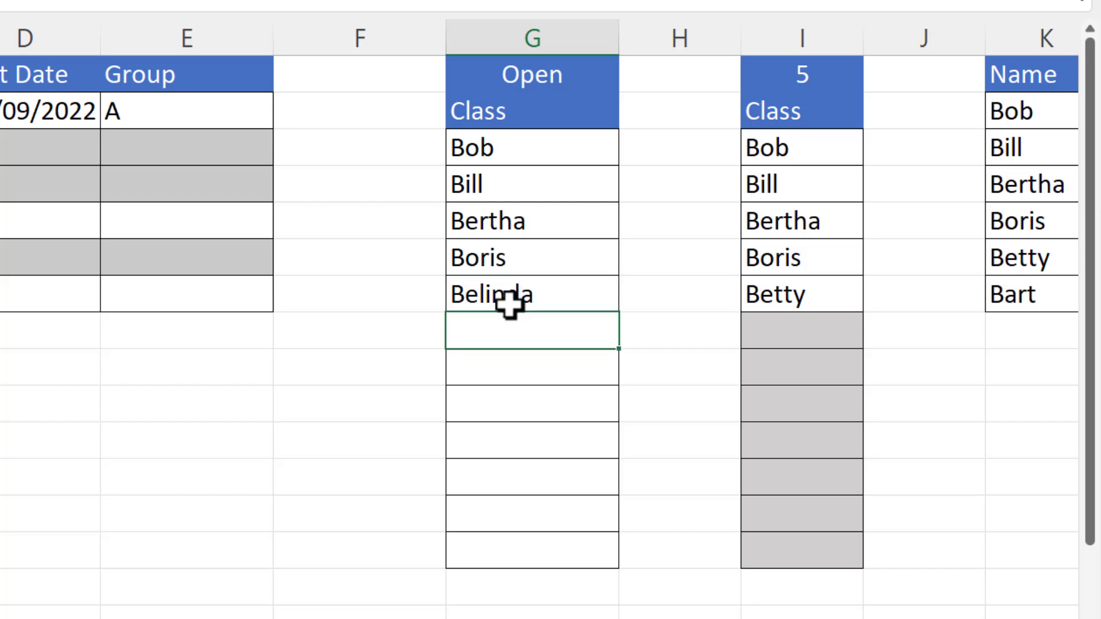
Set the class status in G1 to Closed.
left_click(572, 72)
left_click(629, 82)
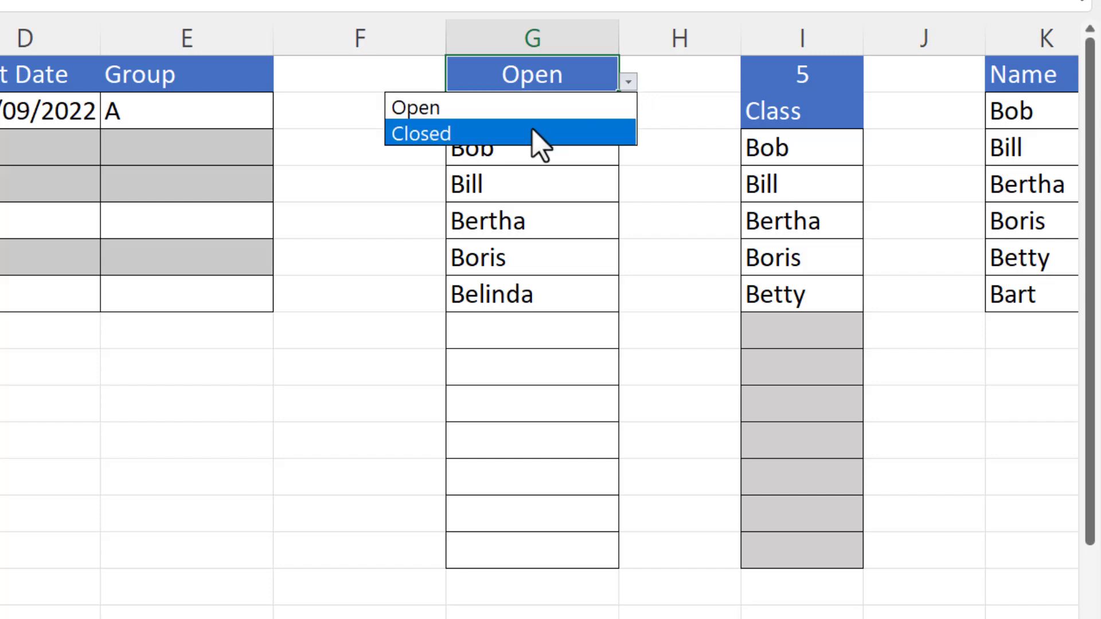
key("Escape")
key("alt+Down")
key("Down")
key("Return")
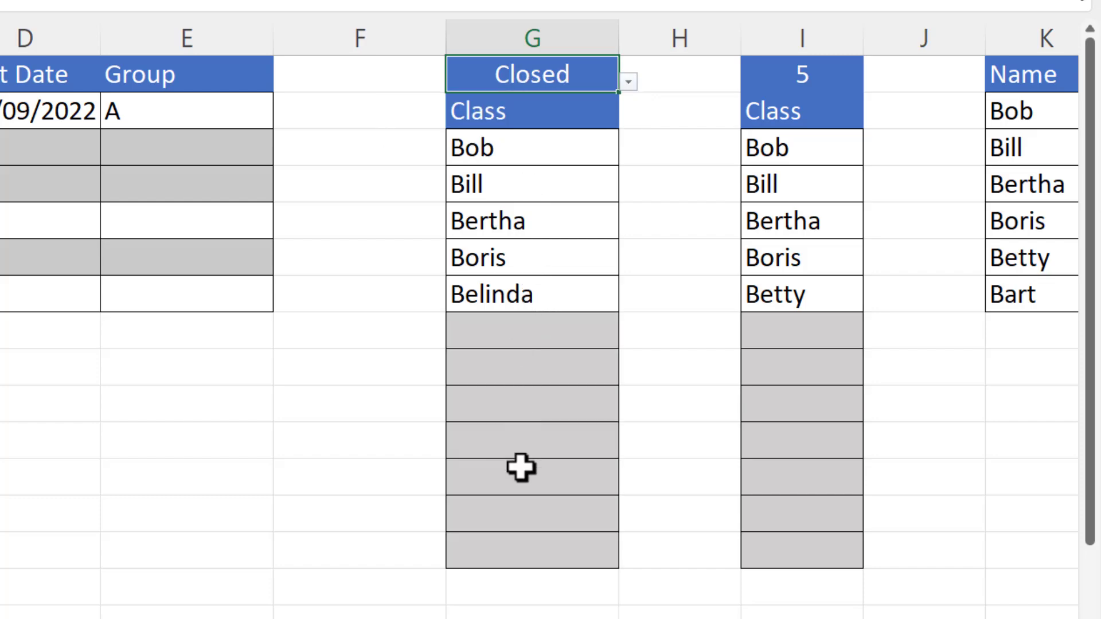
Try to add another student's name in G8 of the closed class list and discard the entry.
left_click(484, 333)
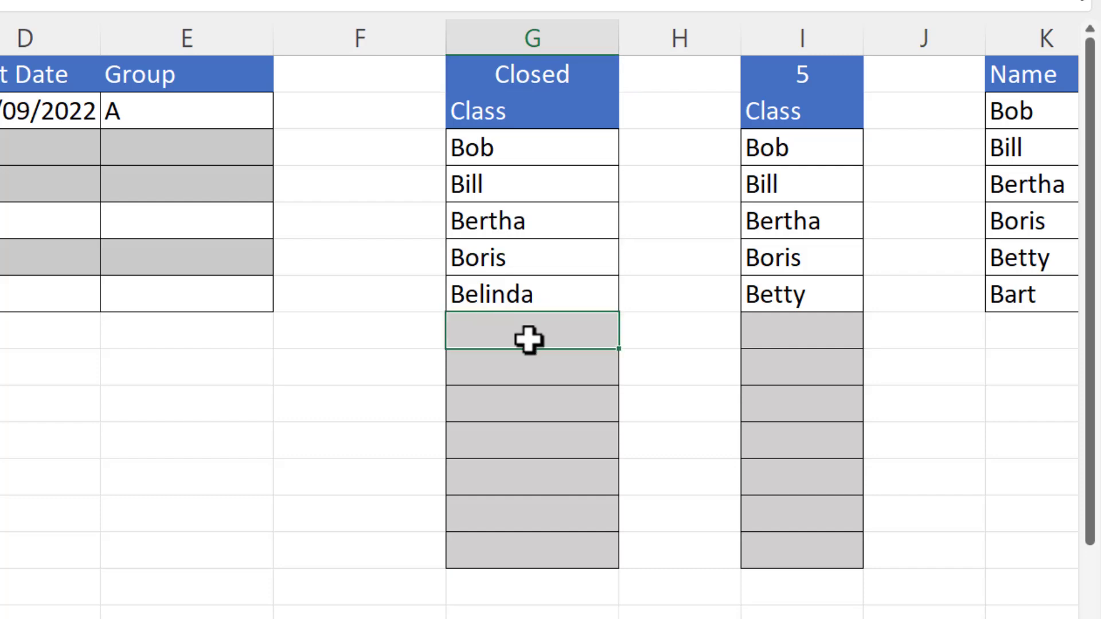
type("Bet")
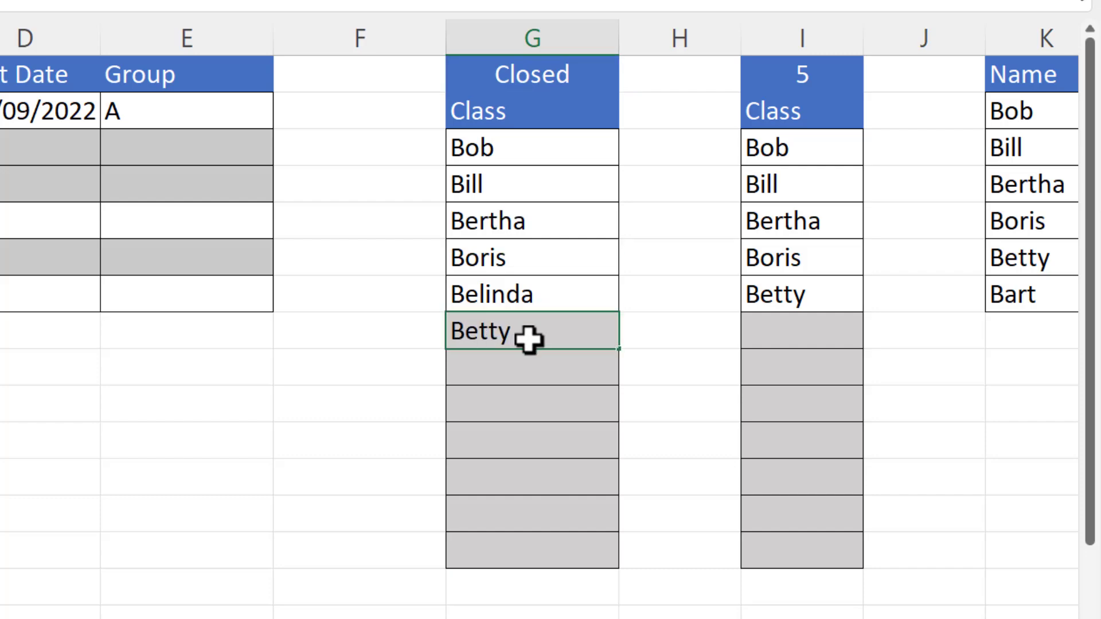
type("ty")
key("Return")
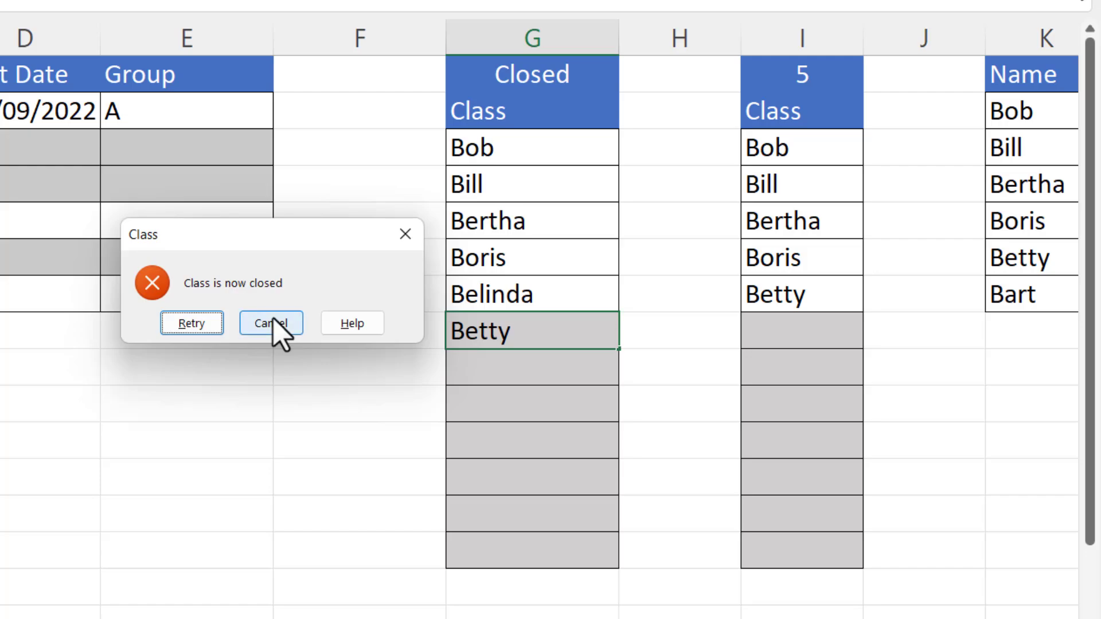
left_click(270, 323)
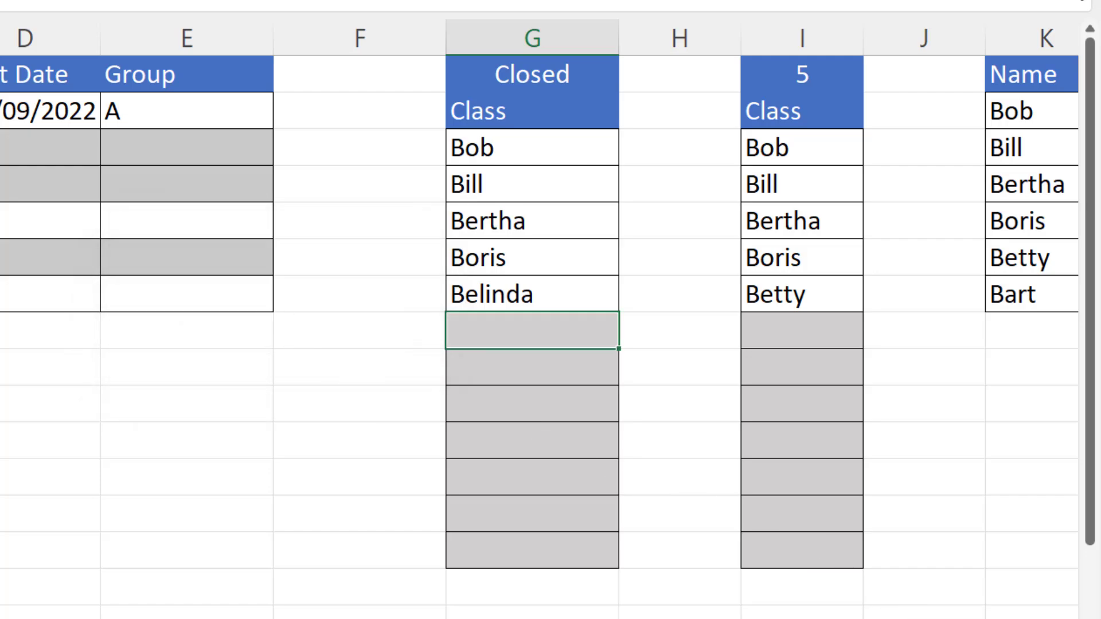
Try to add a sixth student's name in I8 of the class limited to 5 and discard the entry.
scroll(551, 322, "right", 3)
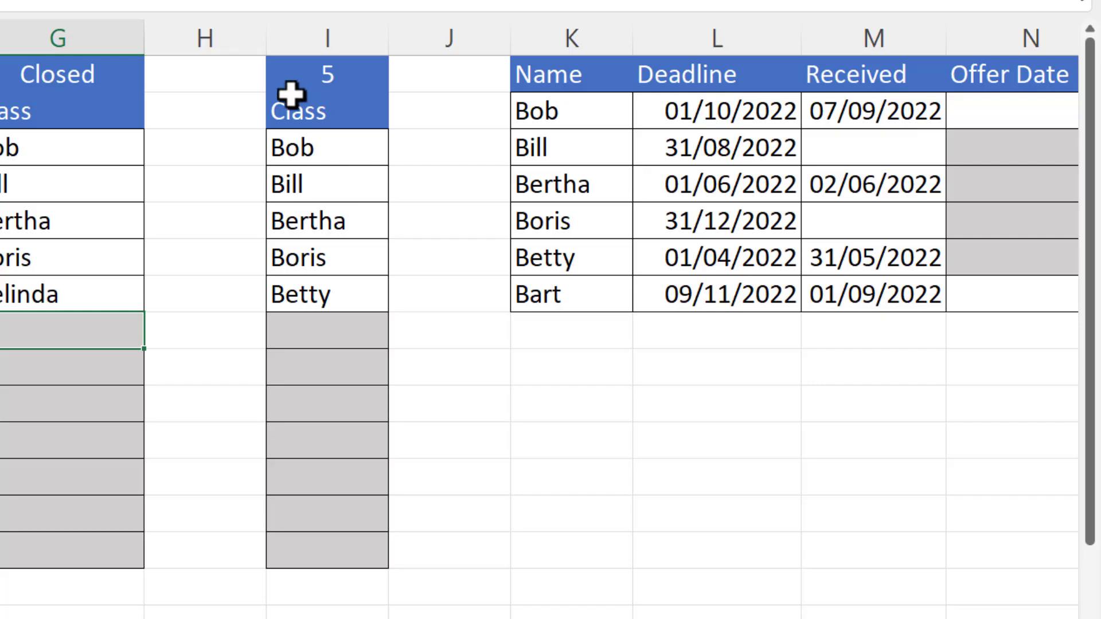
left_click(327, 338)
type("Be")
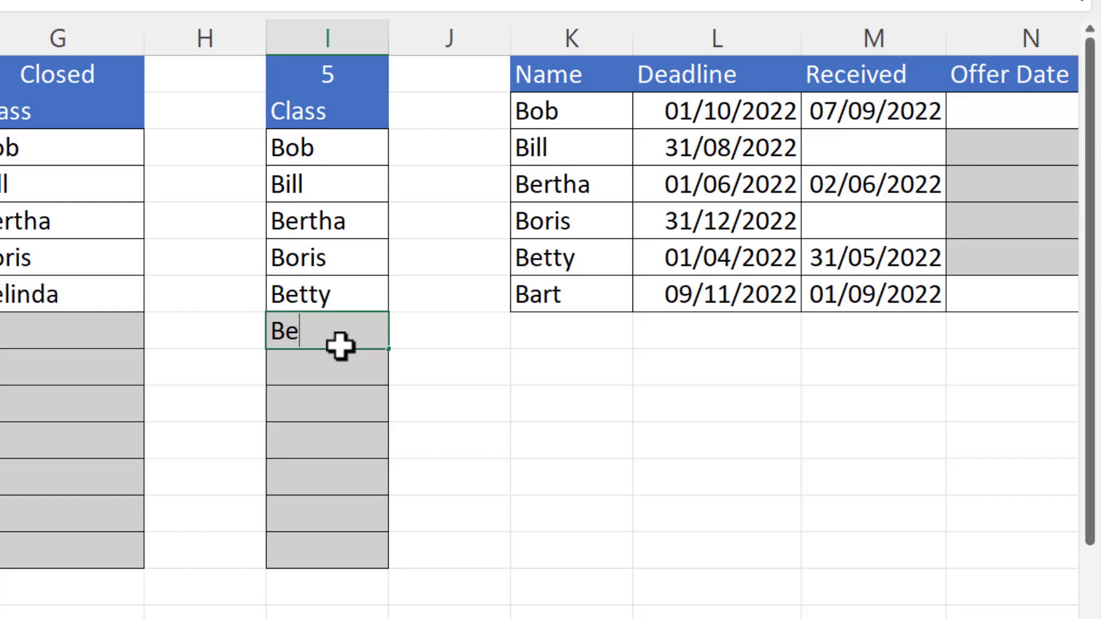
type("linda")
key("Return")
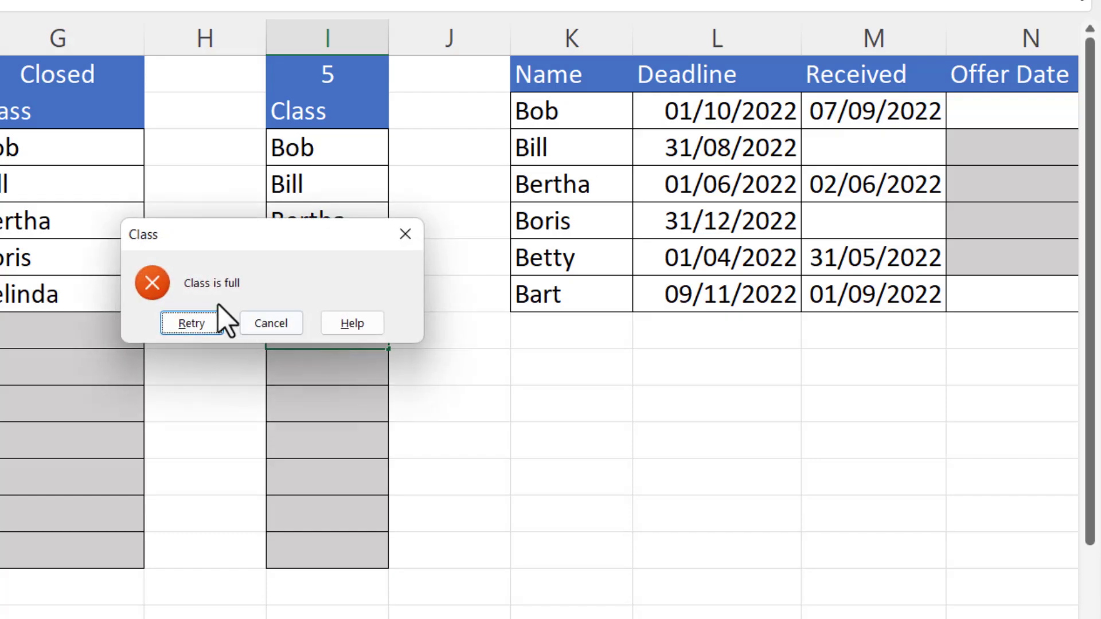
left_click(274, 324)
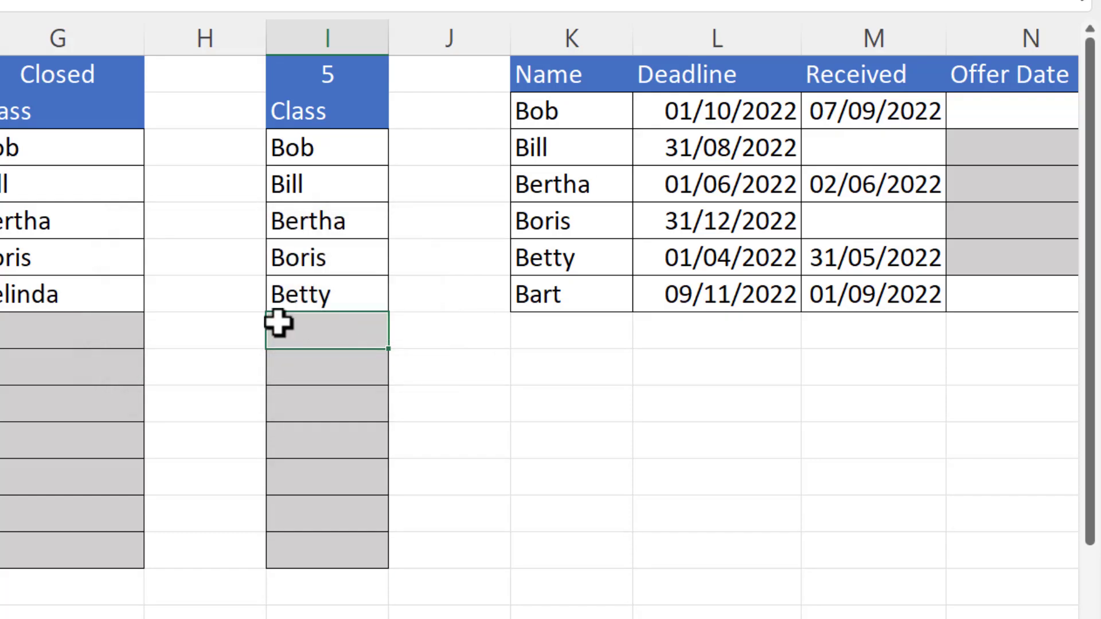
Set the class size limit in I1 to 6.
left_click(341, 75)
type("6")
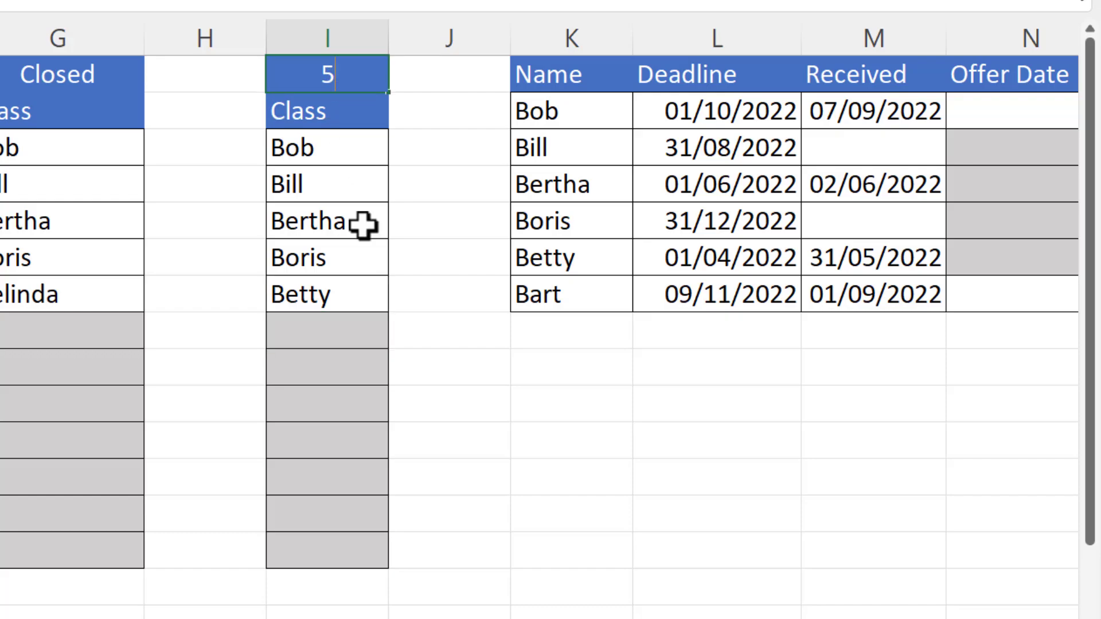
key("Return")
left_click(314, 400)
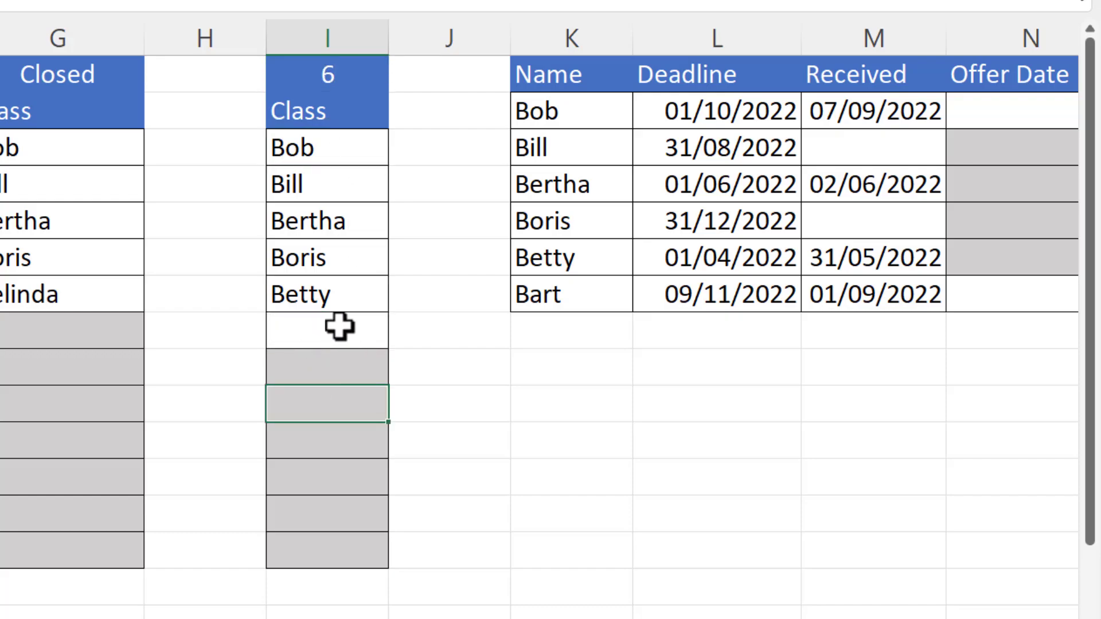
Add a student's first name in I8 as the sixth entry of the class list.
left_click(360, 338)
type("Belin")
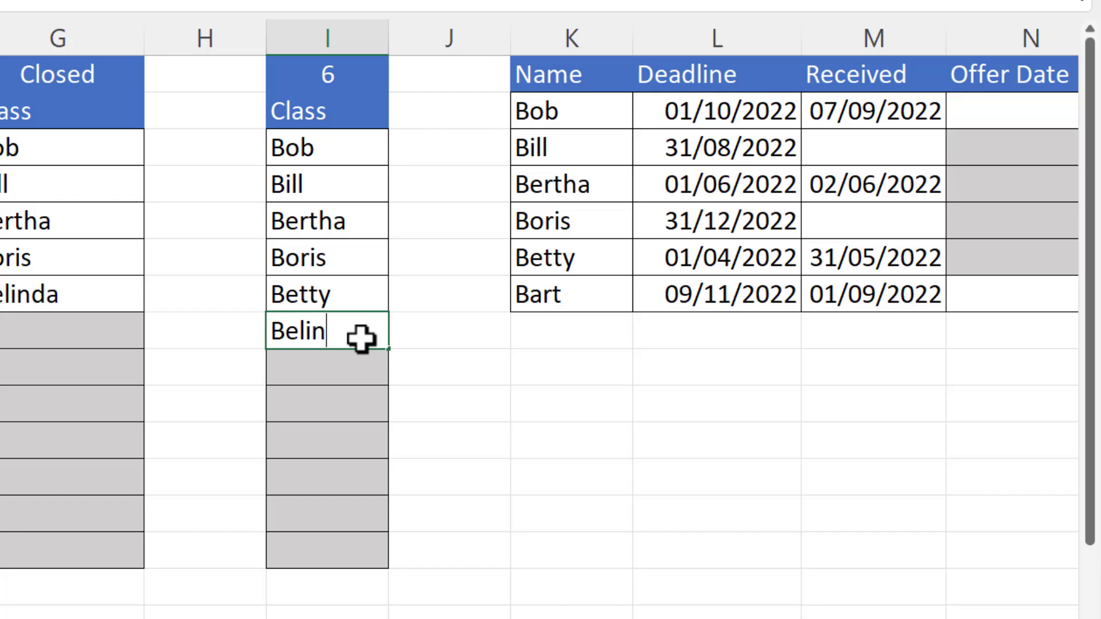
type("da")
key("Return")
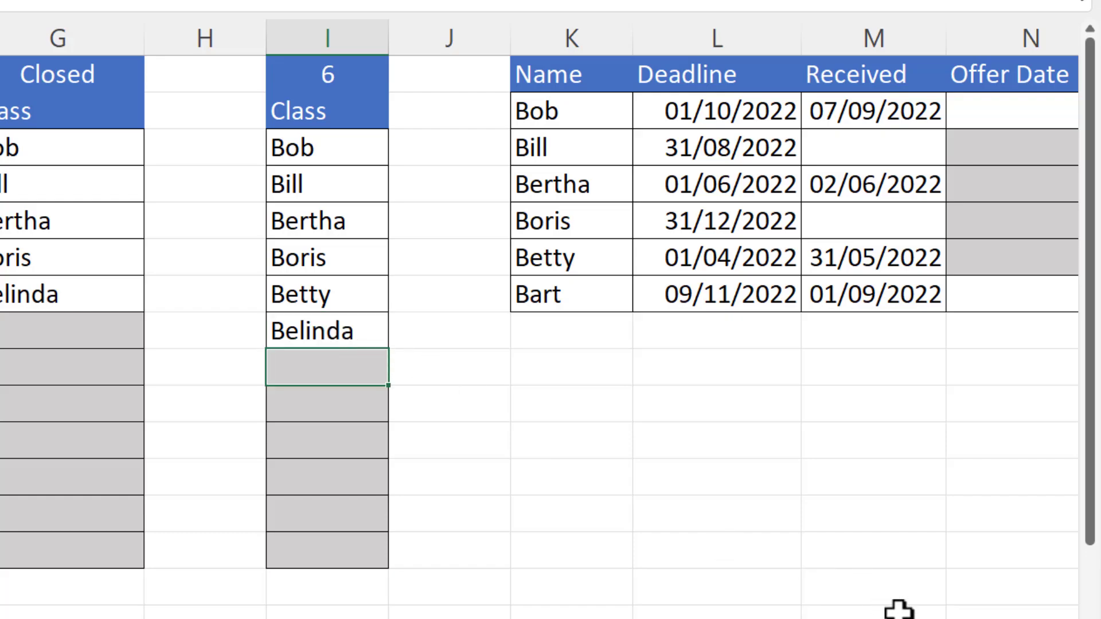
Enter the offer date 07/09/2022 in N2 for the first row of the deadline table.
scroll(683, 118, "right", 3)
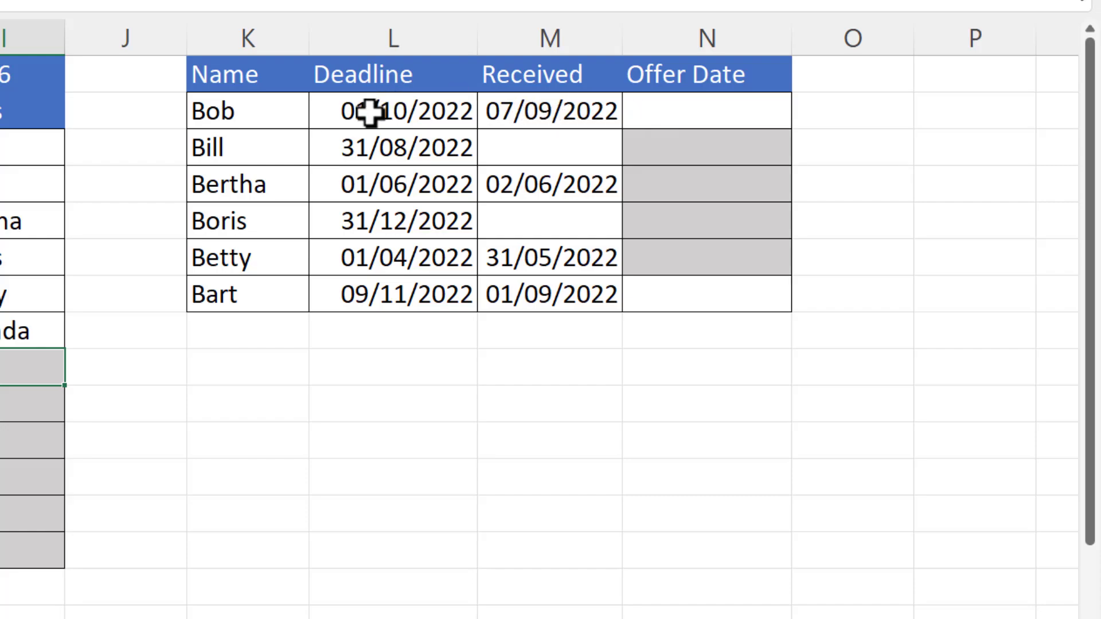
left_click(688, 111)
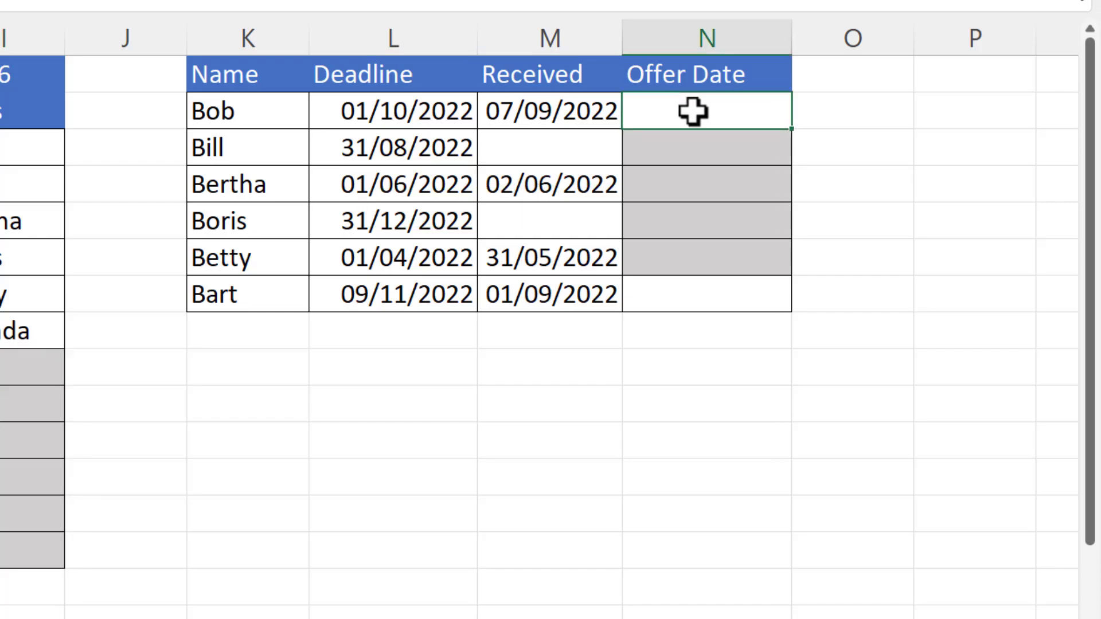
double_click(692, 111)
type("07/09/2022")
key("Return")
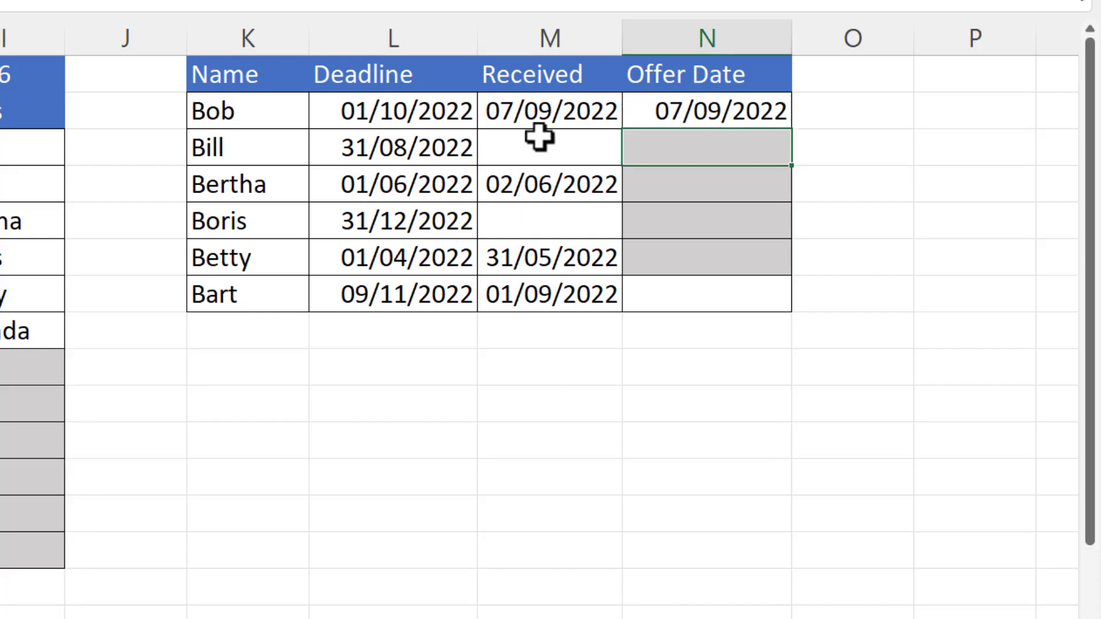
Try to enter the offer date 07/09/2022 in N3, where no received date exists, and discard the entry.
double_click(679, 154)
type("07/09/2022")
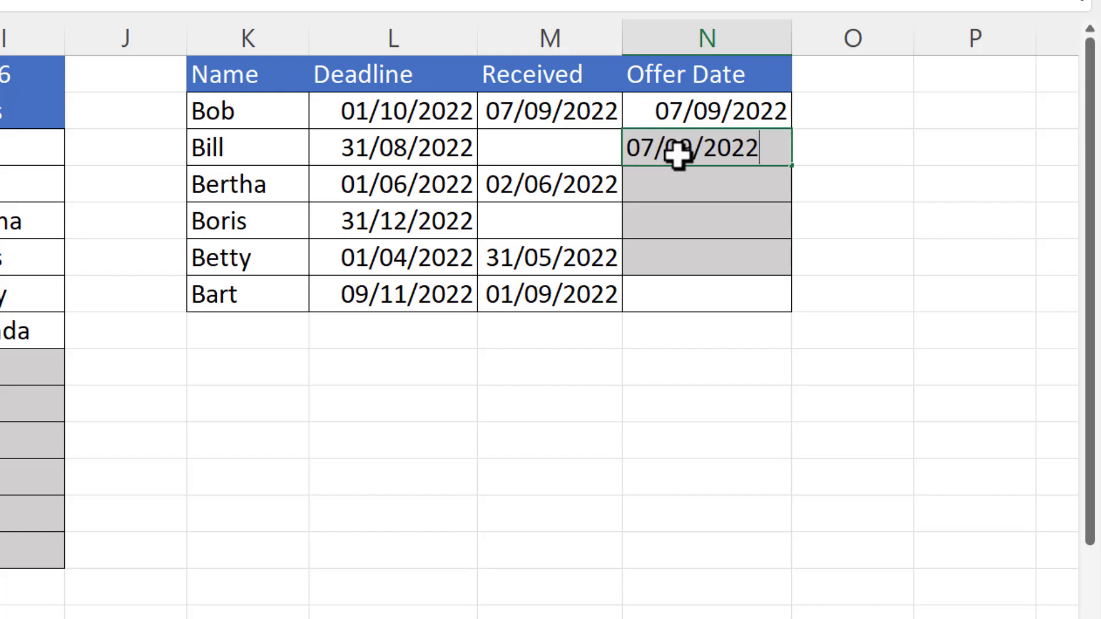
key("Return")
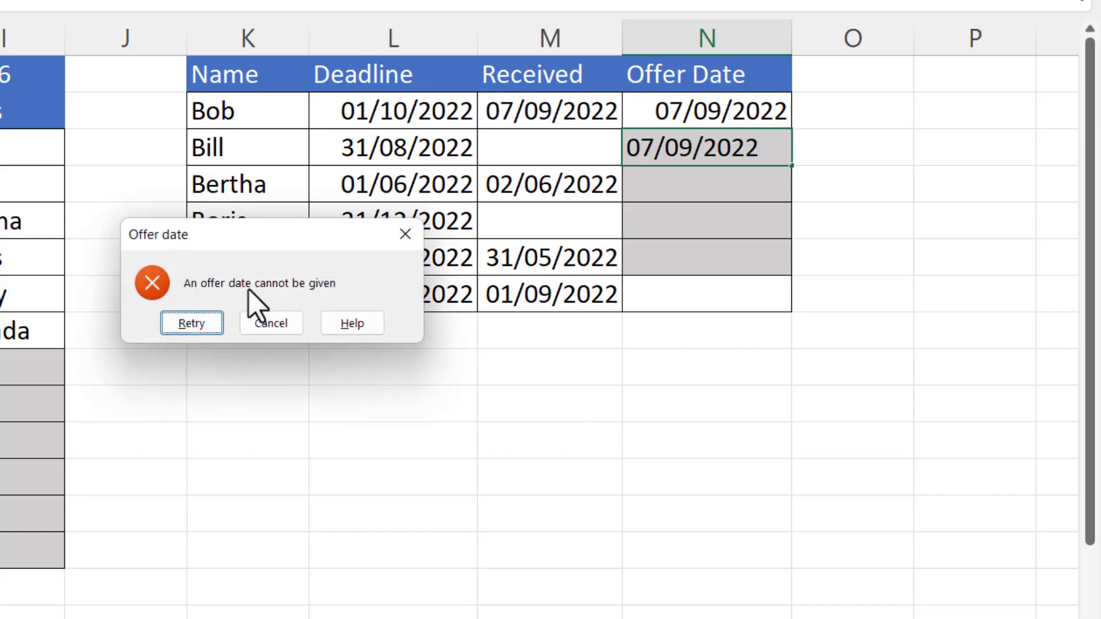
left_click(271, 324)
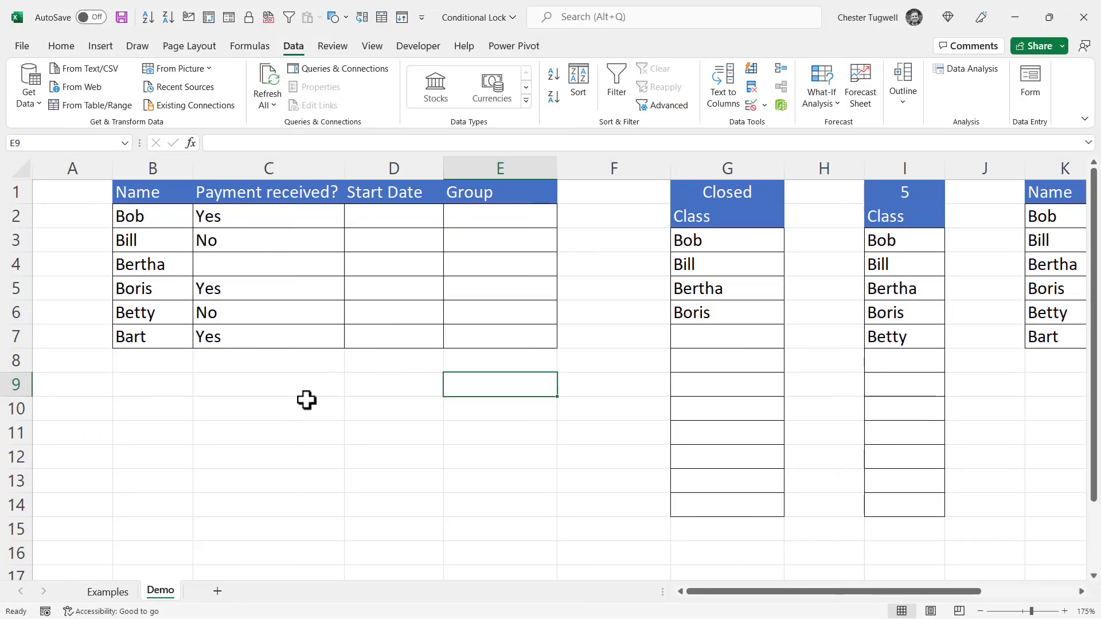
Start a Custom data validation rule for D2:E7 on the Demo sheet with Ignore blank turned off.
left_click(400, 411)
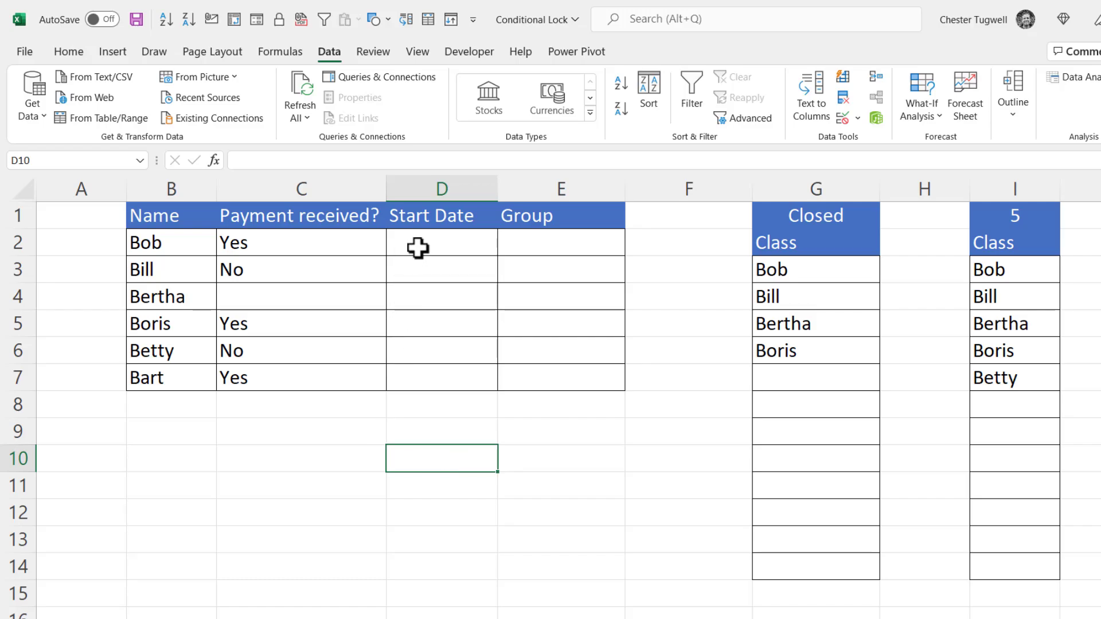
left_click_drag(420, 248, 559, 368)
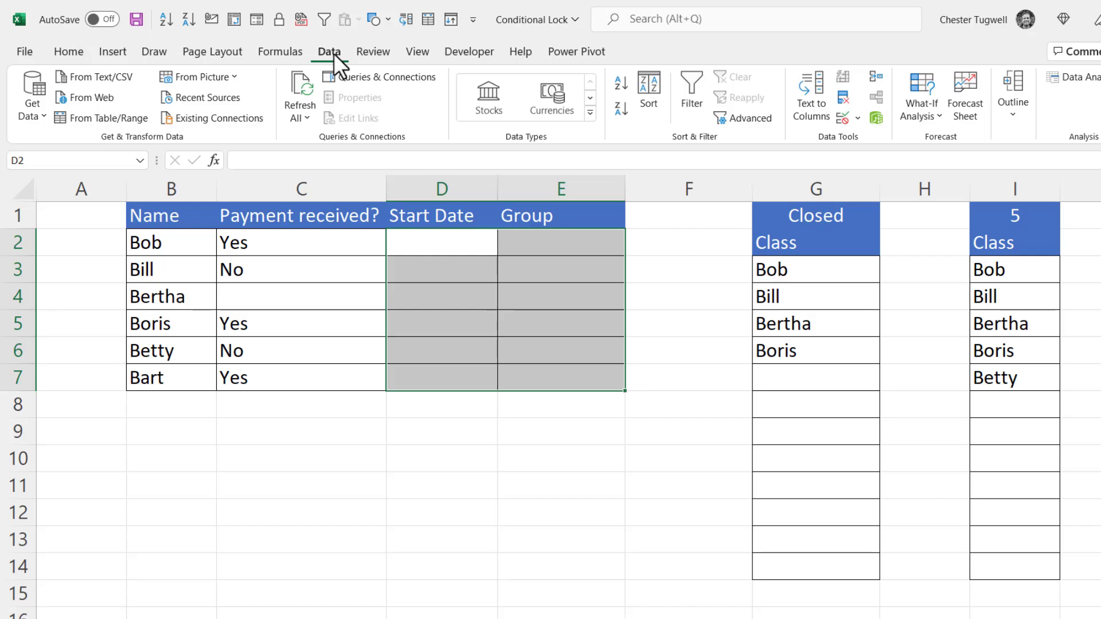
left_click(841, 120)
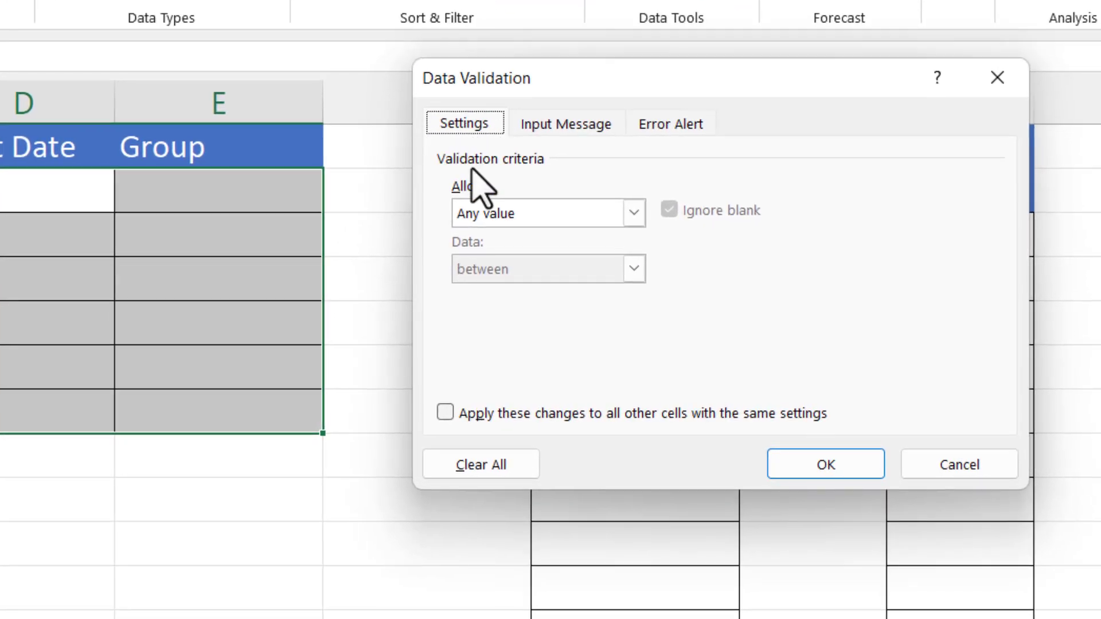
left_click(633, 215)
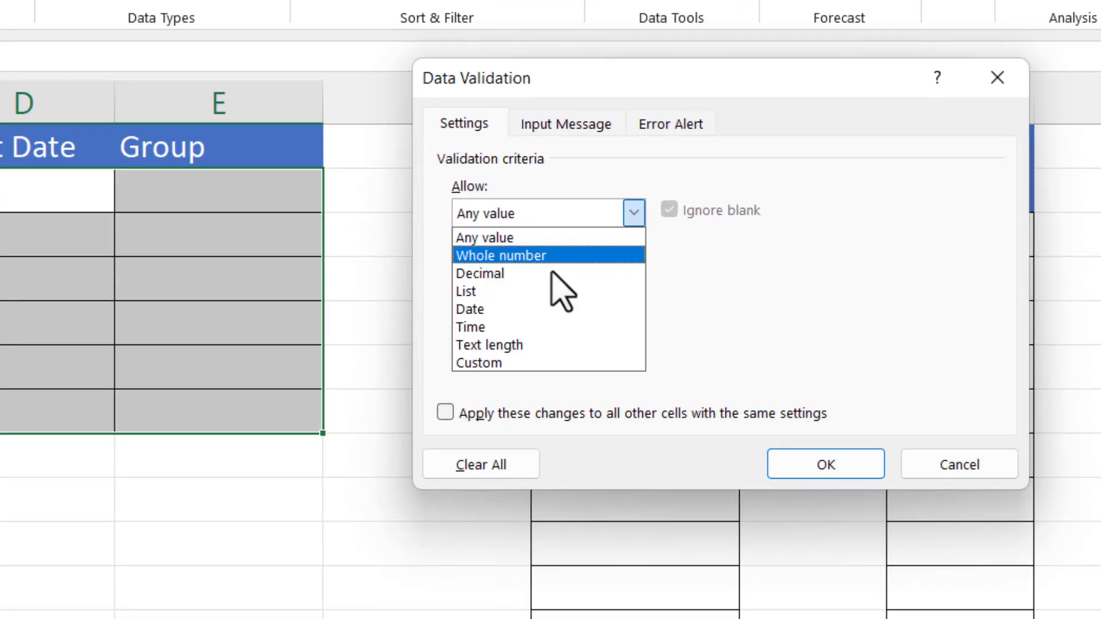
left_click(503, 363)
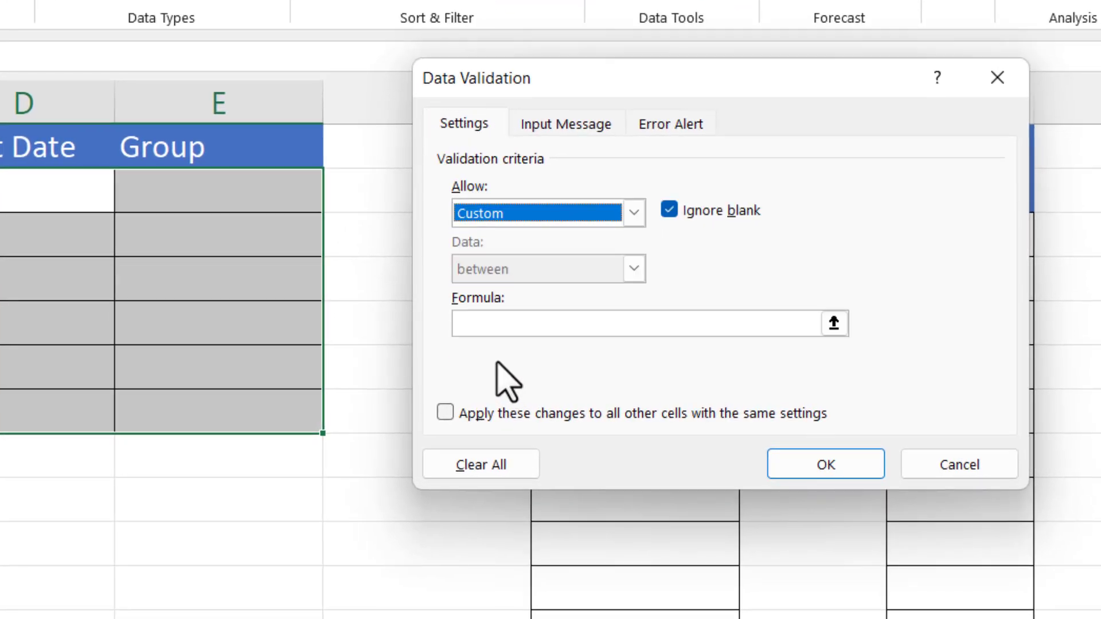
left_click(669, 211)
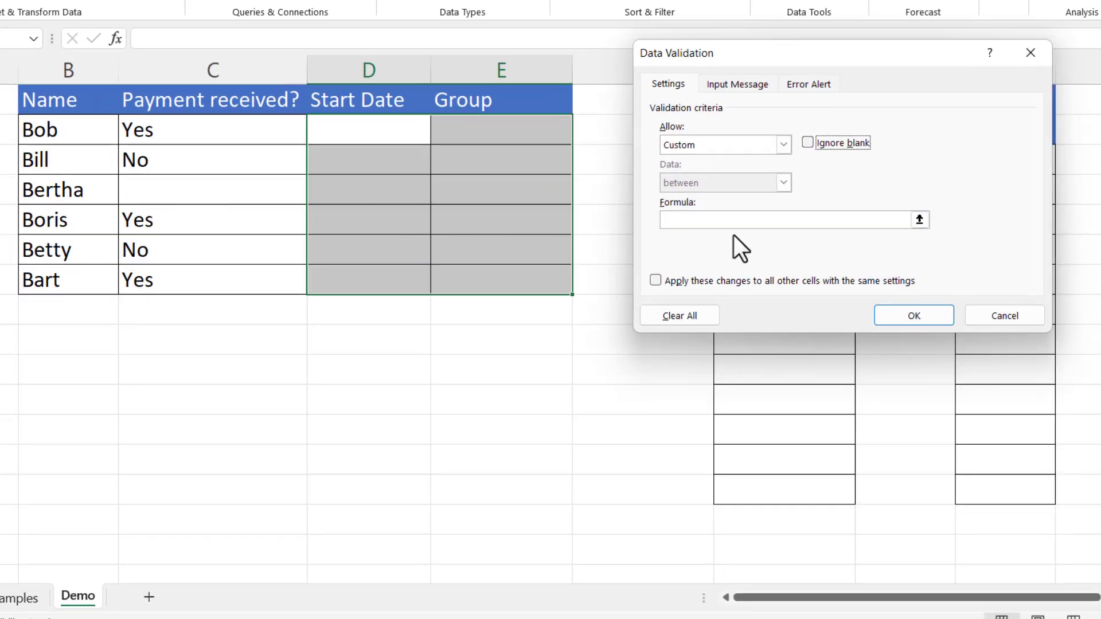
Set the custom validation formula for D2:E7 to =$C2="Yes".
left_click(679, 221)
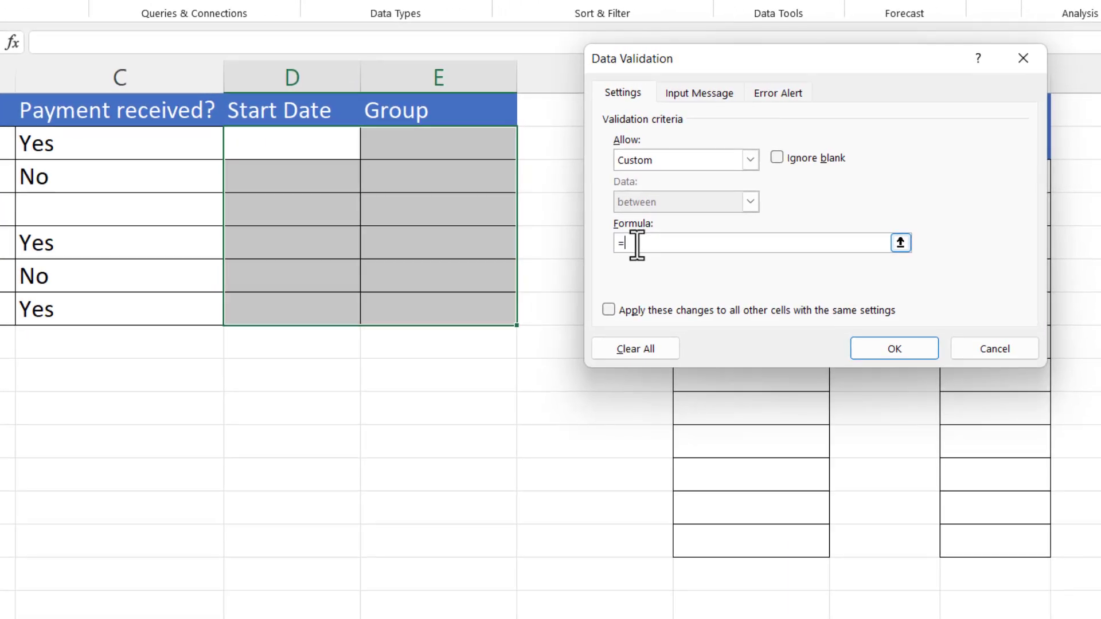
left_click(106, 150)
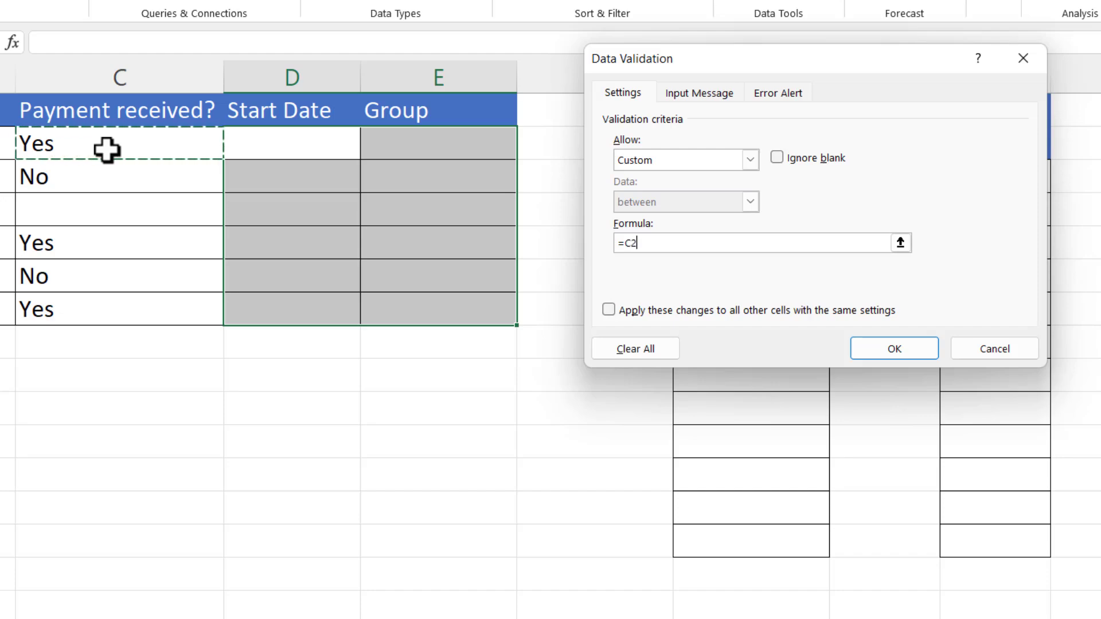
type("=\"Yes")
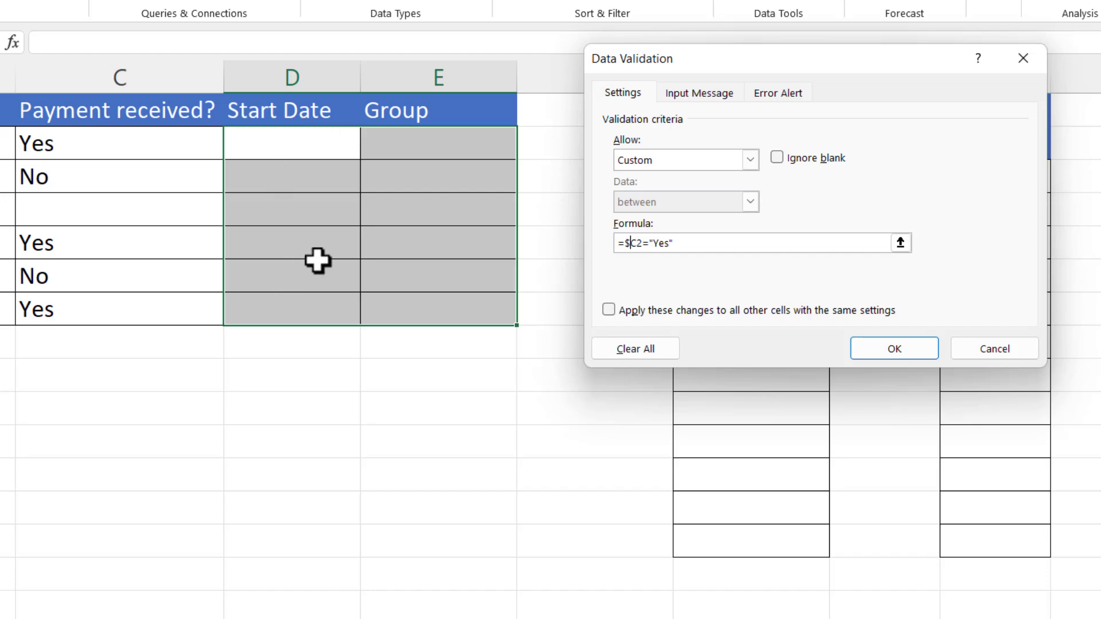
Apply a Stop alert titled "Start Date & Group Assignment" with message "You cannot specify a start date or assign a group until payment is received".
left_click(767, 97)
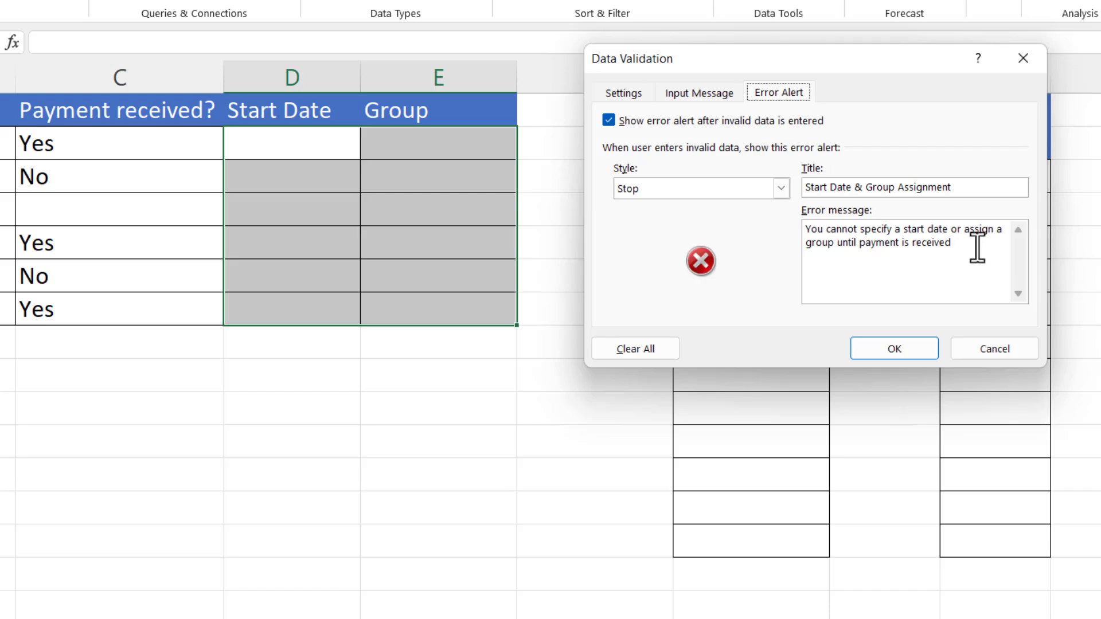
left_click(874, 346)
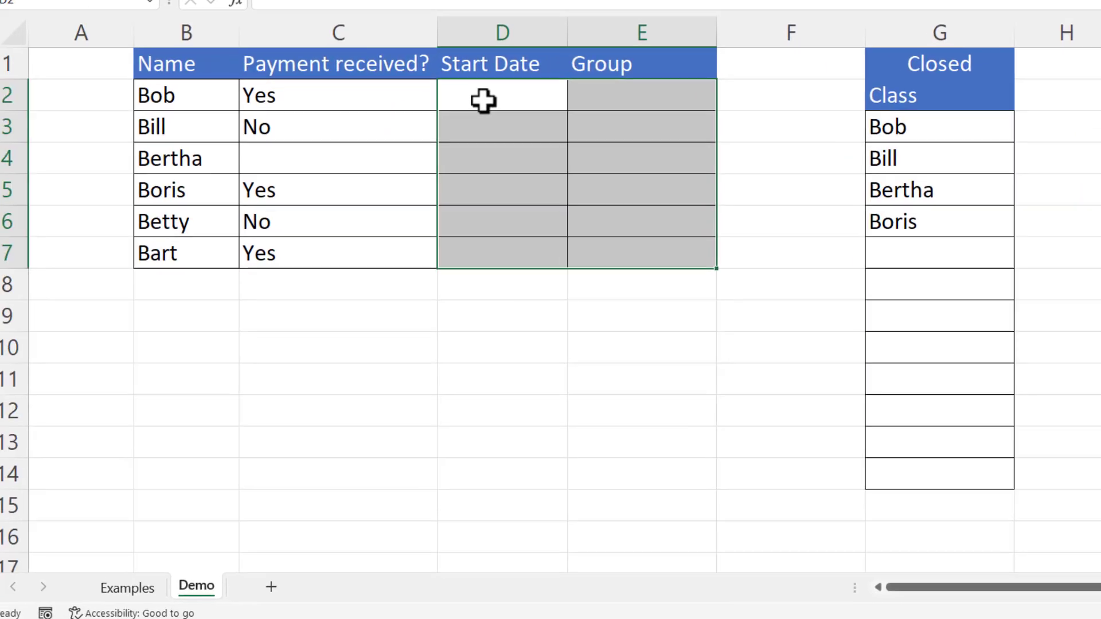
Enter the start date 07/09/2022 in D2 and the group A in E2.
left_click(292, 144)
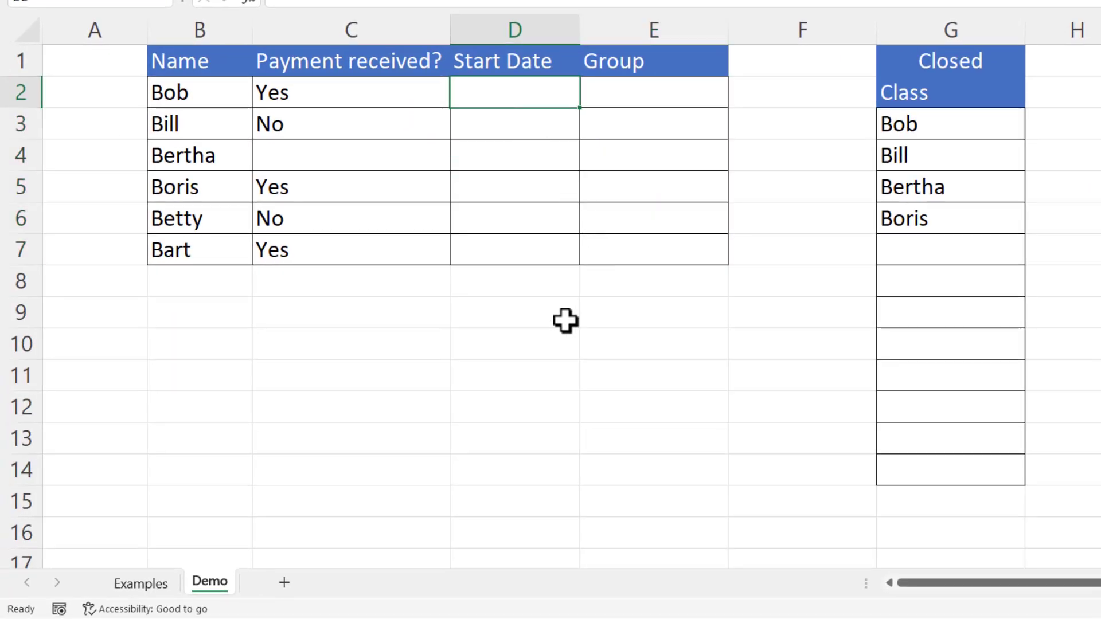
key("ctrl+semicolon")
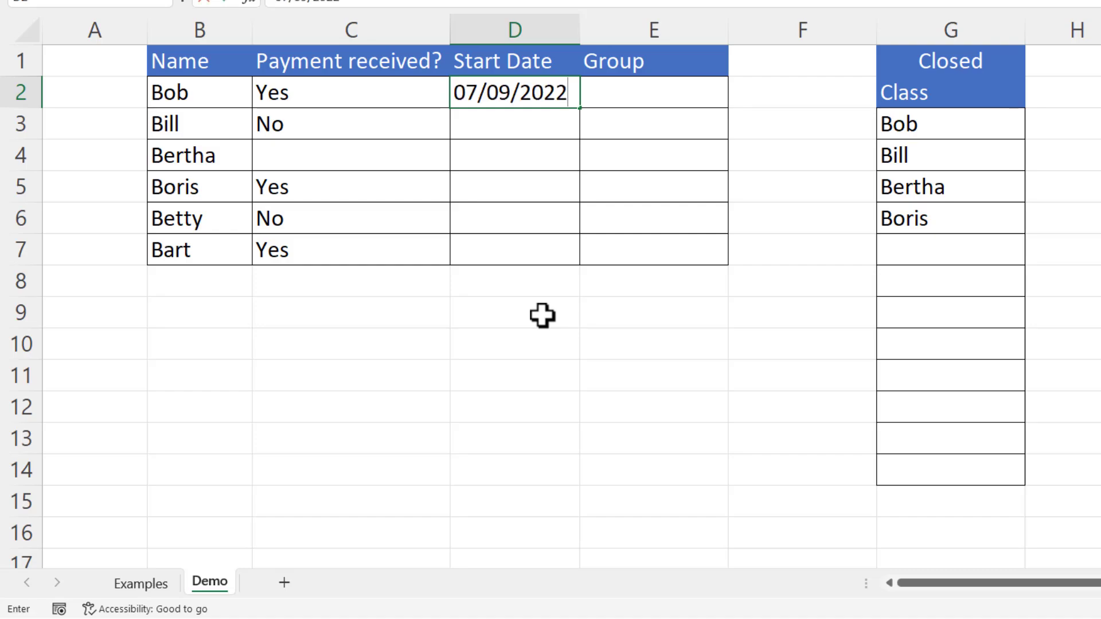
key("Return")
left_click(621, 94)
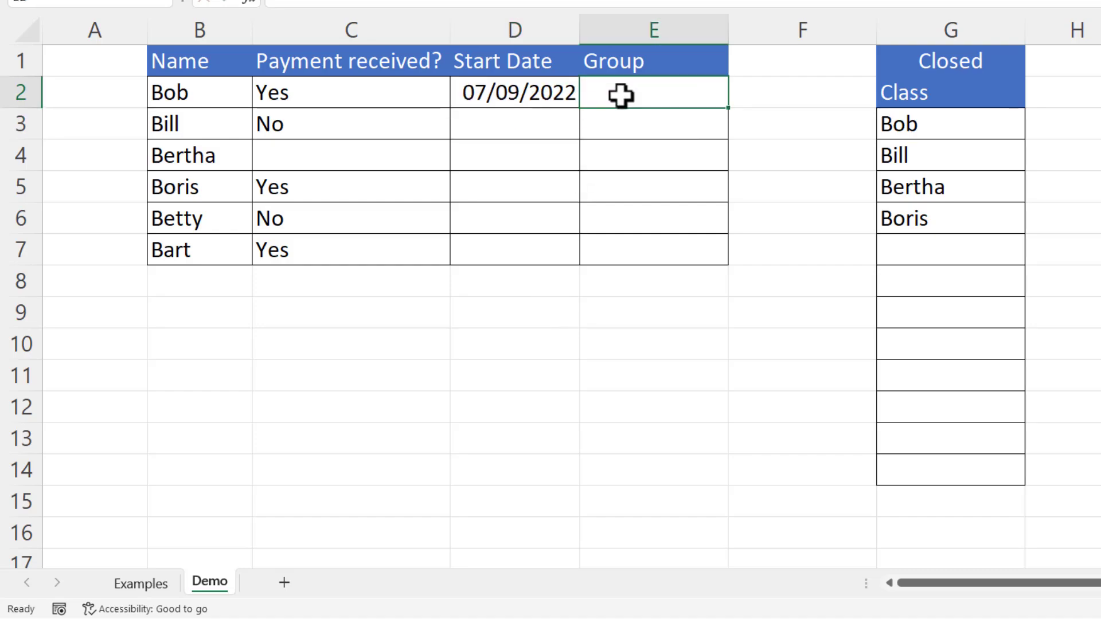
type("A")
key("Return")
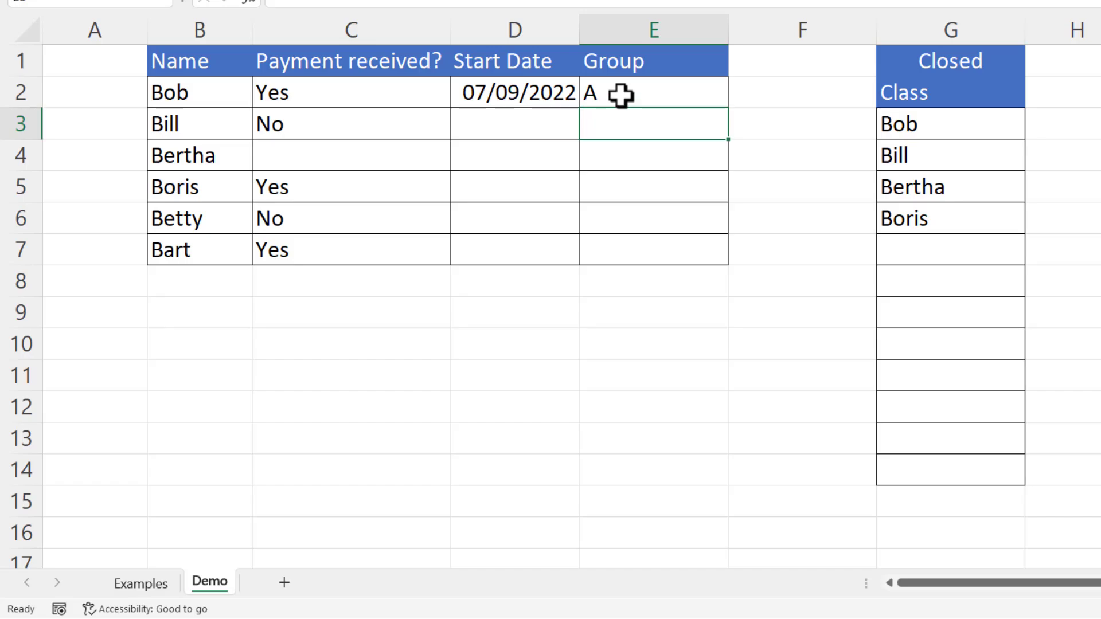
Try to enter the start date 07/09/2022 in D3 and in D4, where payment is not received, and discard both entries.
left_click(504, 123)
key("ctrl+semicolon")
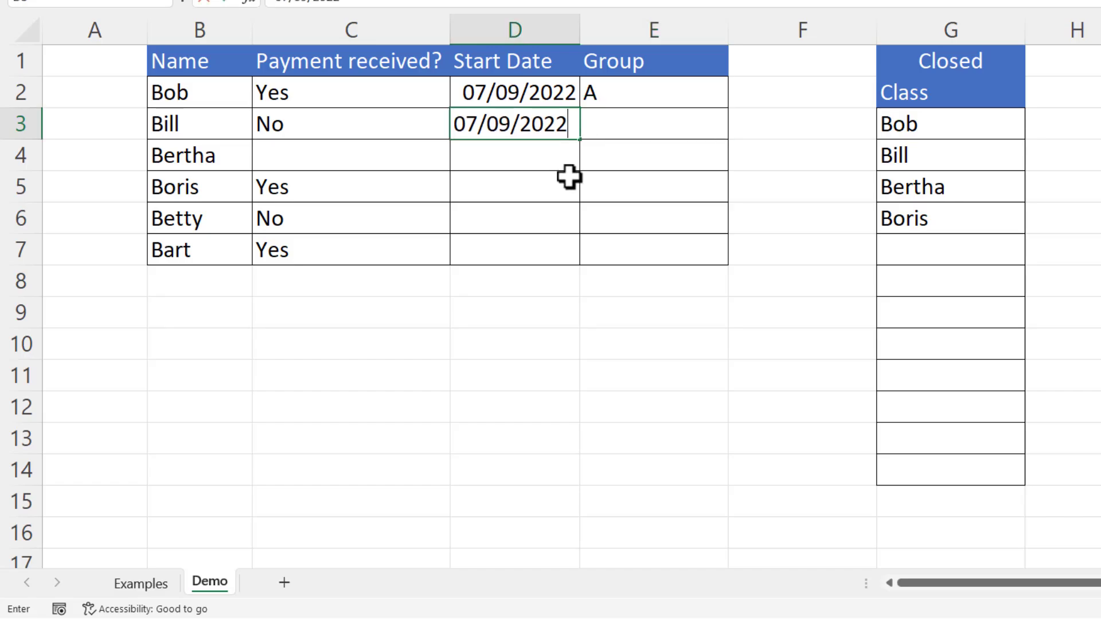
key("Return")
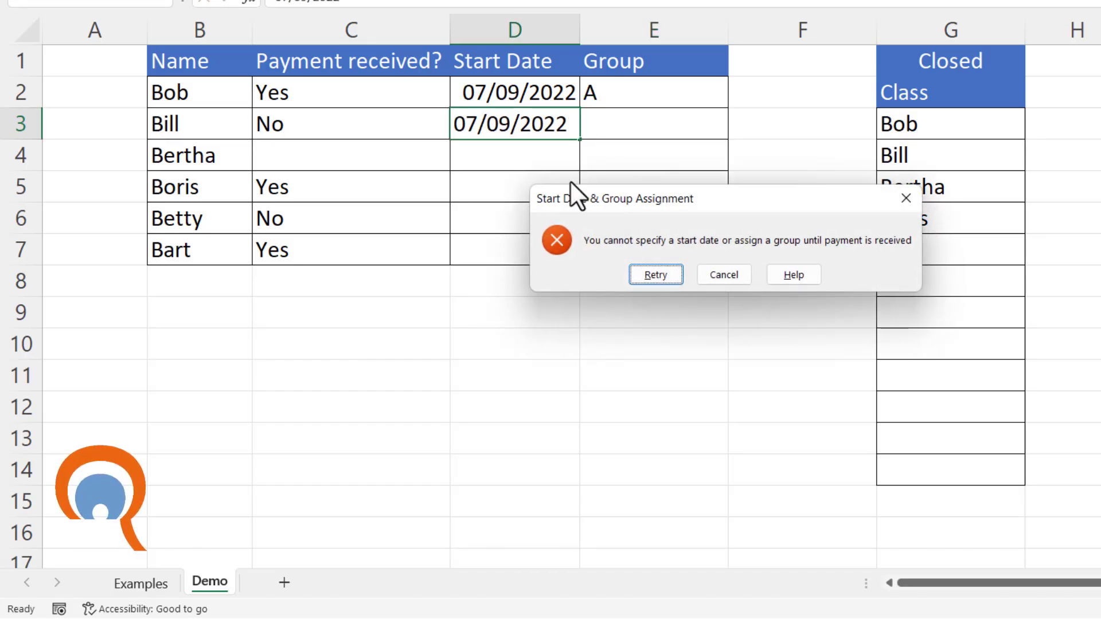
left_click(724, 276)
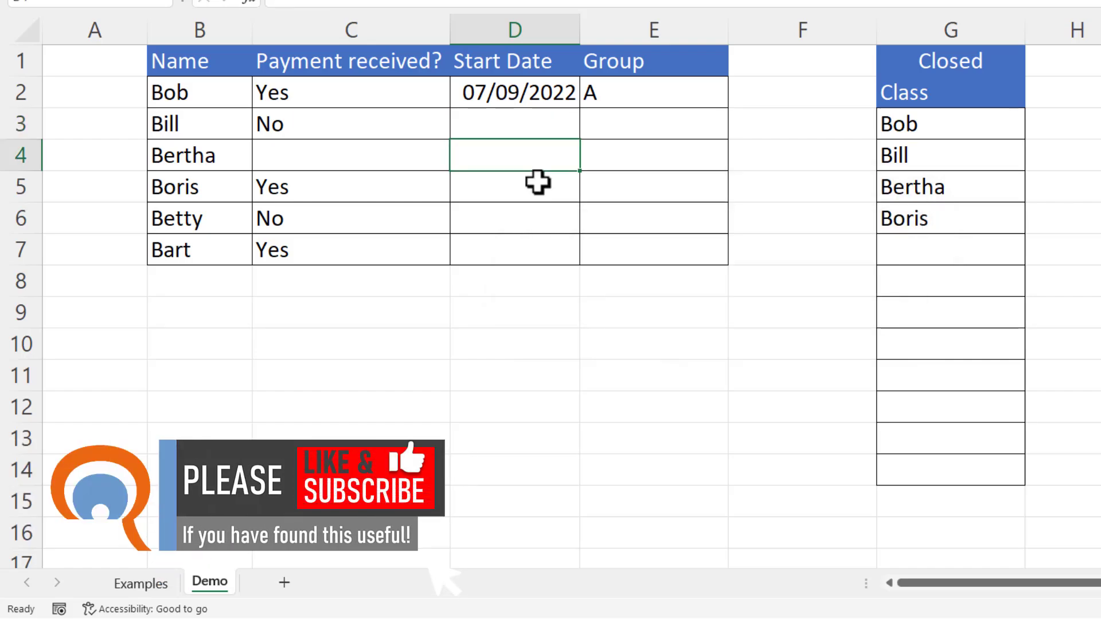
key("ctrl+semicolon")
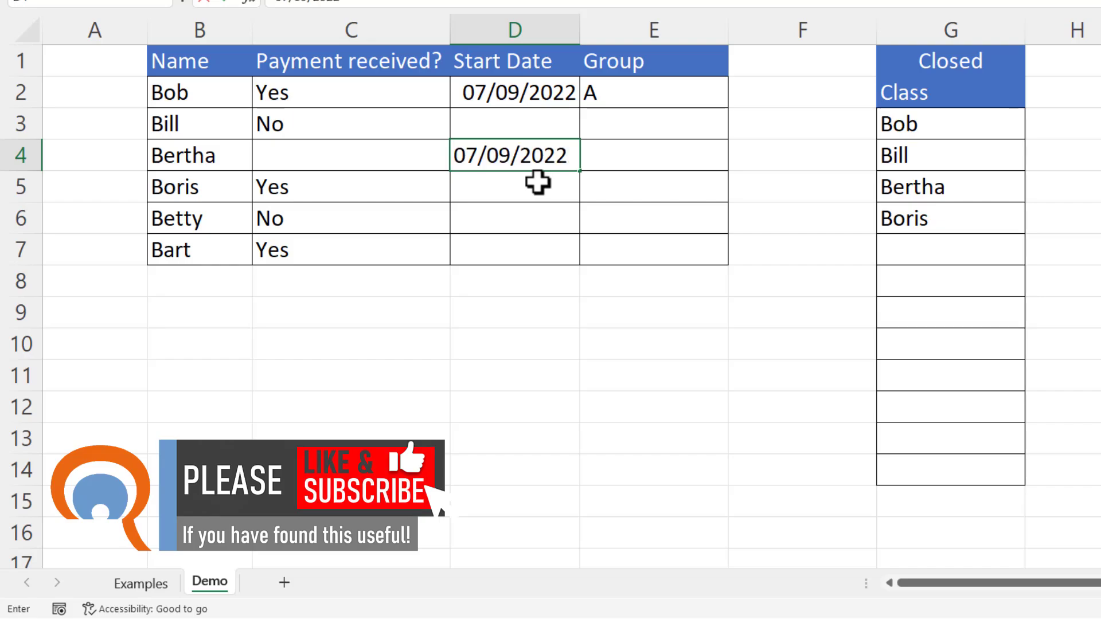
key("Return")
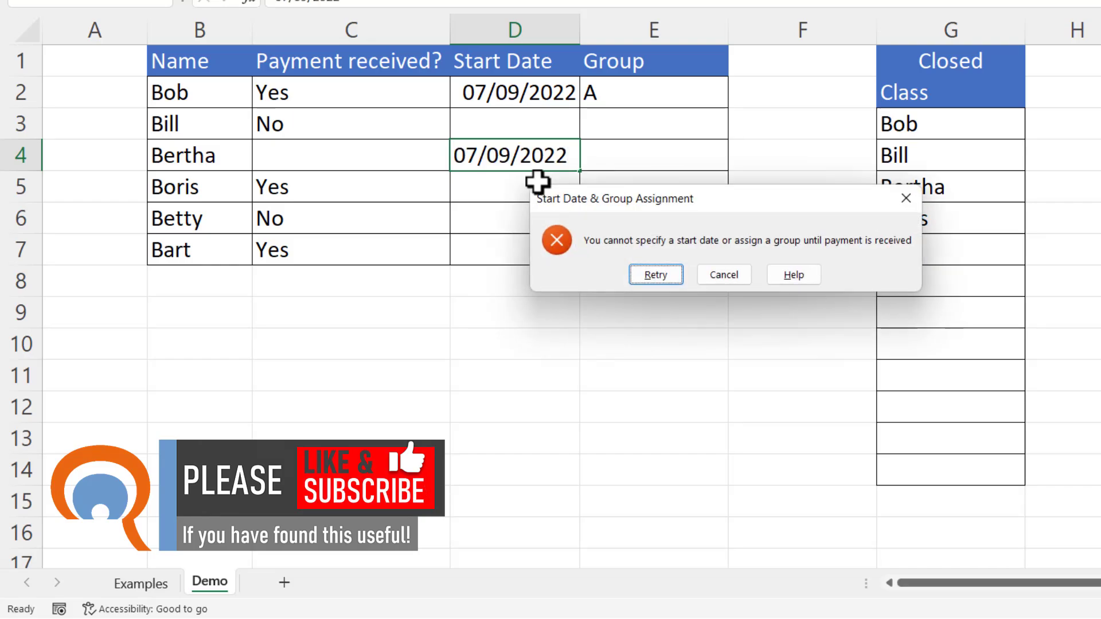
left_click(725, 277)
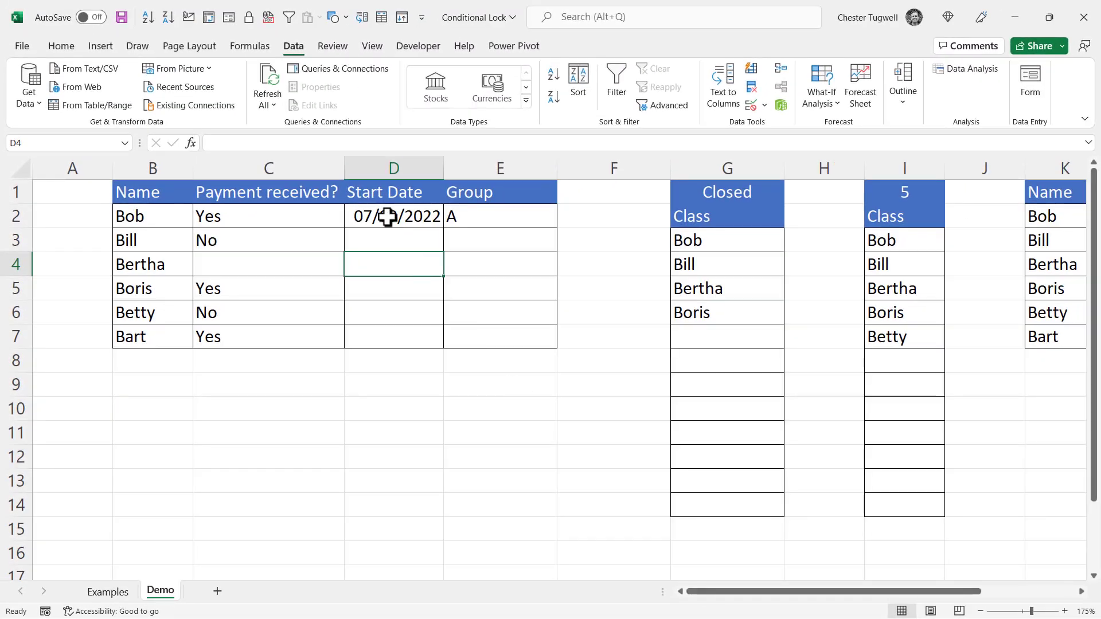
Start a new conditional formatting rule for D2:E7 that uses a formula to determine which cells to format.
left_click_drag(388, 216, 485, 333)
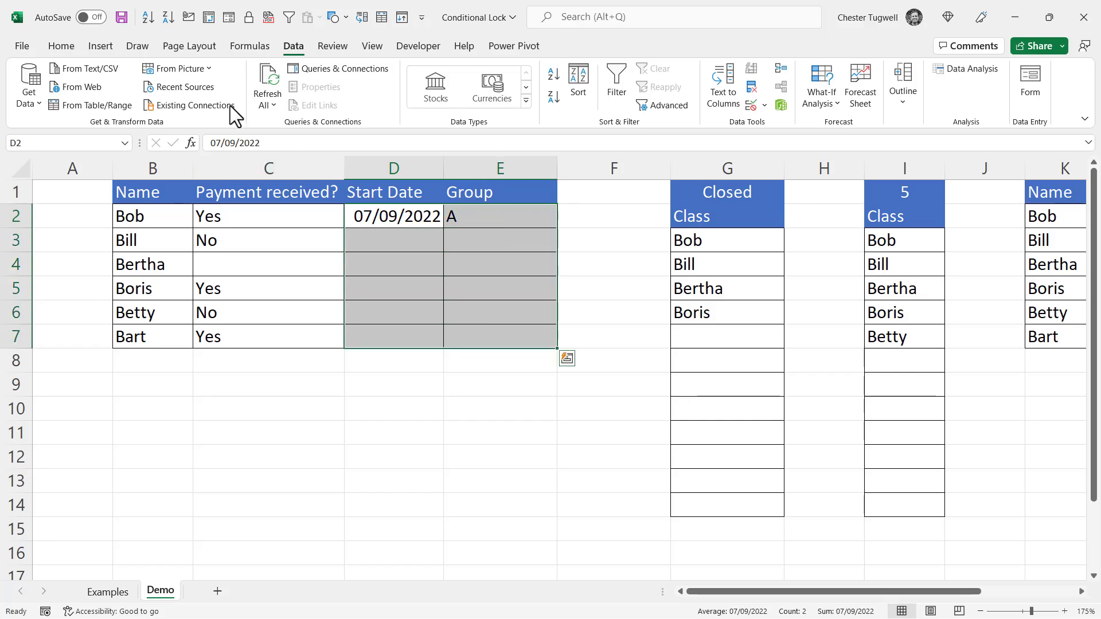
left_click(66, 48)
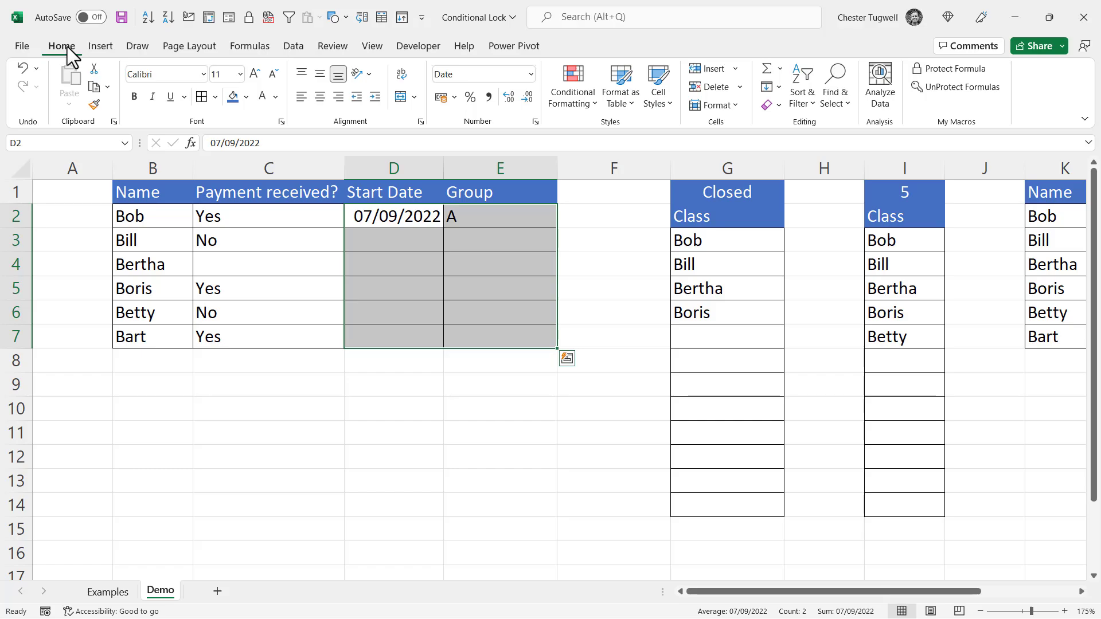
left_click(567, 89)
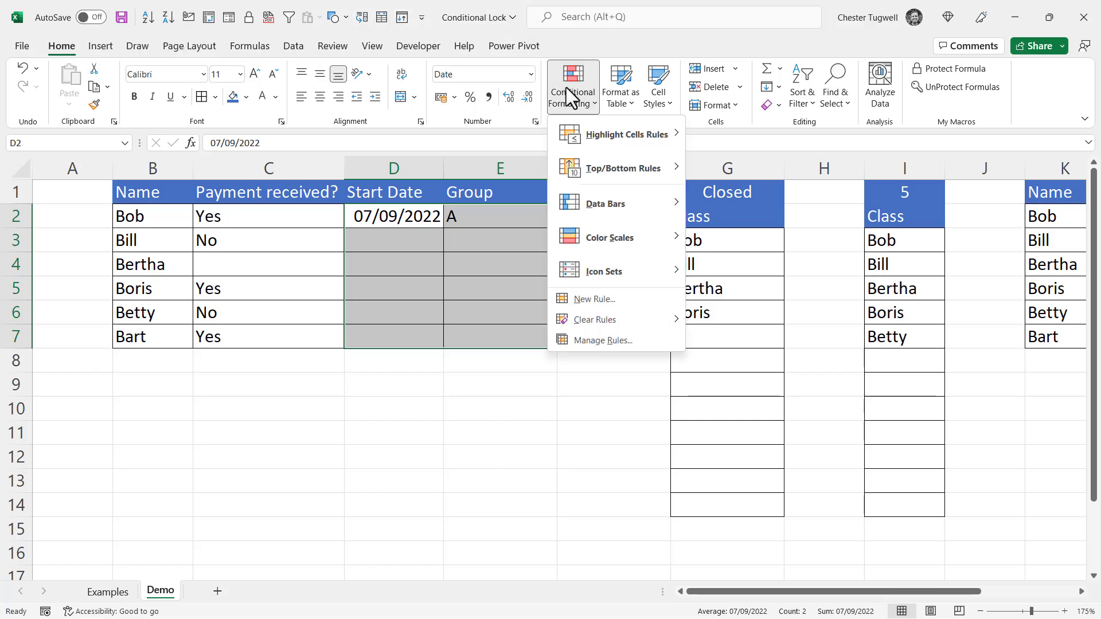
left_click(590, 299)
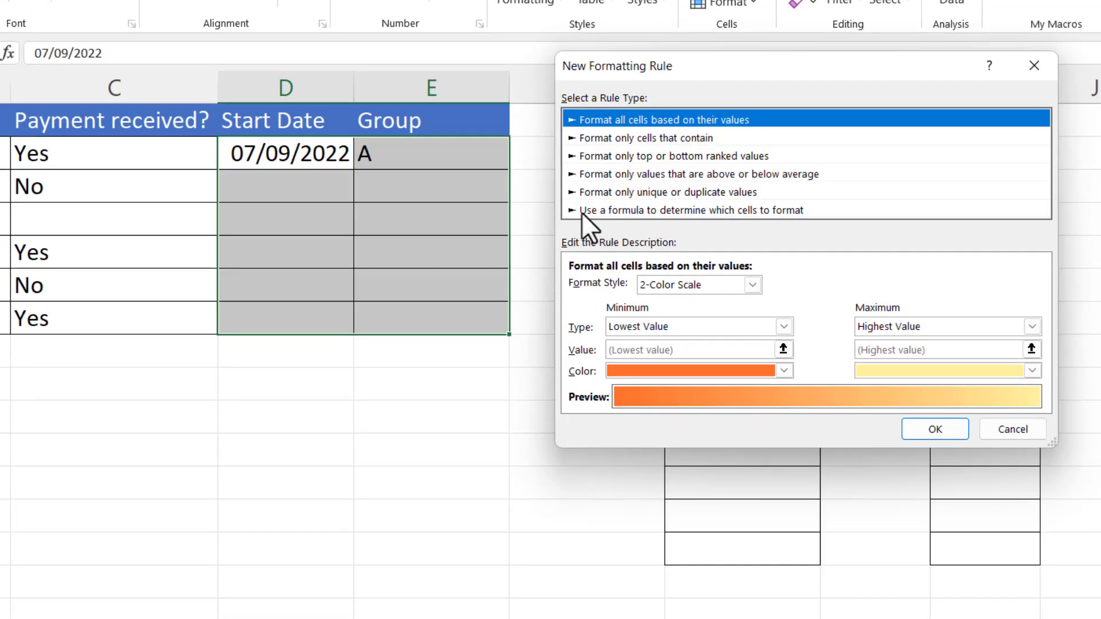
left_click(697, 211)
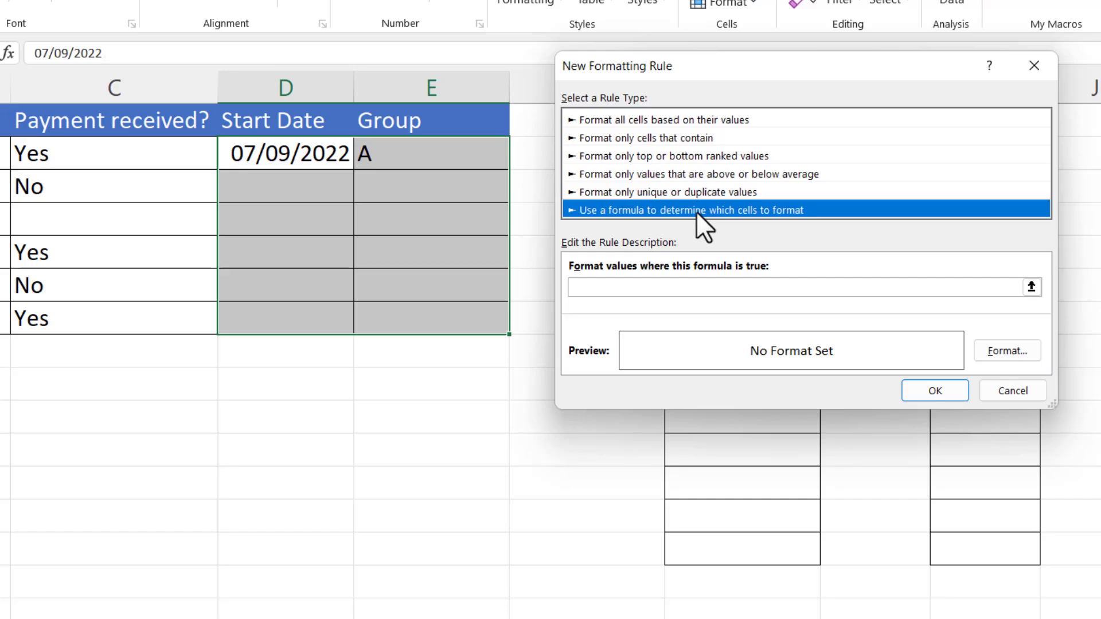
Set the formatting rule's formula to =$C2<>"Yes" with only the column locked.
left_click(583, 281)
left_click(586, 288)
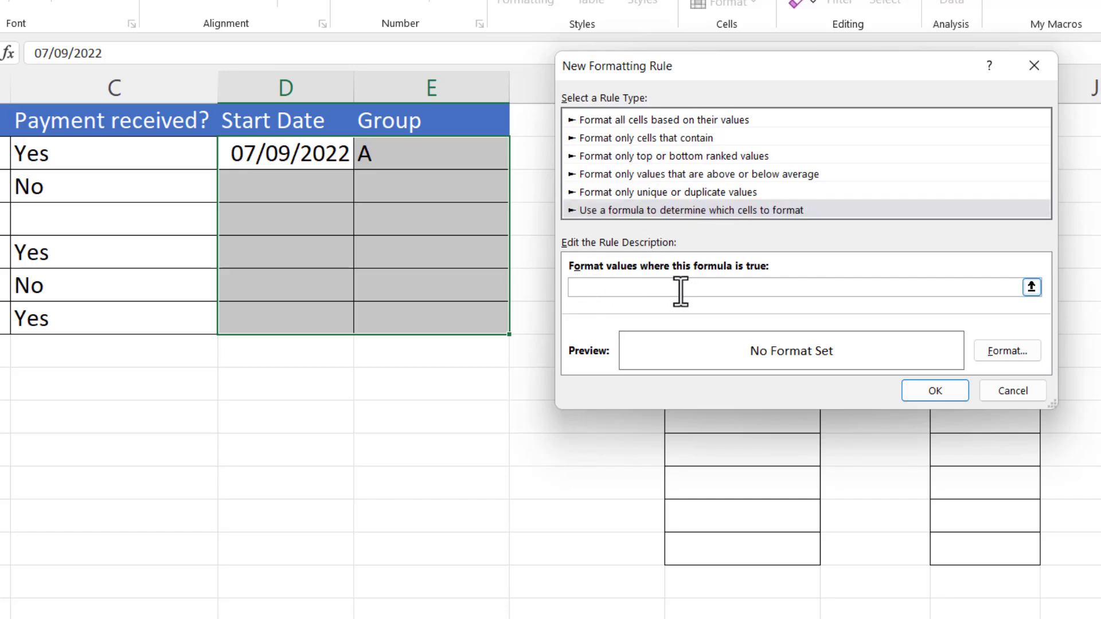
type("=")
left_click(79, 158)
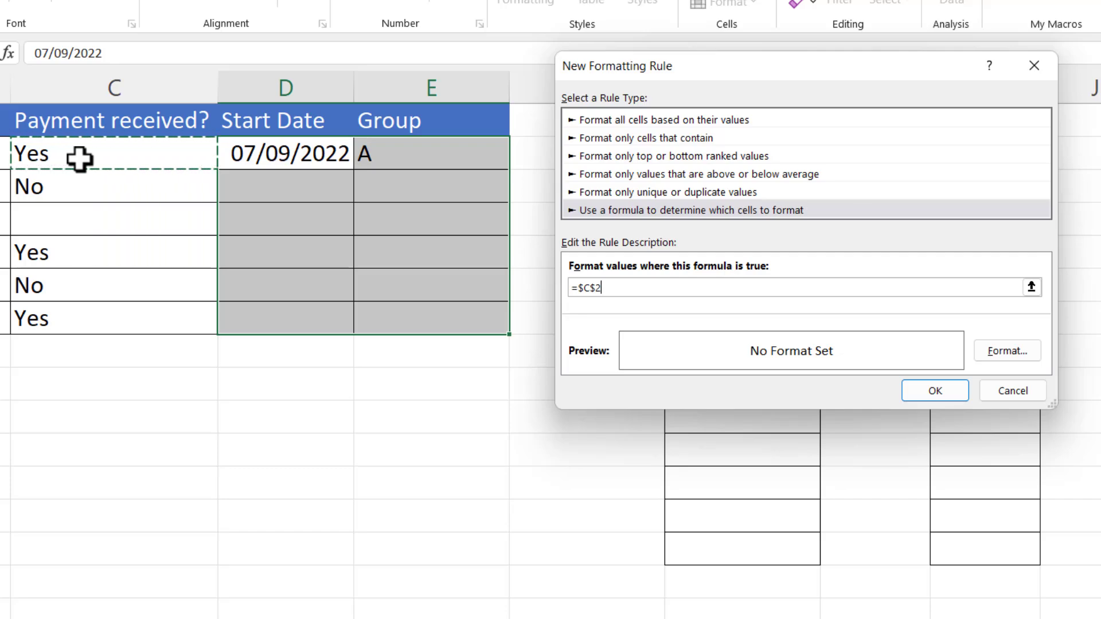
left_click(595, 288)
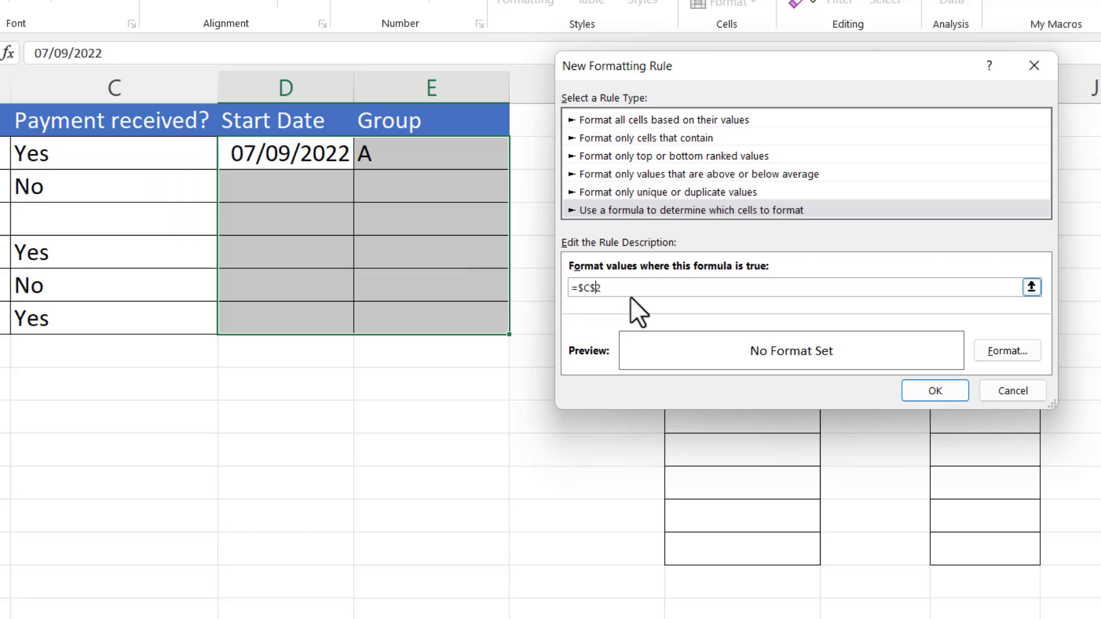
key("BackSpace")
key("End")
type("<>\"Yes\"")
Give the formatting rule a light gray background fill and apply it to D2:E7.
left_click(1009, 351)
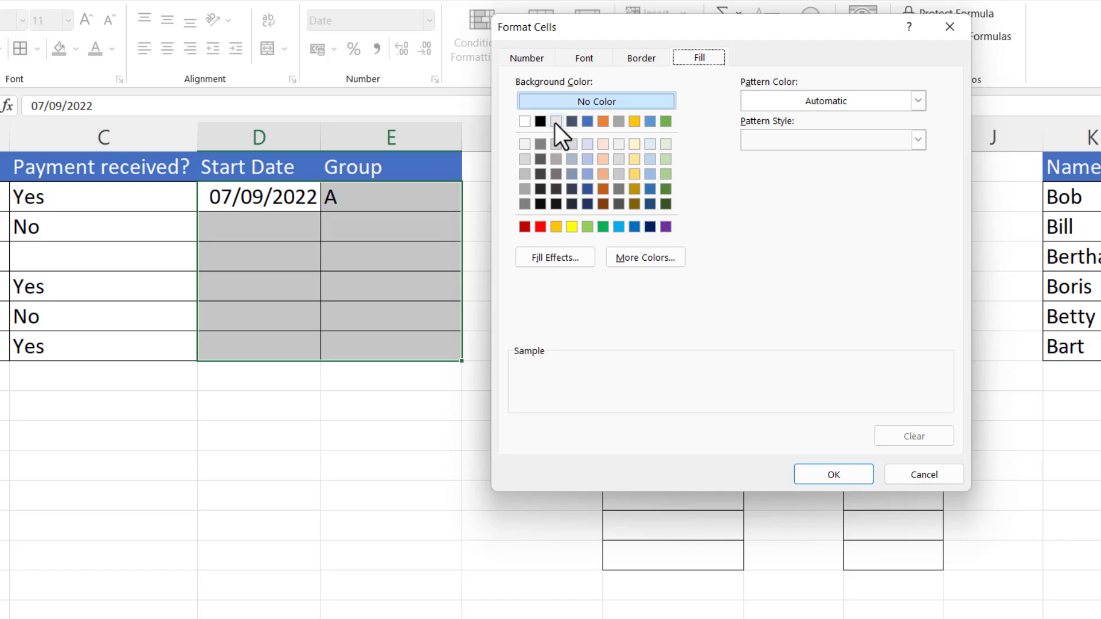
left_click(556, 144)
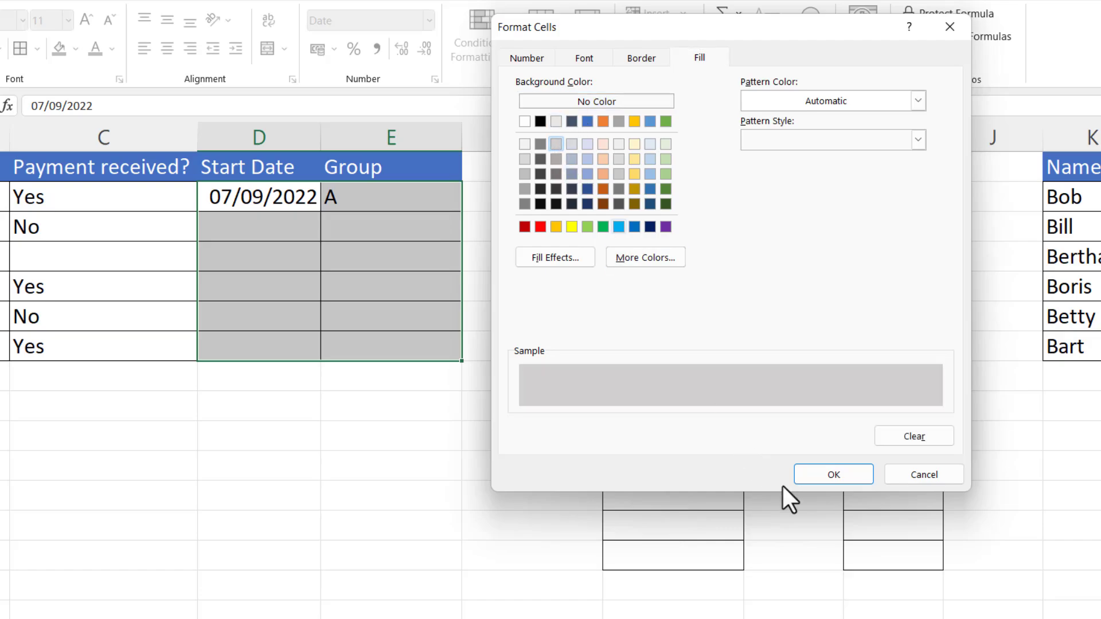
left_click(807, 476)
left_click(832, 419)
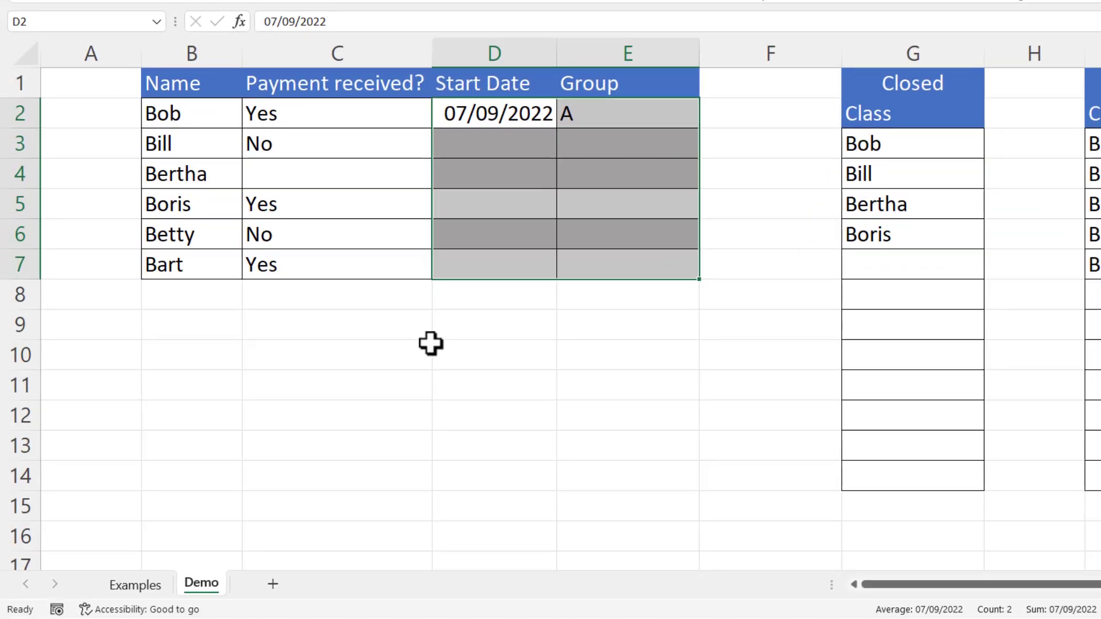
left_click(431, 343)
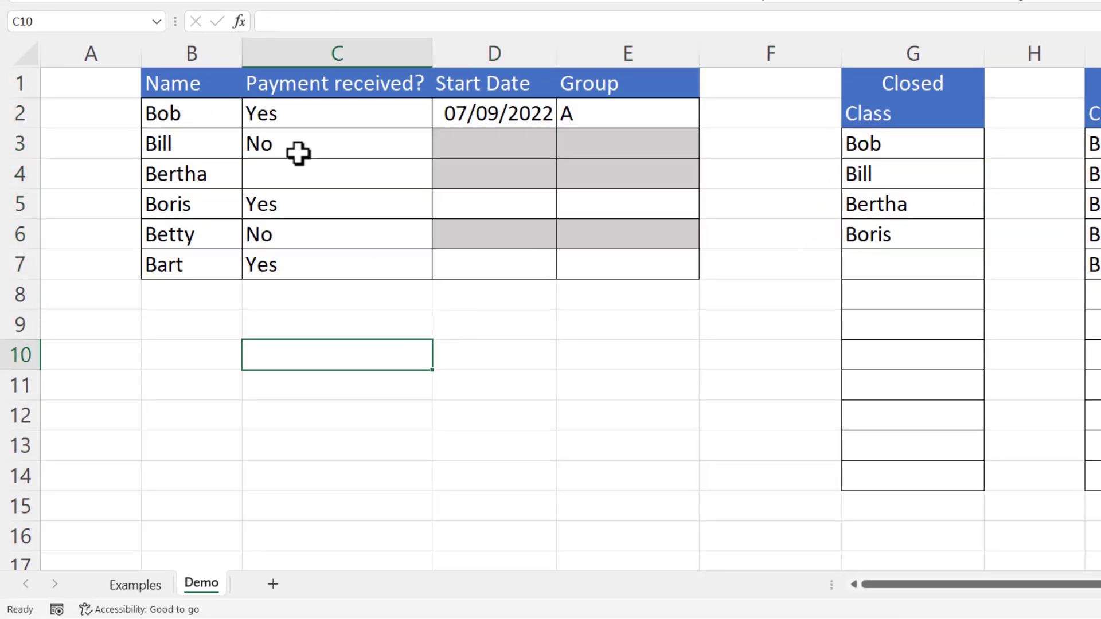
Change payment received to Yes in C3 and enter the start date 07/09/2022 in D3.
left_click(383, 142)
type("Yes")
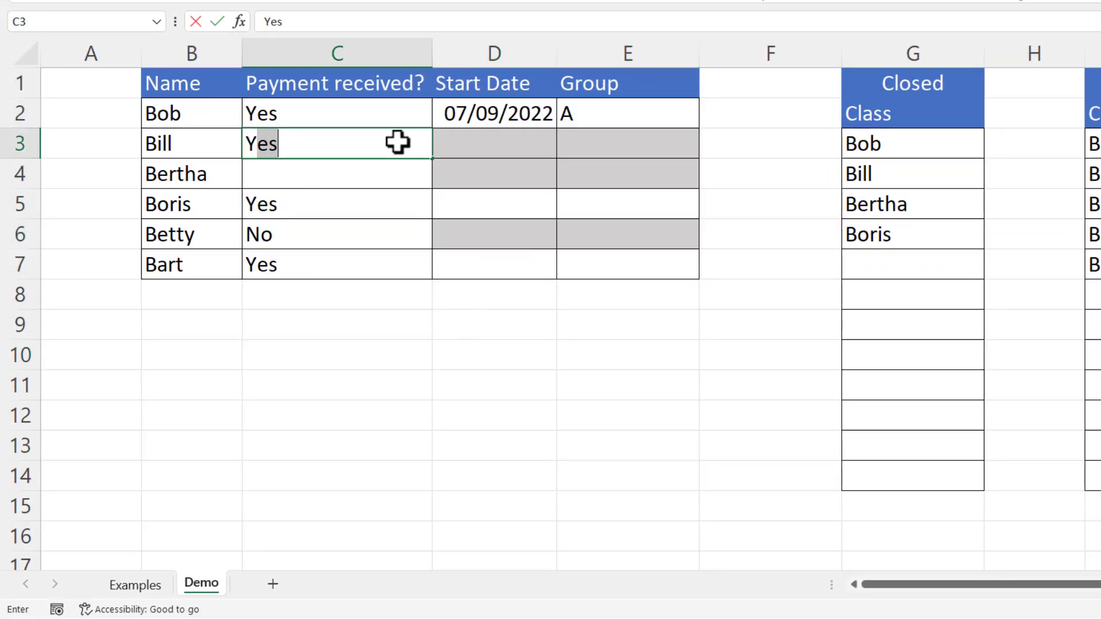
key("Return")
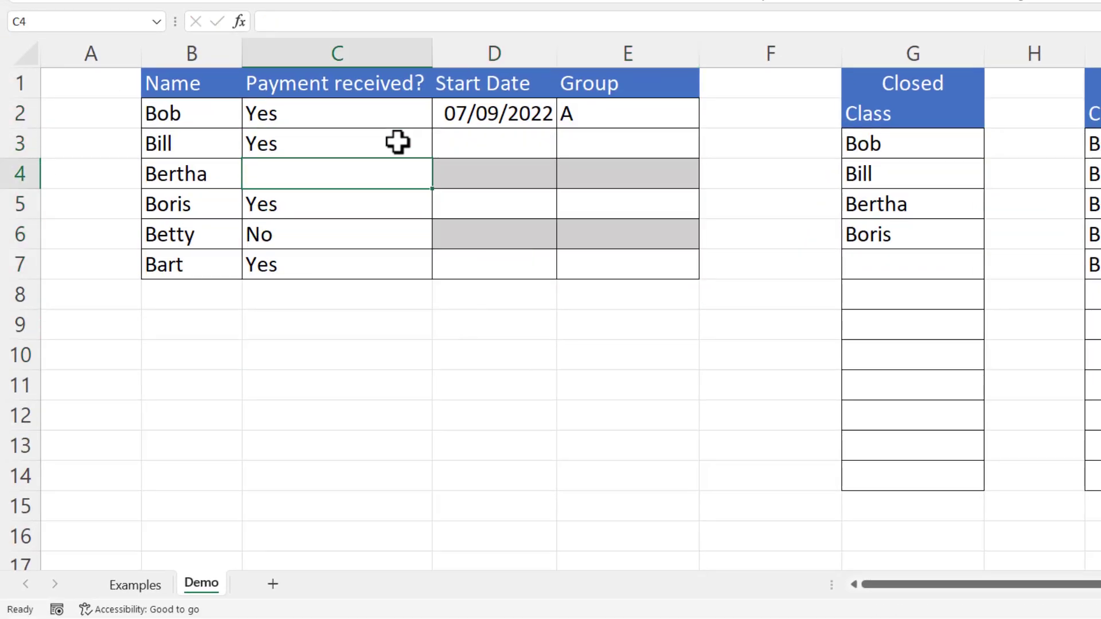
left_click(477, 145)
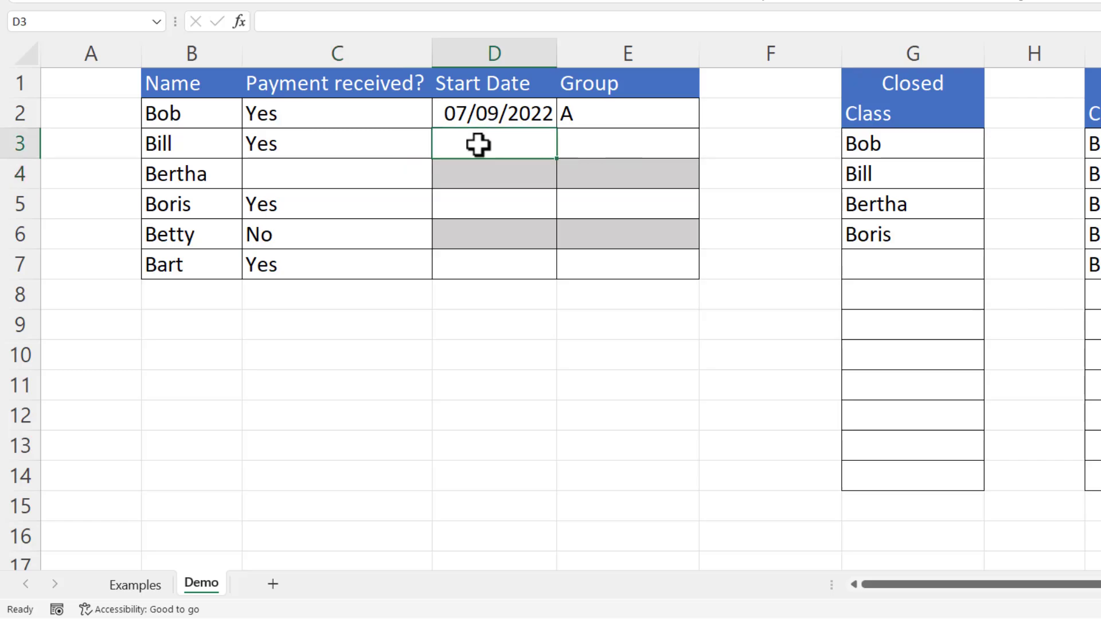
key("ctrl+semicolon")
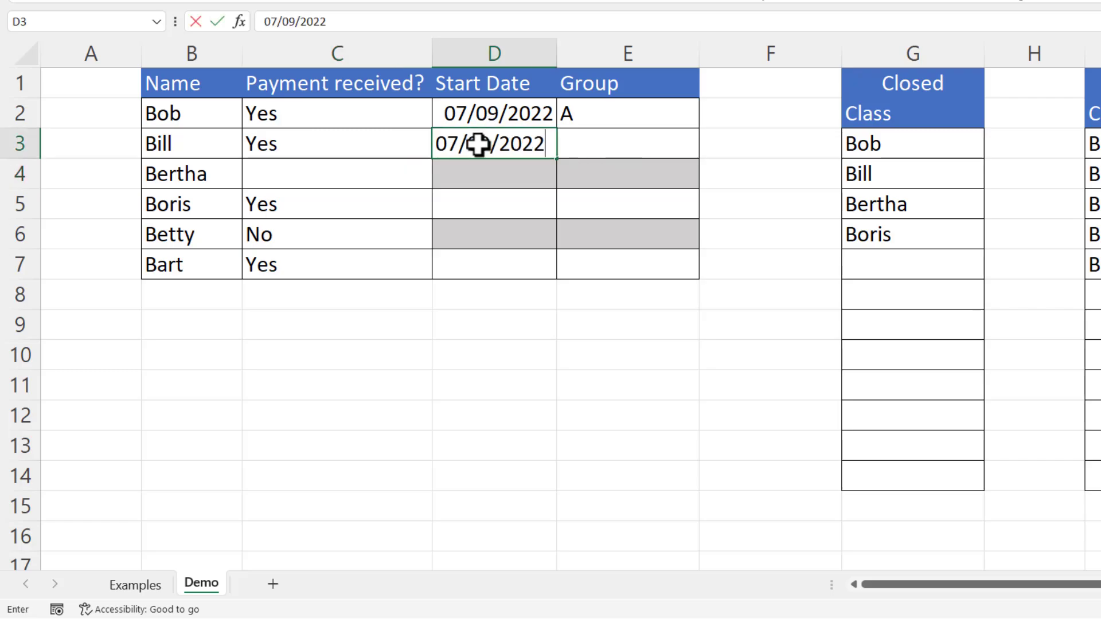
key("Return")
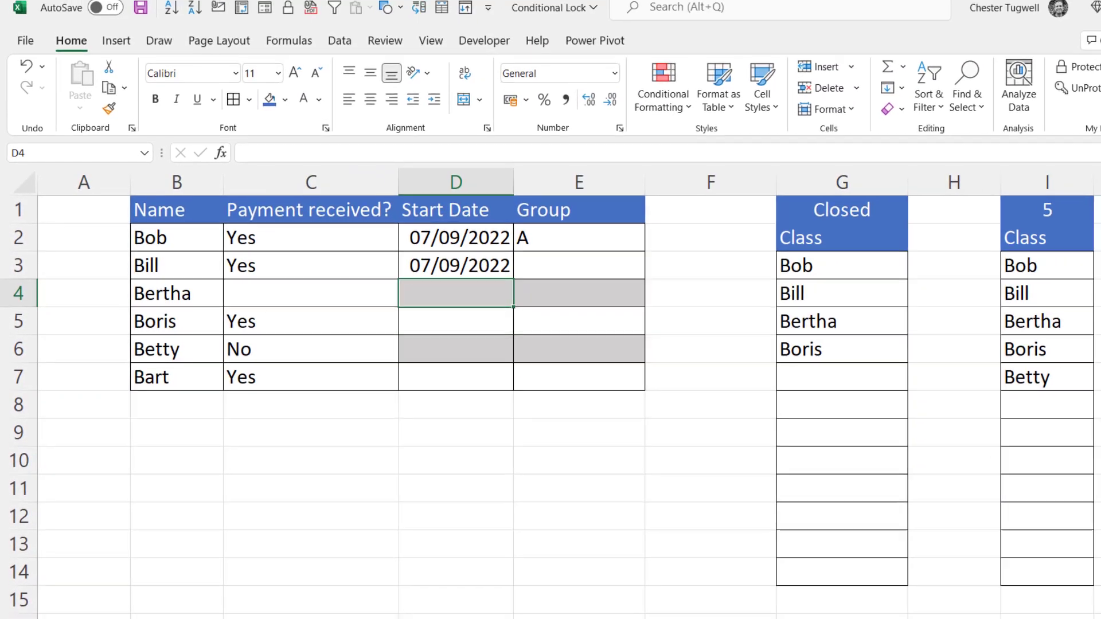
Add list data validation to the class status cell G1 with the source Open, Closed.
scroll(551, 402, "right", 2)
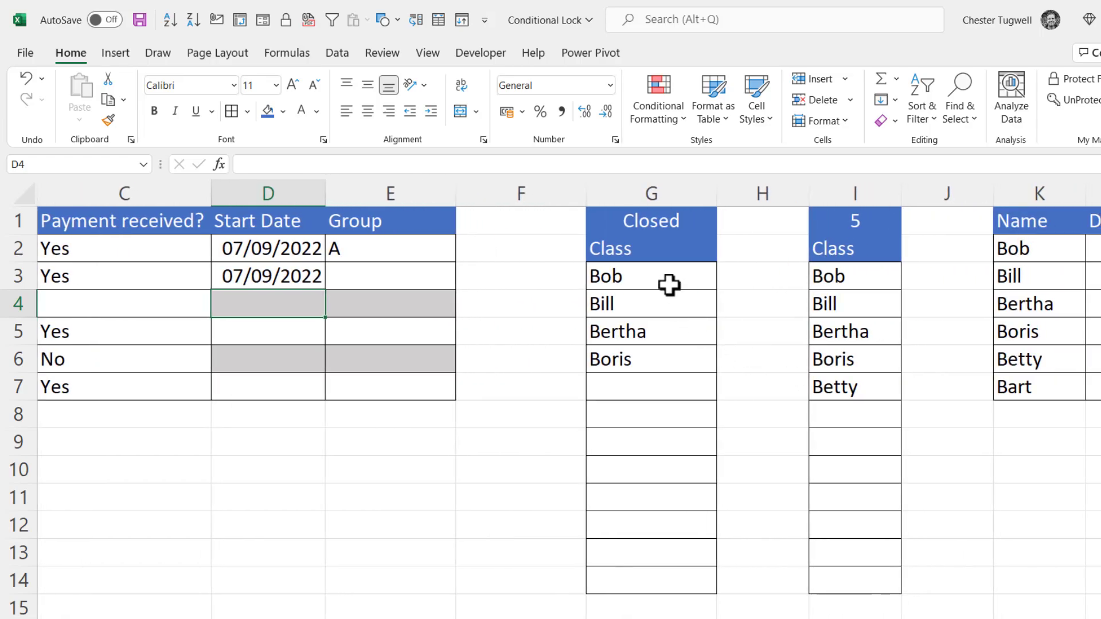
left_click(621, 225)
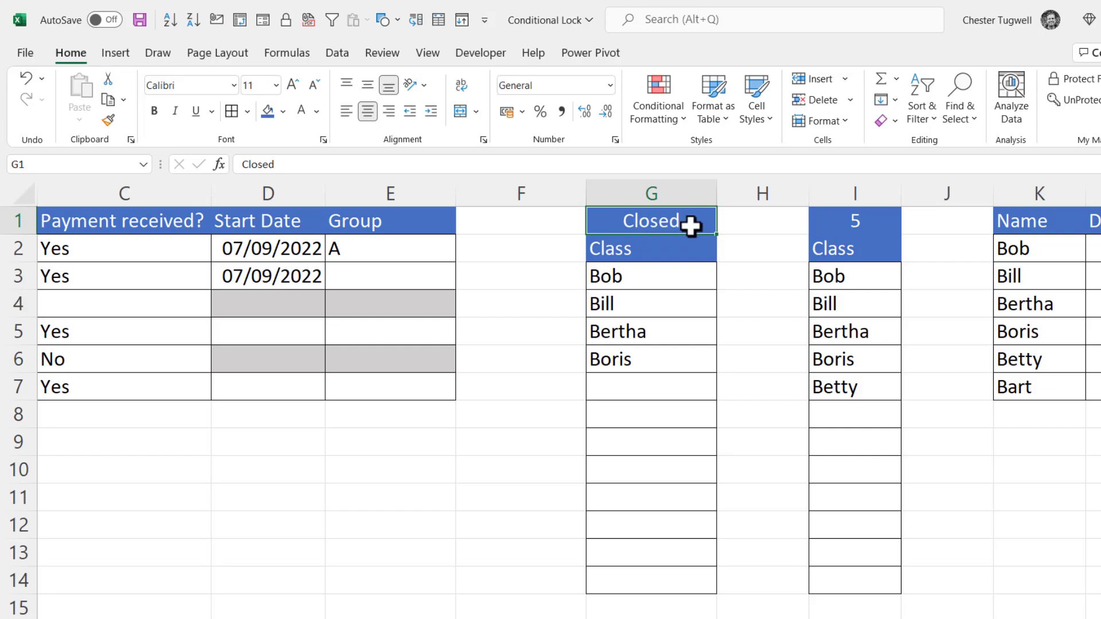
left_click(341, 50)
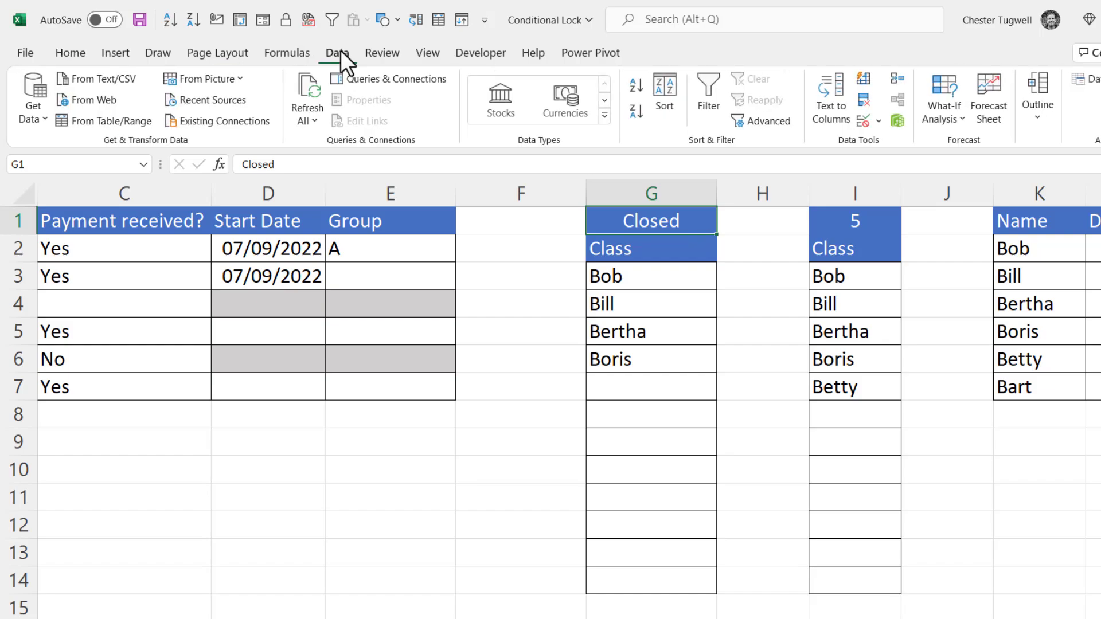
left_click(865, 123)
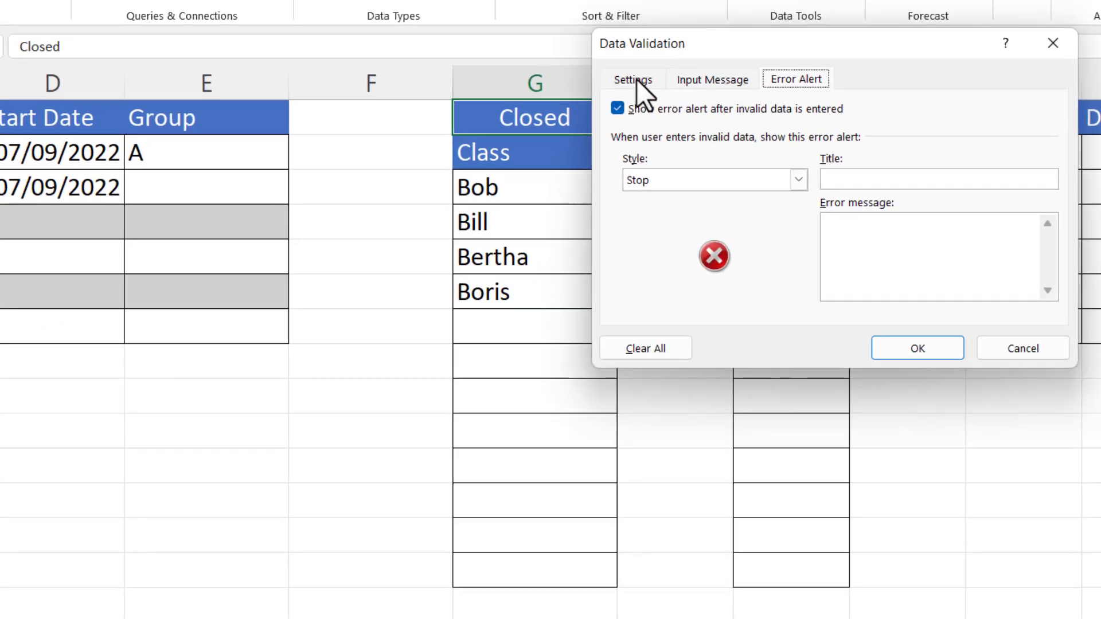
left_click(634, 80)
left_click(765, 150)
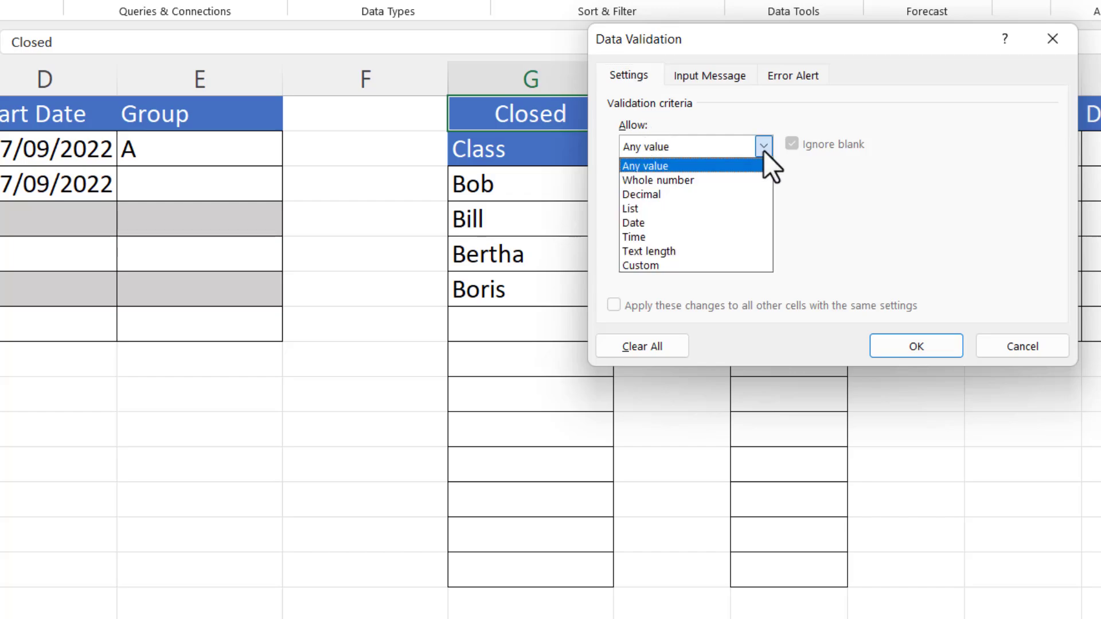
left_click(674, 208)
left_click(738, 234)
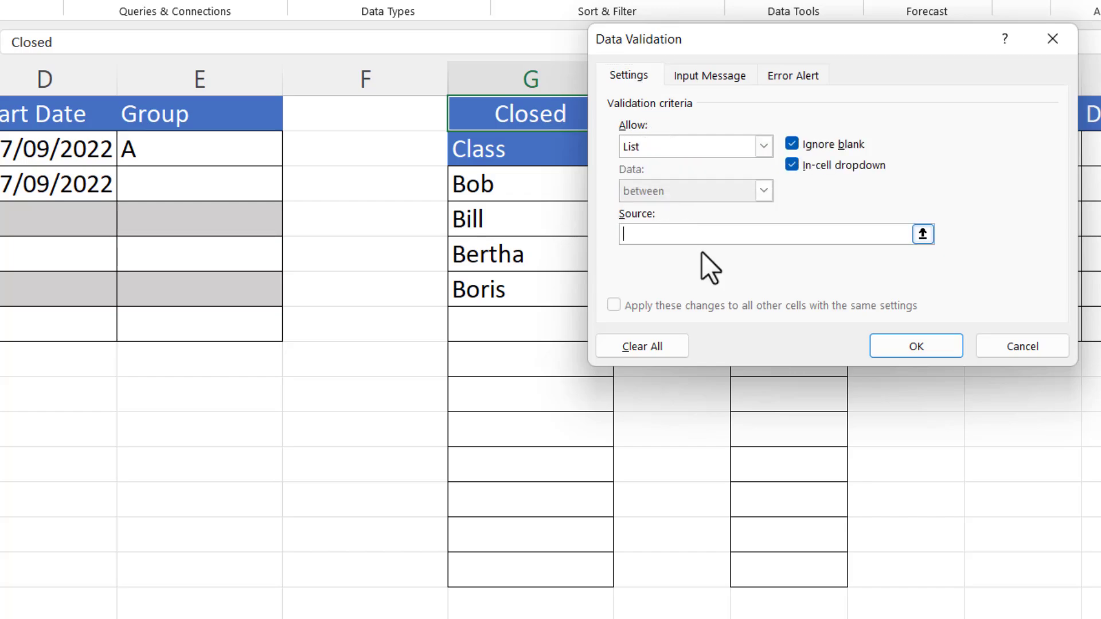
type("Open, Closed")
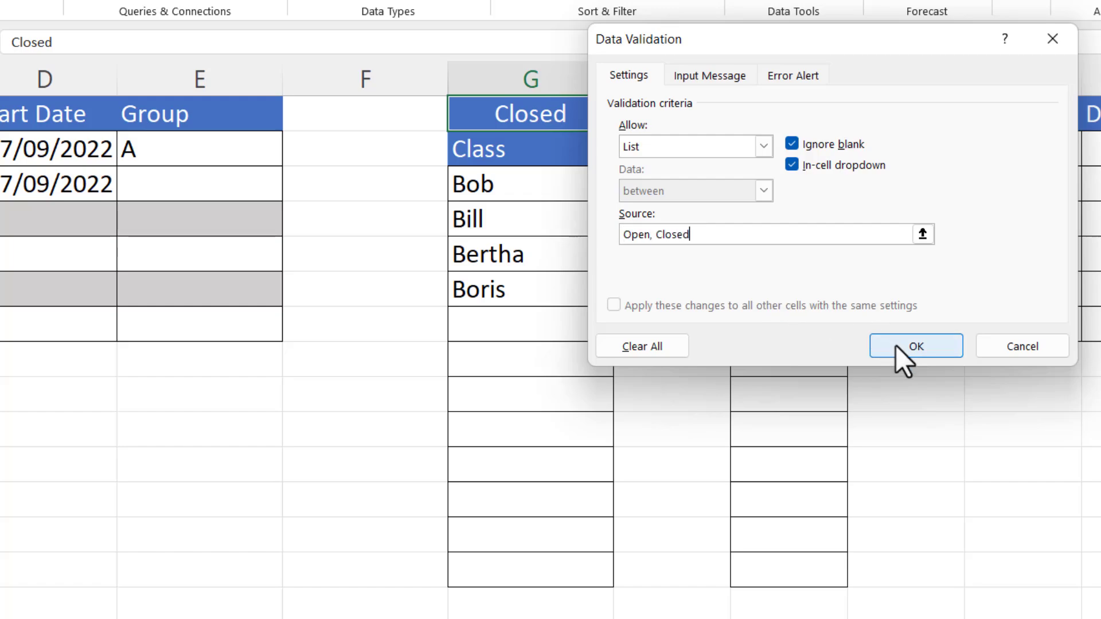
left_click(912, 347)
Test the status list in G1 by switching between Open and Closed, finishing on Closed.
left_click(622, 121)
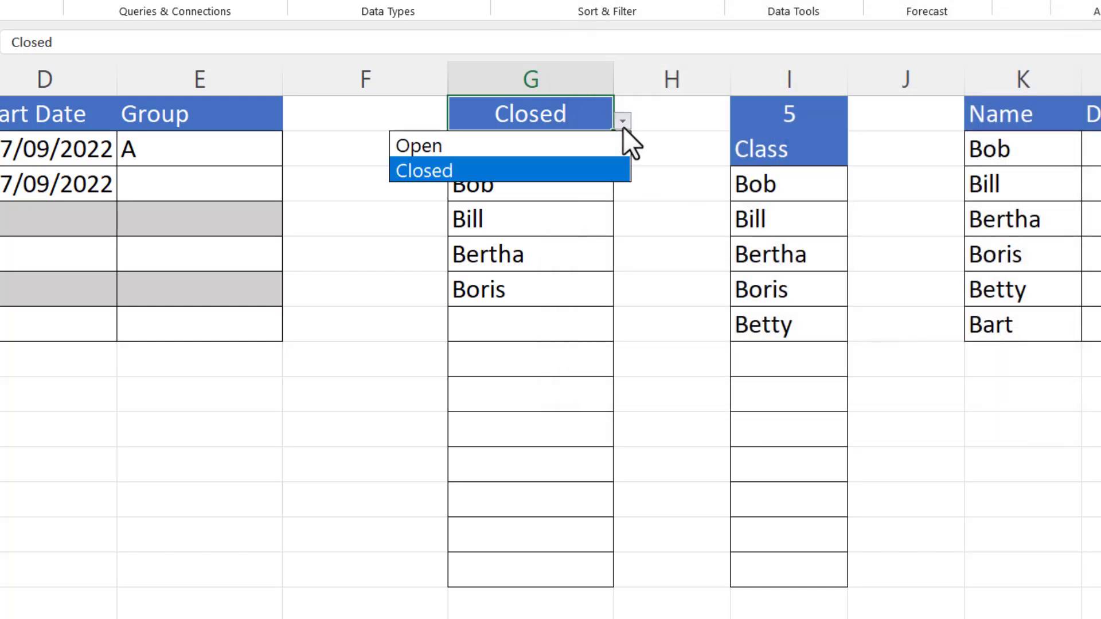
left_click(557, 143)
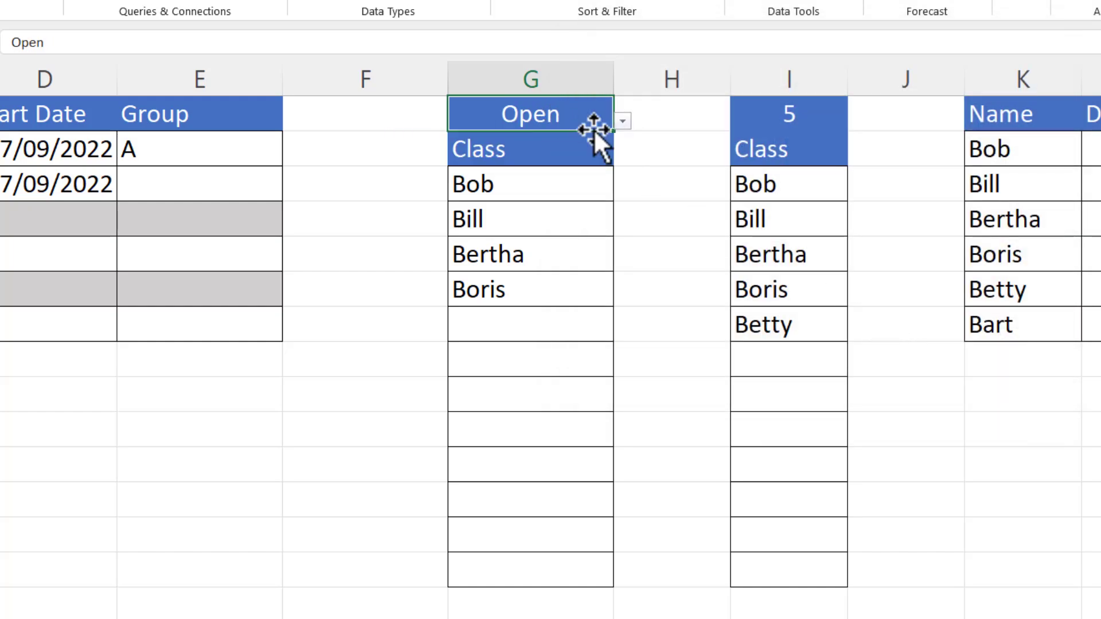
left_click(622, 121)
left_click(565, 168)
left_click(623, 121)
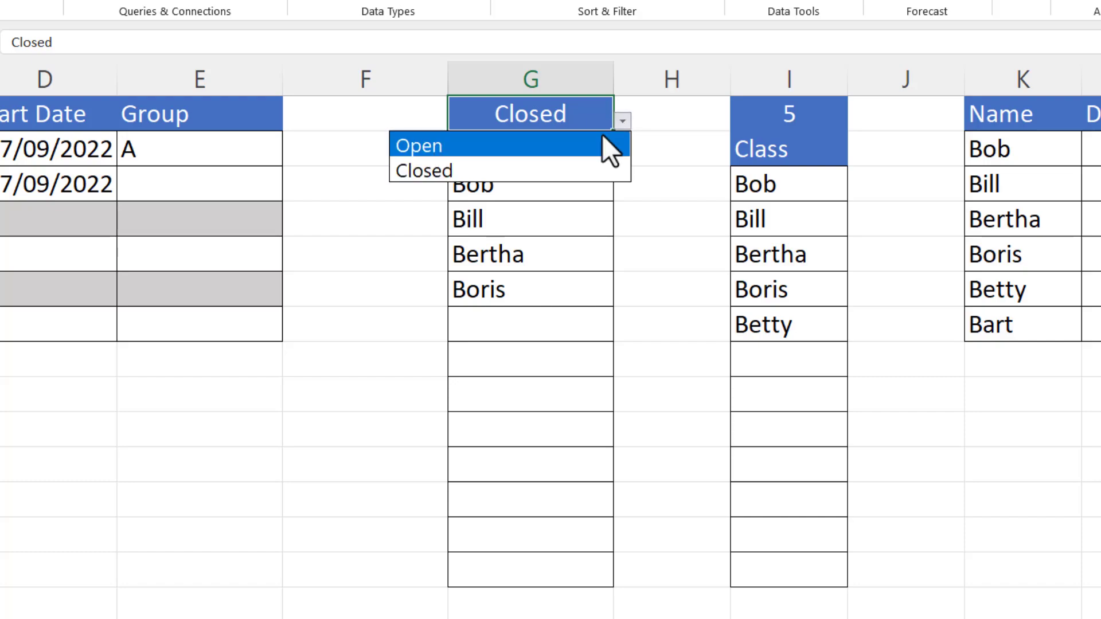
left_click(600, 142)
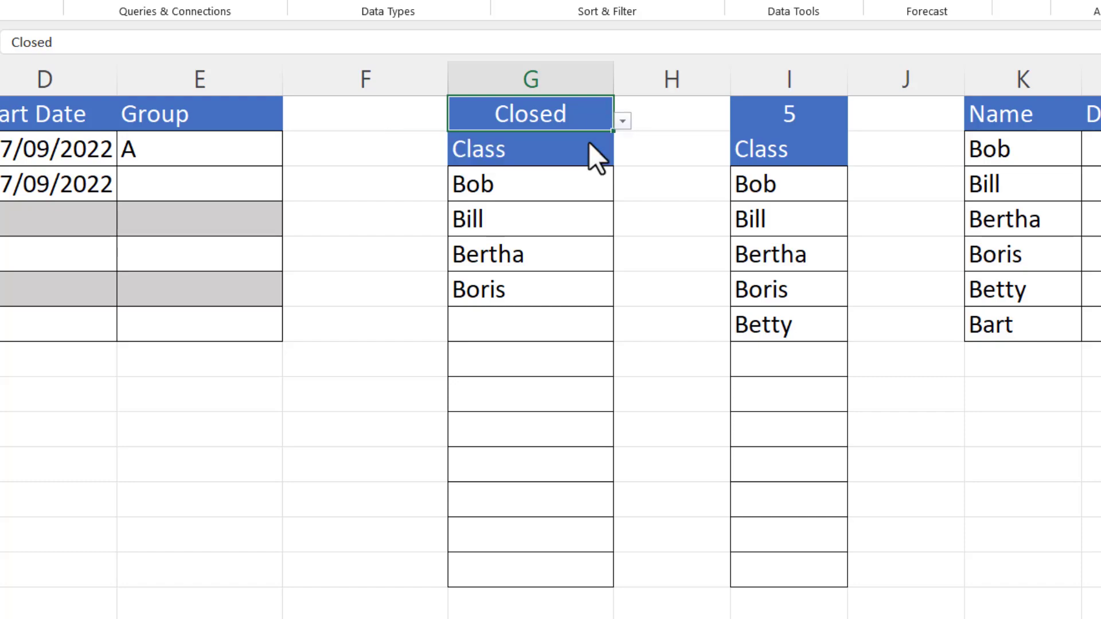
left_click(621, 121)
left_click(573, 167)
Start a data validation rule for the class list cells G3:G14 that allows Custom criteria.
left_click(535, 194)
left_click_drag(536, 203, 547, 558)
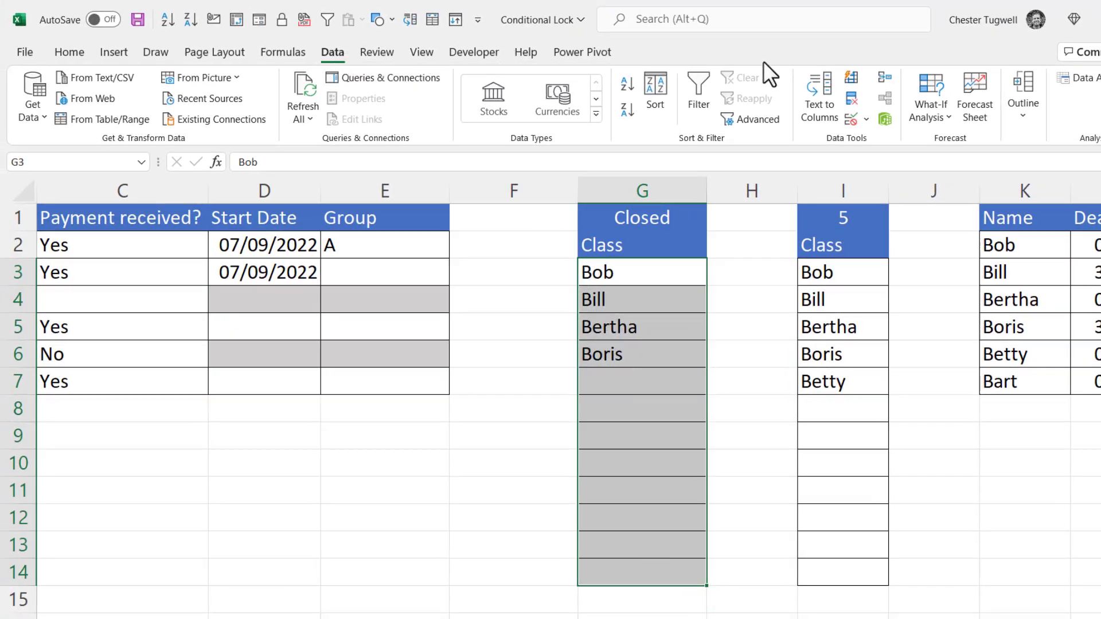
left_click(848, 121)
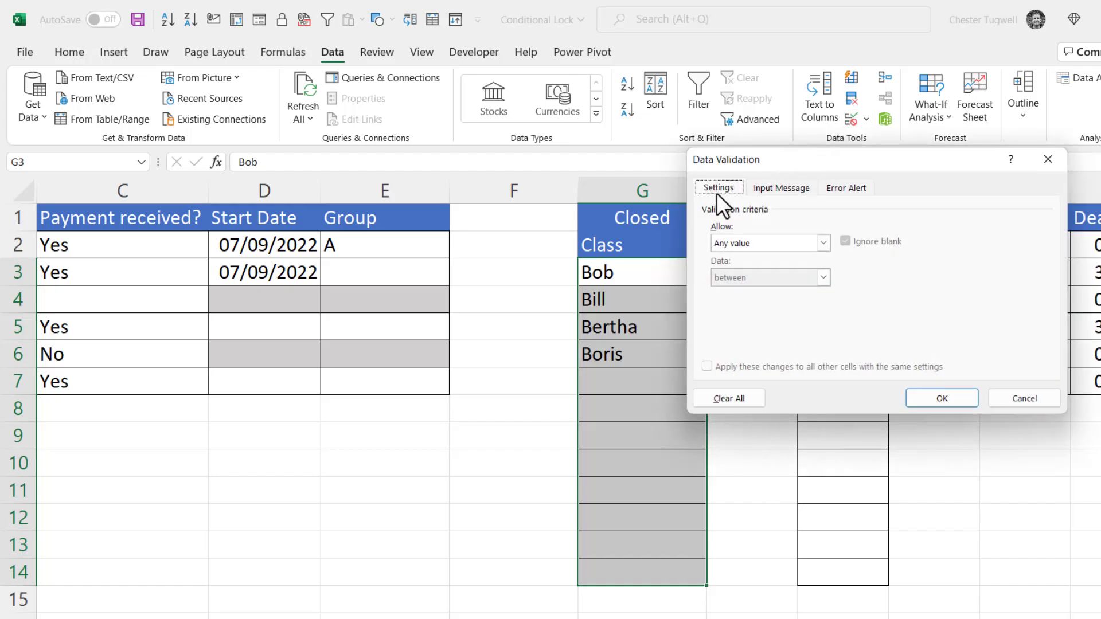
left_click(823, 243)
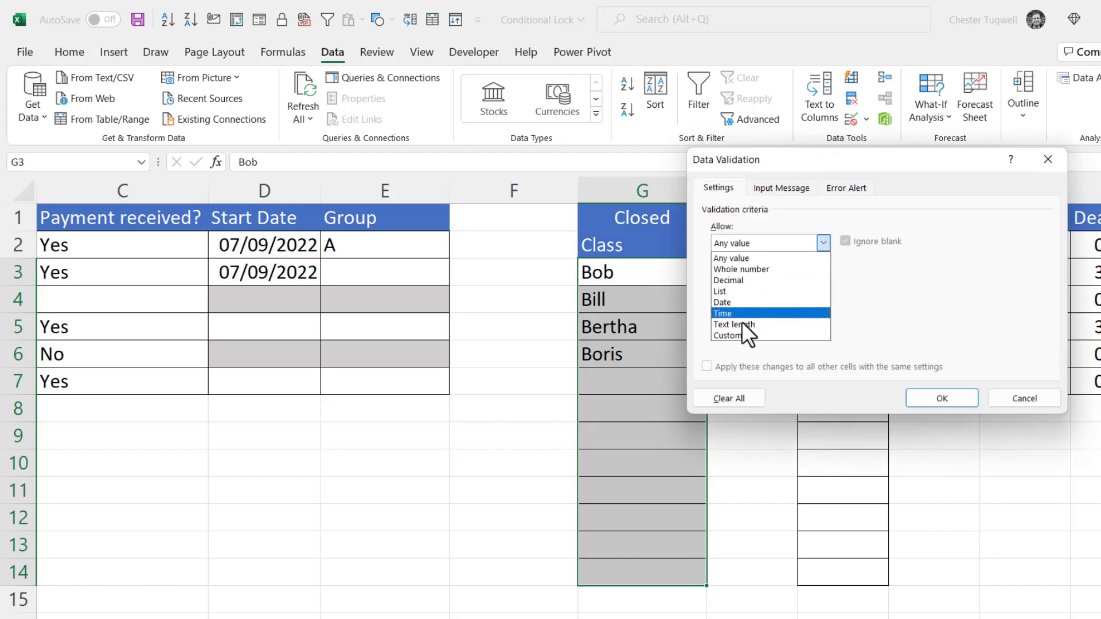
left_click(738, 336)
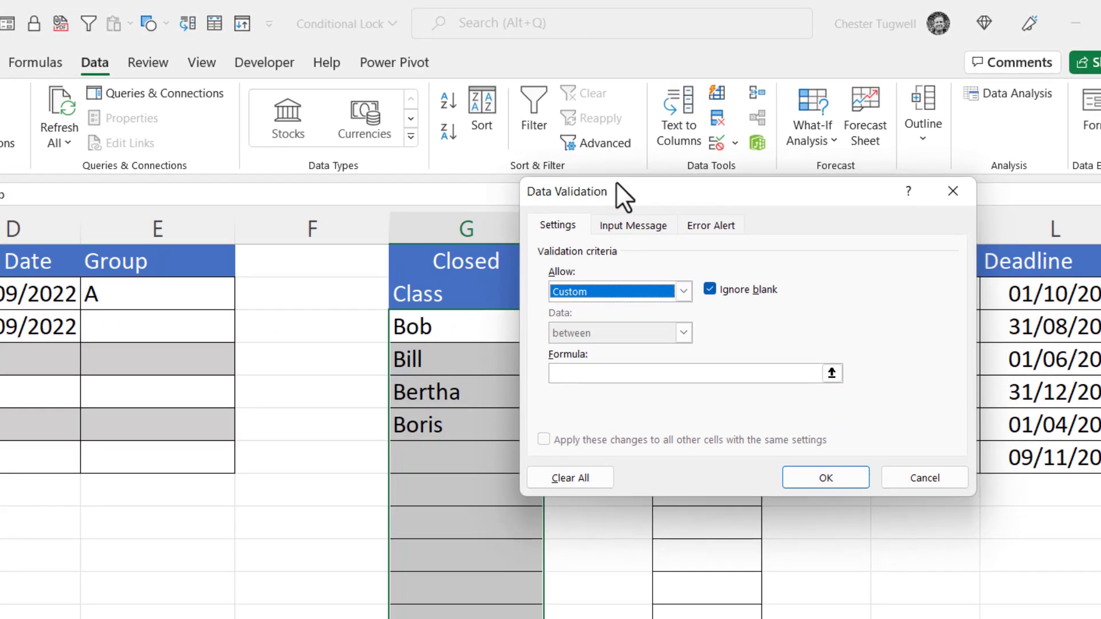
Set the custom validation formula to =$G$1="Open" with the status cell reference fully absolute.
left_click_drag(765, 159, 841, 159)
left_click(654, 367)
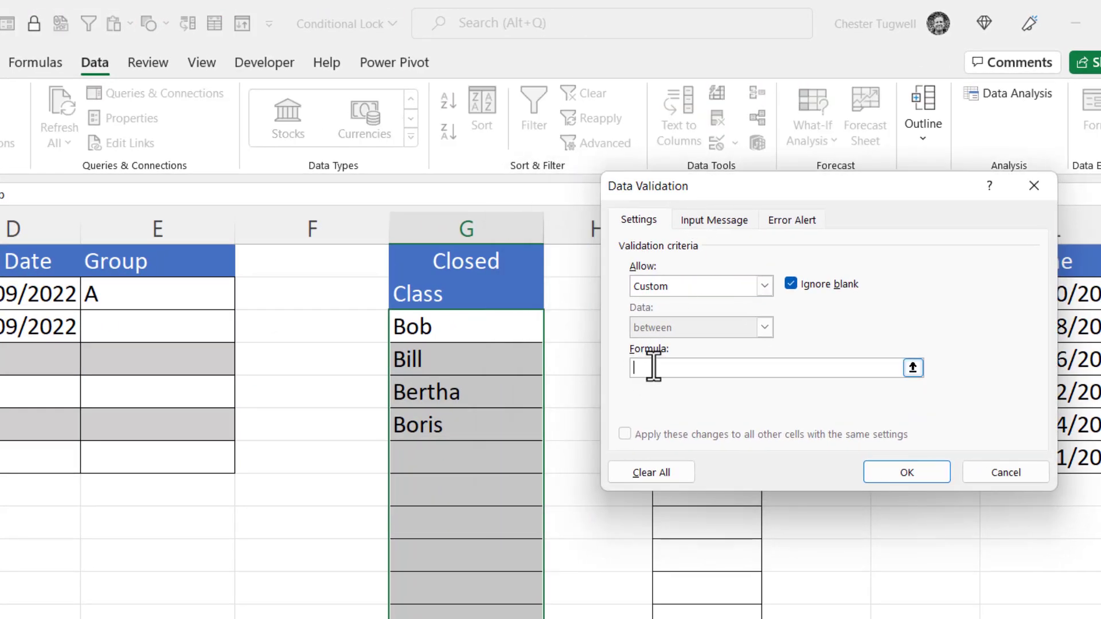
type("=")
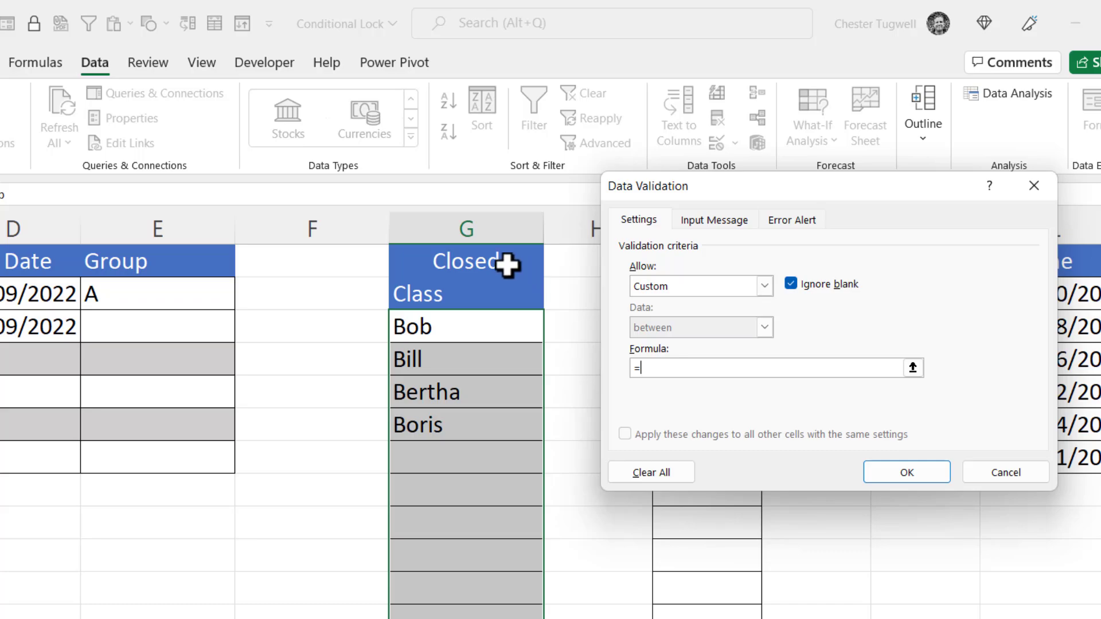
left_click(507, 264)
key("F4")
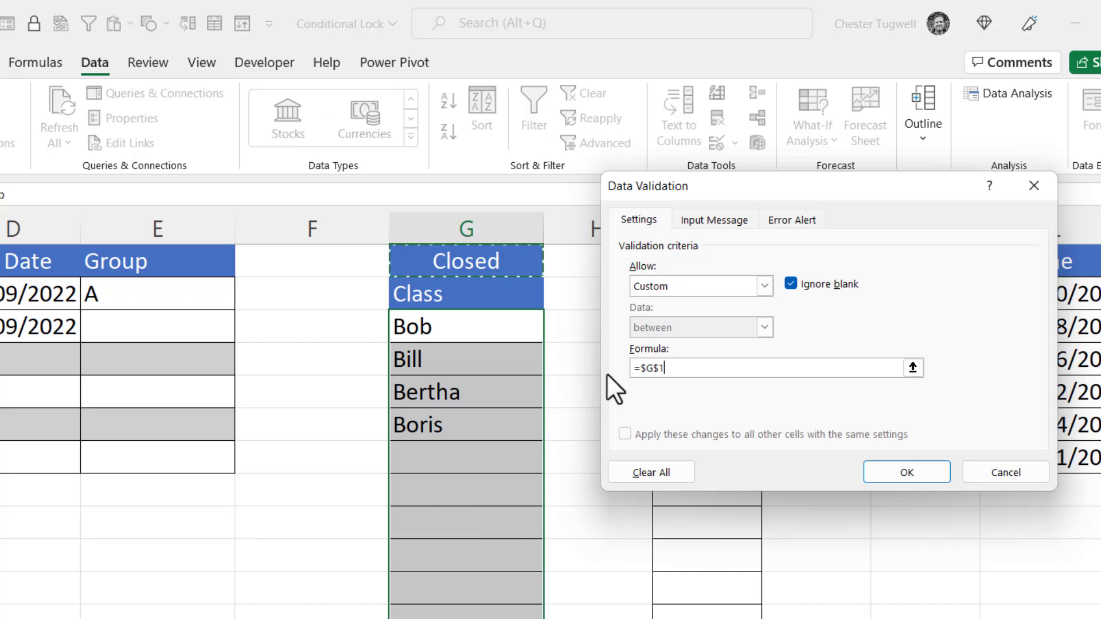
left_click(646, 368)
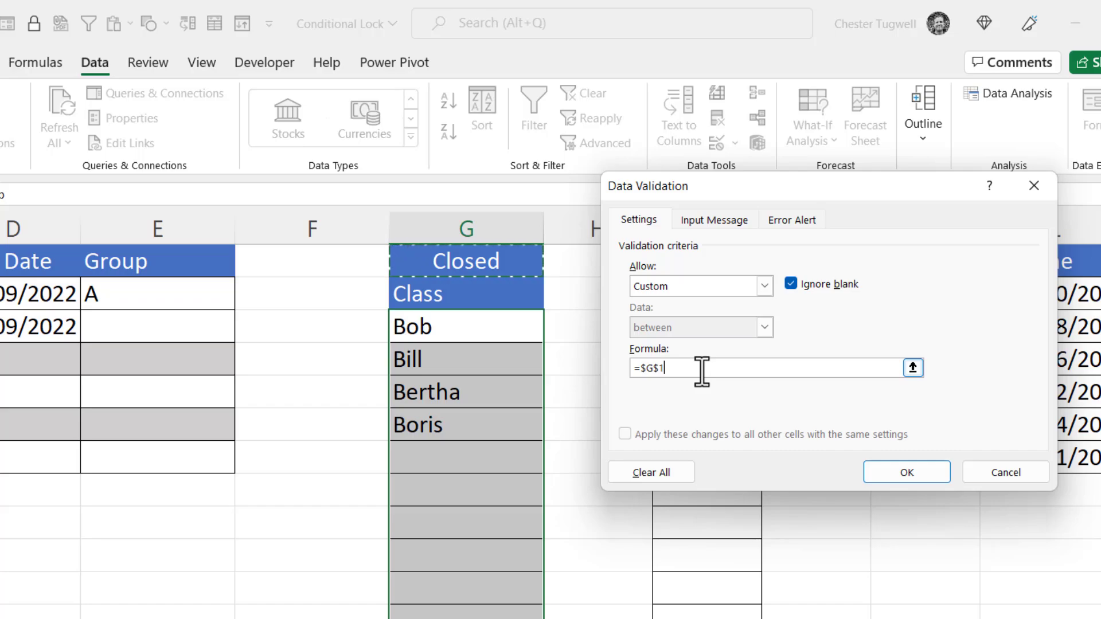
type("=\"Open")
Give the validation a Stop error alert titled Class with the message "Class is closed" and apply the rule to G3:G14.
left_click(786, 219)
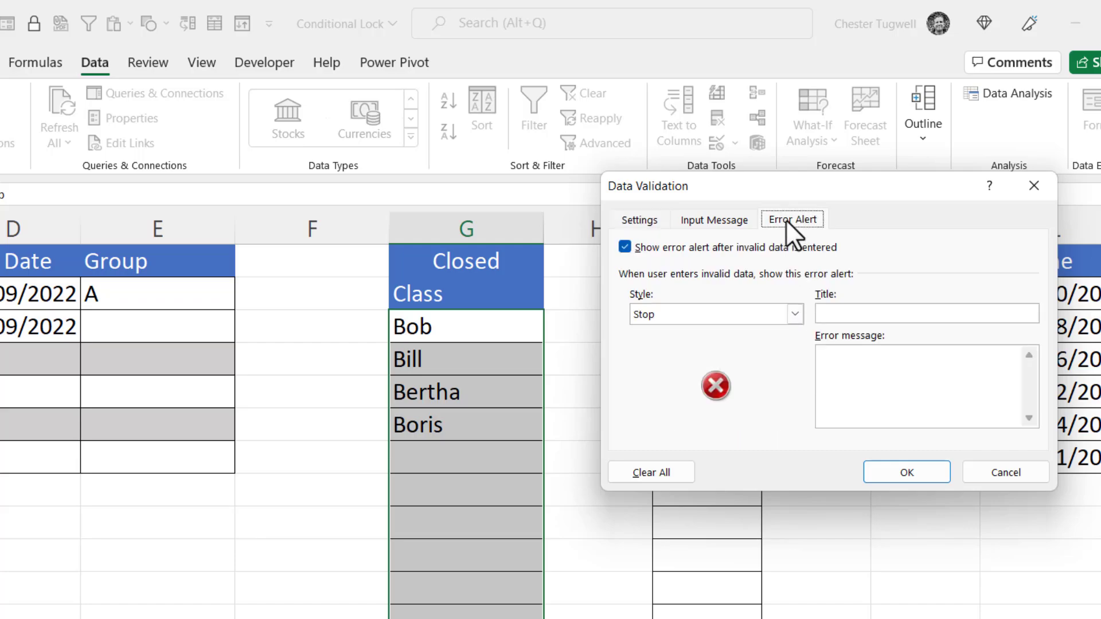
left_click(840, 315)
type("Class")
type("Class")
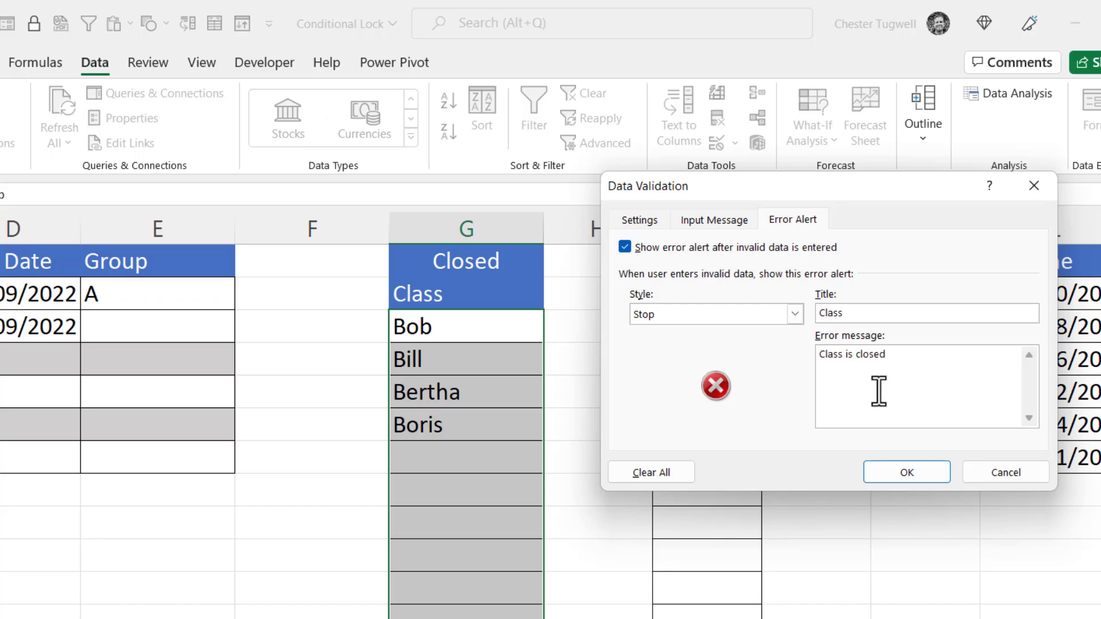
left_click(899, 476)
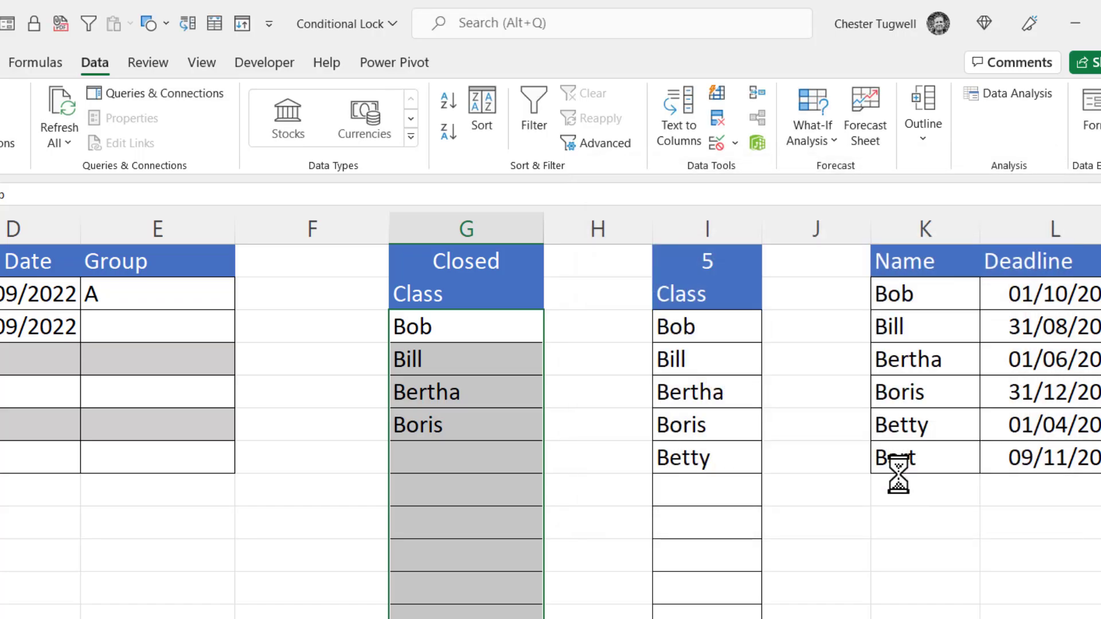
Set the class status in G1 to Open and add a new student's name in G7.
left_click(499, 263)
left_click(550, 268)
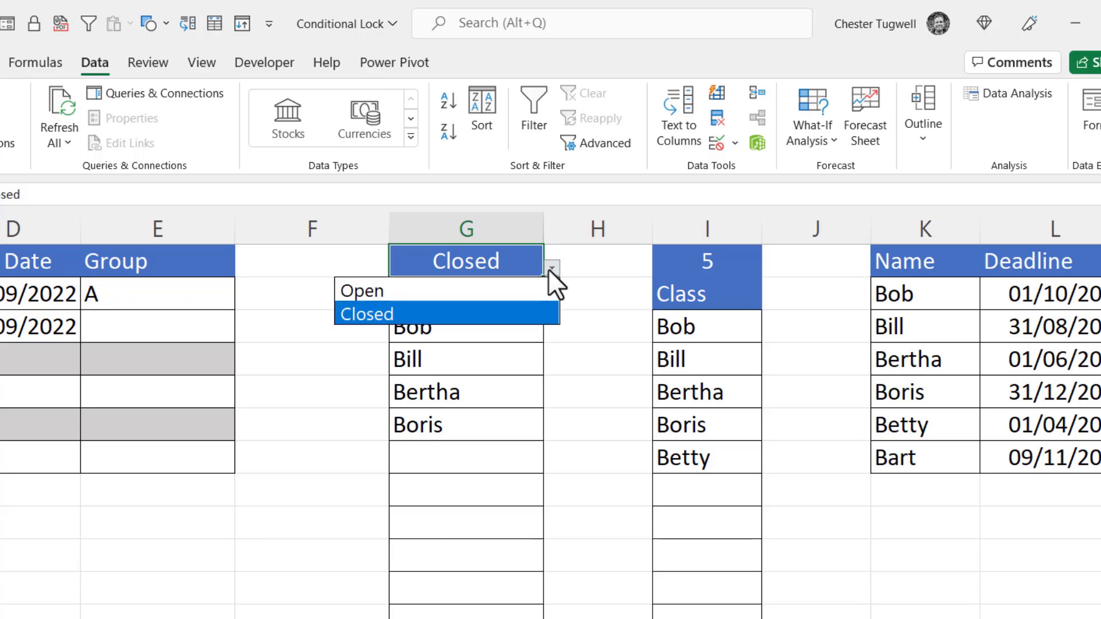
left_click(498, 292)
left_click(462, 457)
type("Belinda")
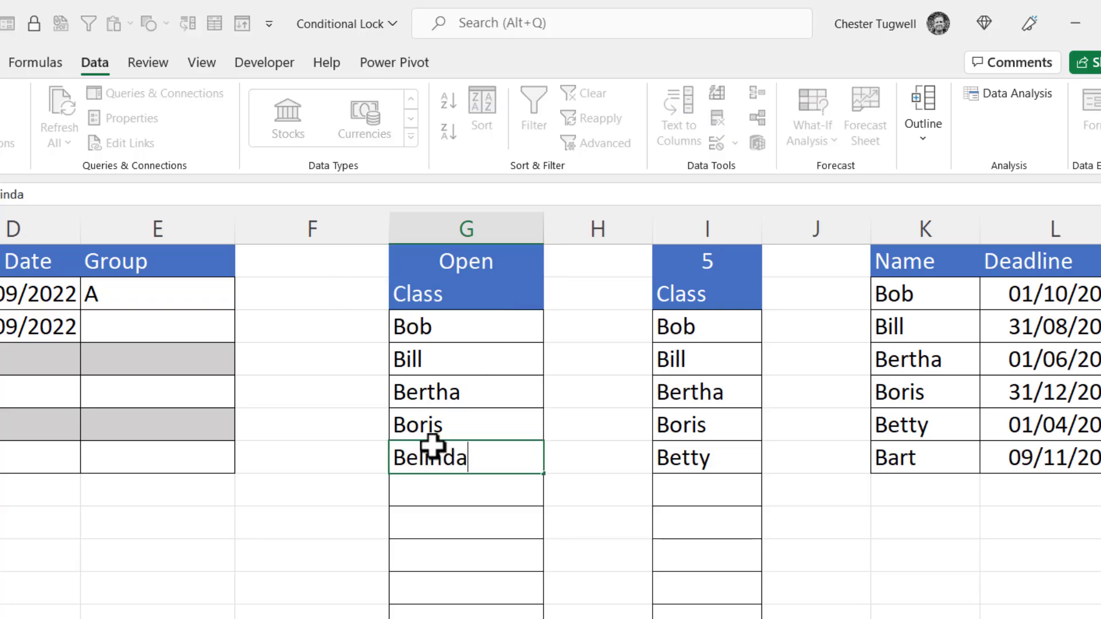
key("Return")
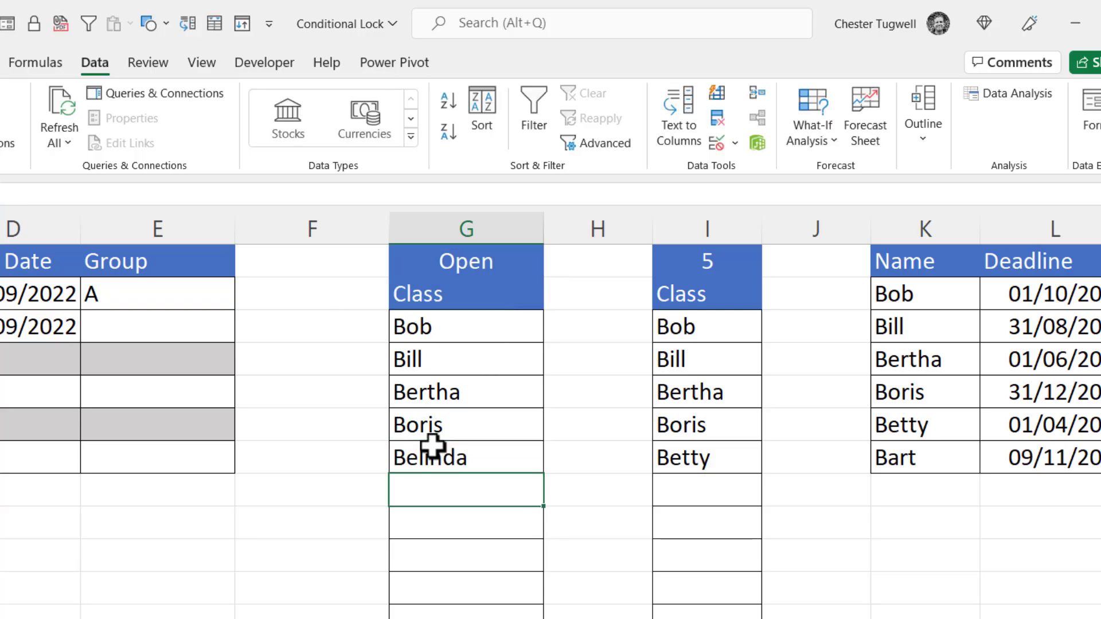
Set the class status in G1 to Closed.
left_click(484, 249)
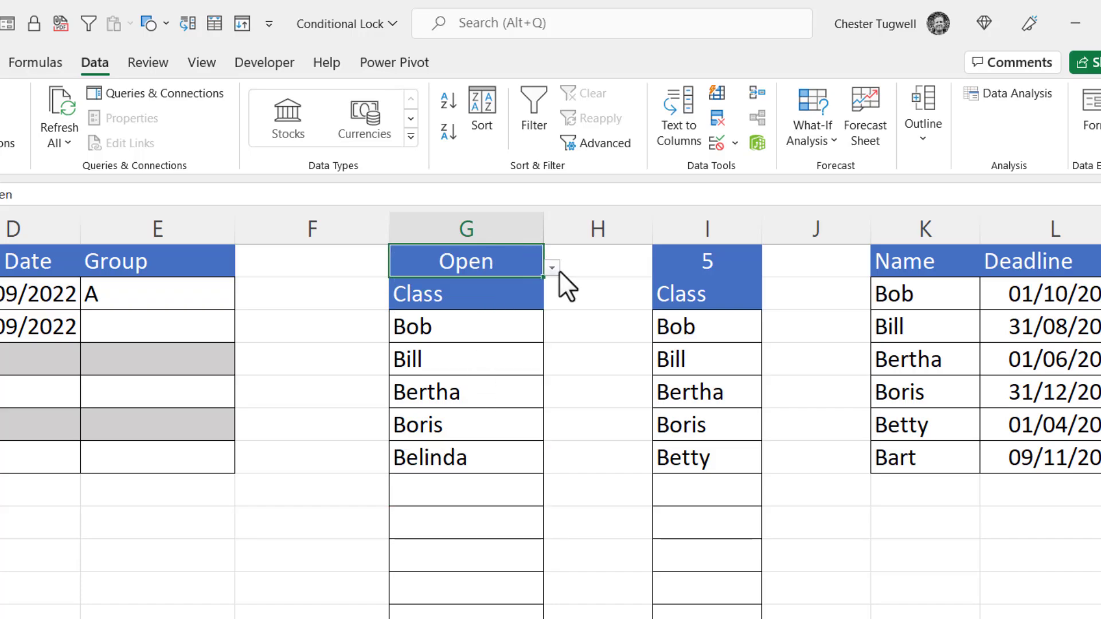
left_click(553, 267)
left_click(491, 290)
left_click(471, 304)
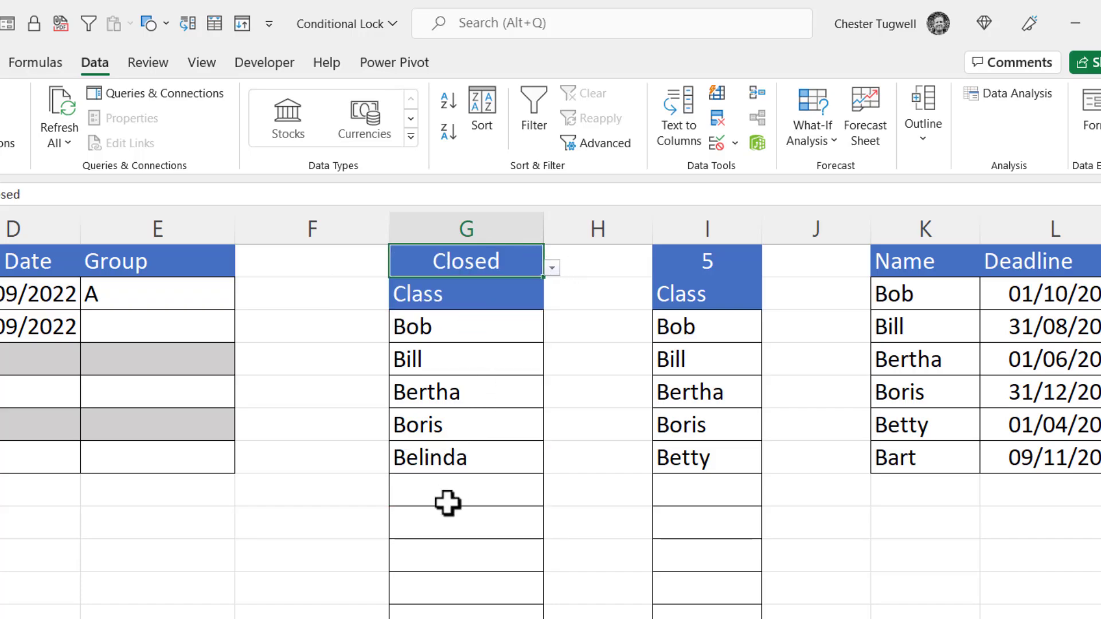
Try to add another student's name in G8 while the class is closed, and cancel the entry.
left_click(487, 496)
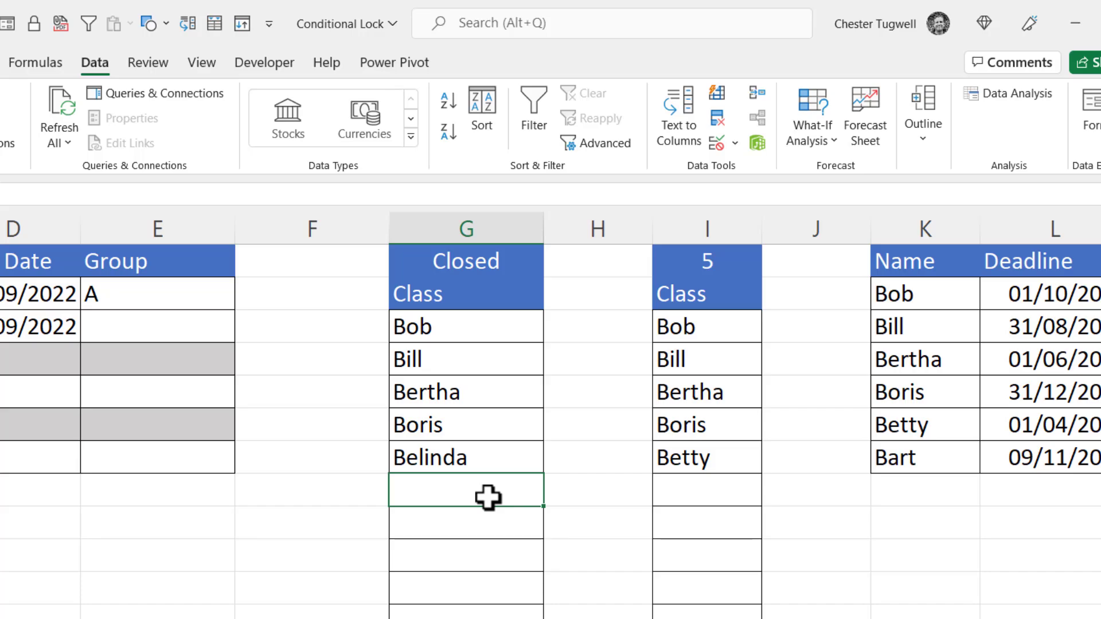
type("Betty")
key("Return")
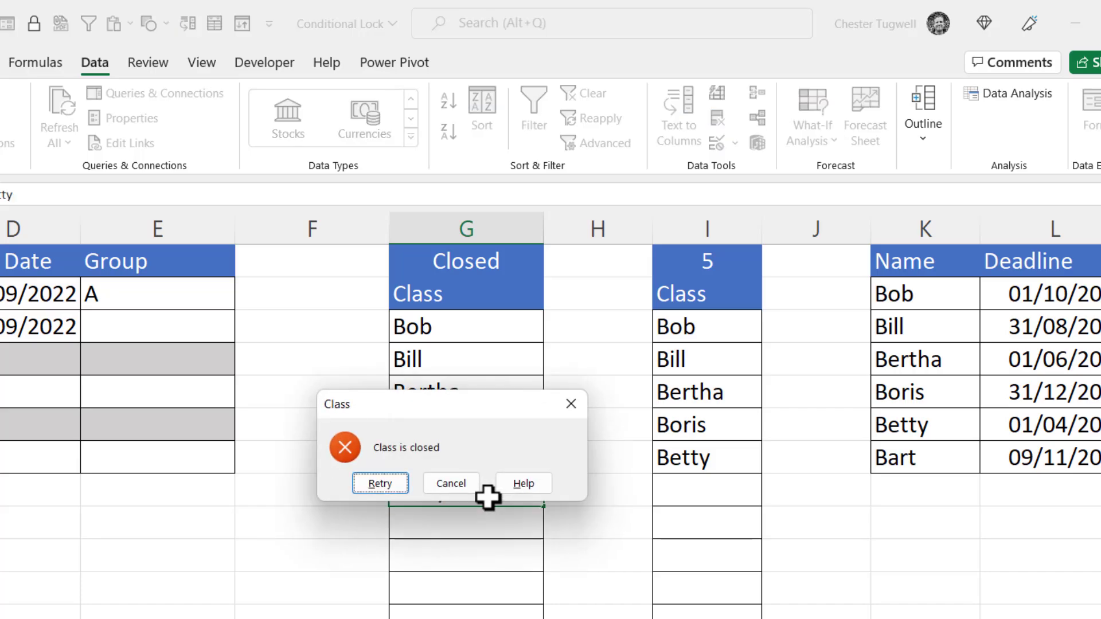
left_click(473, 483)
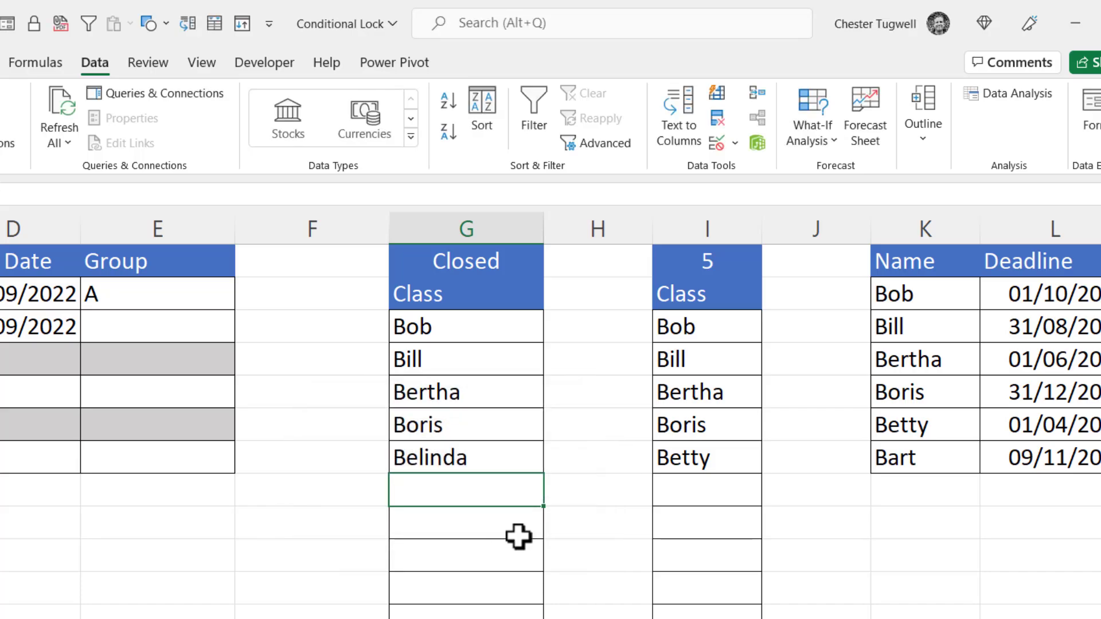
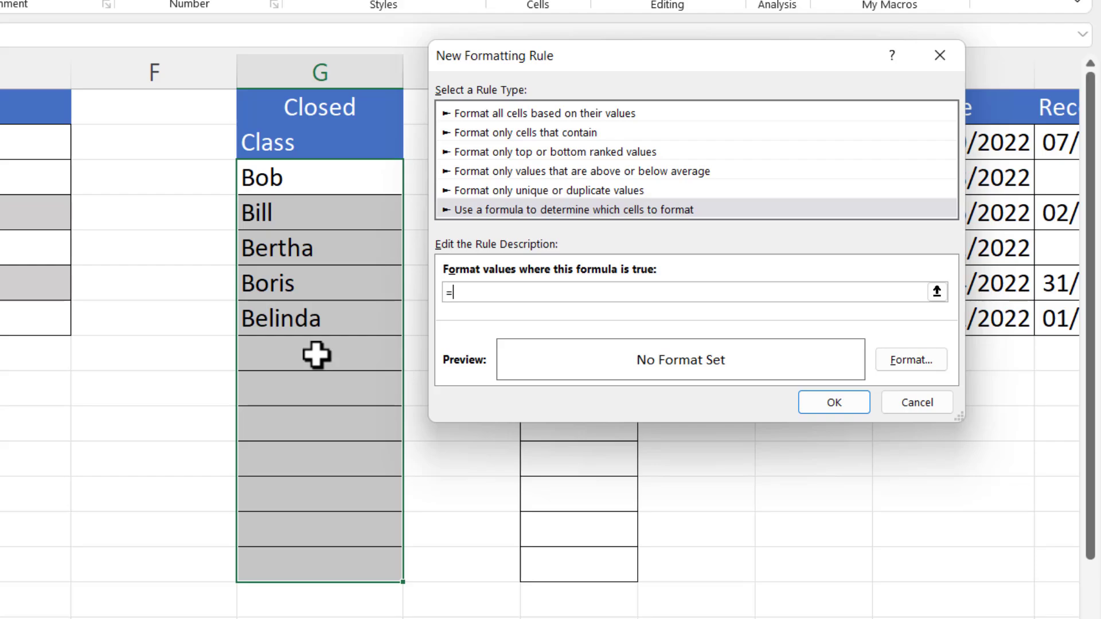
Enter the formatting rule formula =AND($G$1="Closed",G3="") for the class list cells G3:G14.
type("AND(")
left_click(328, 110)
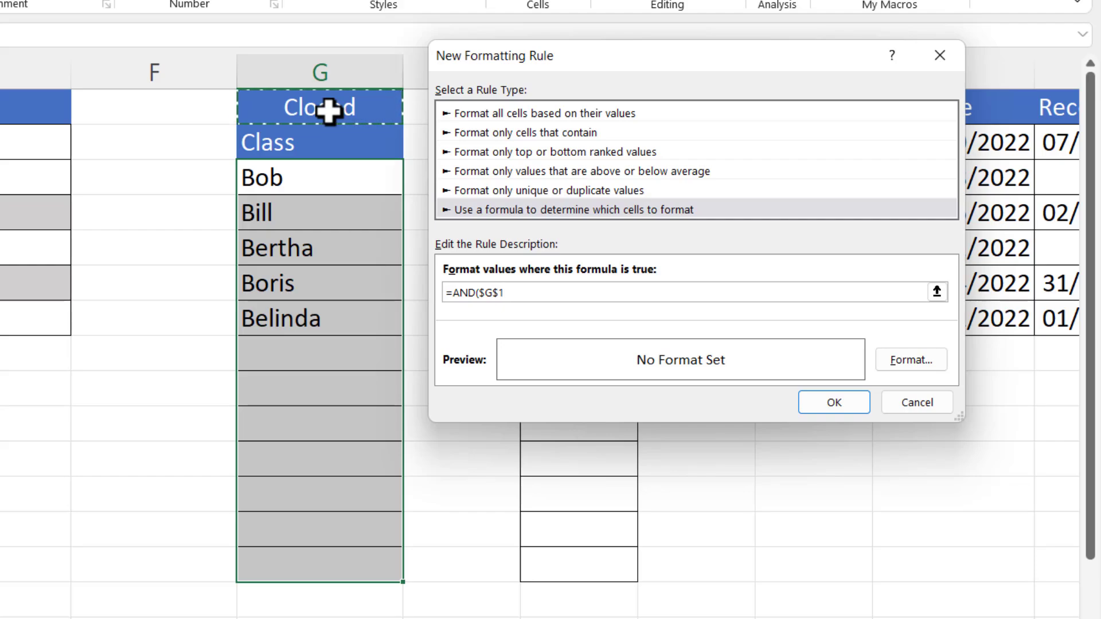
type("=\"Closed\",")
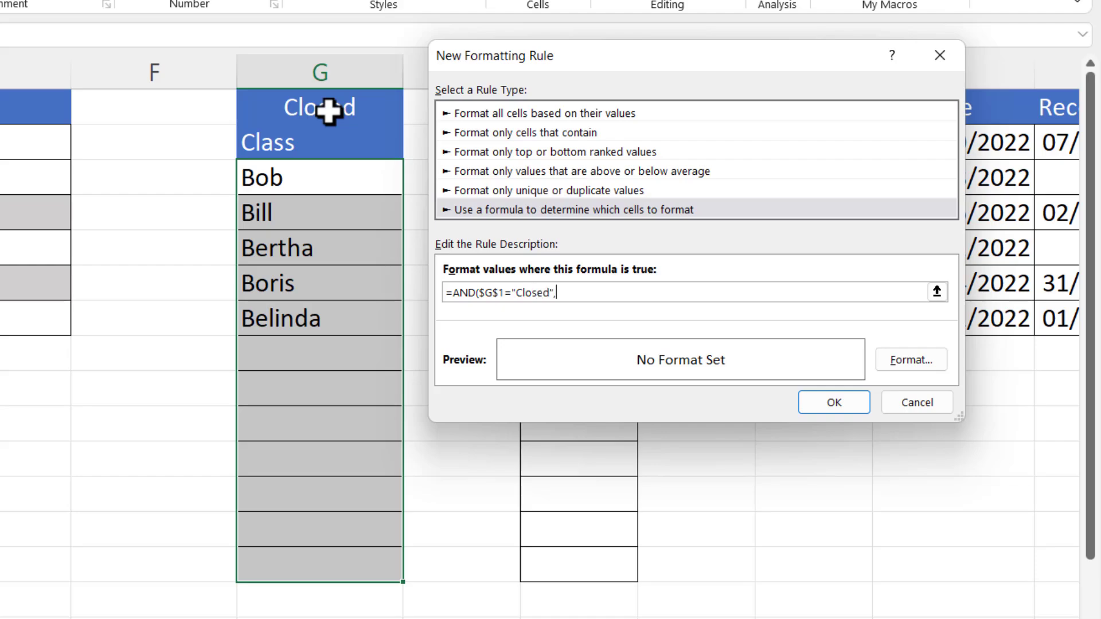
left_click(305, 181)
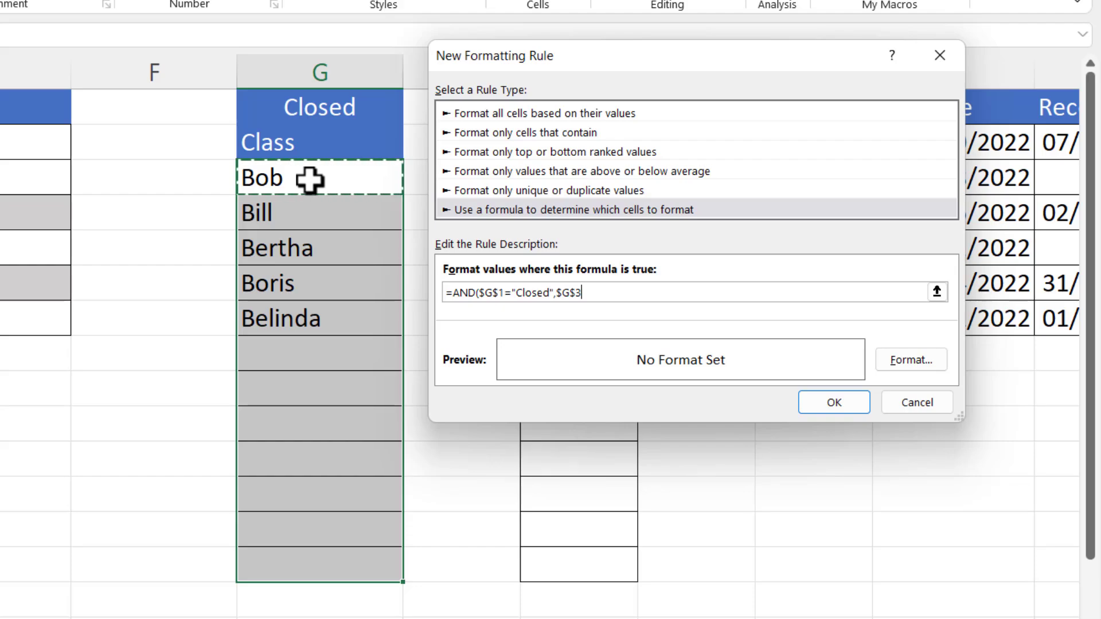
key("F4")
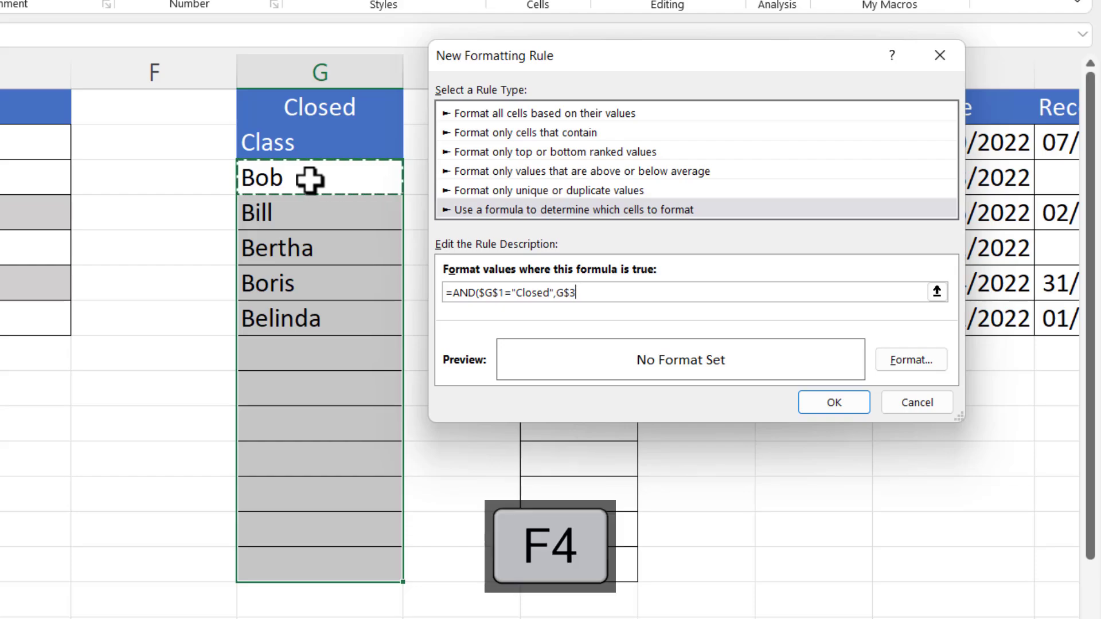
key("F4")
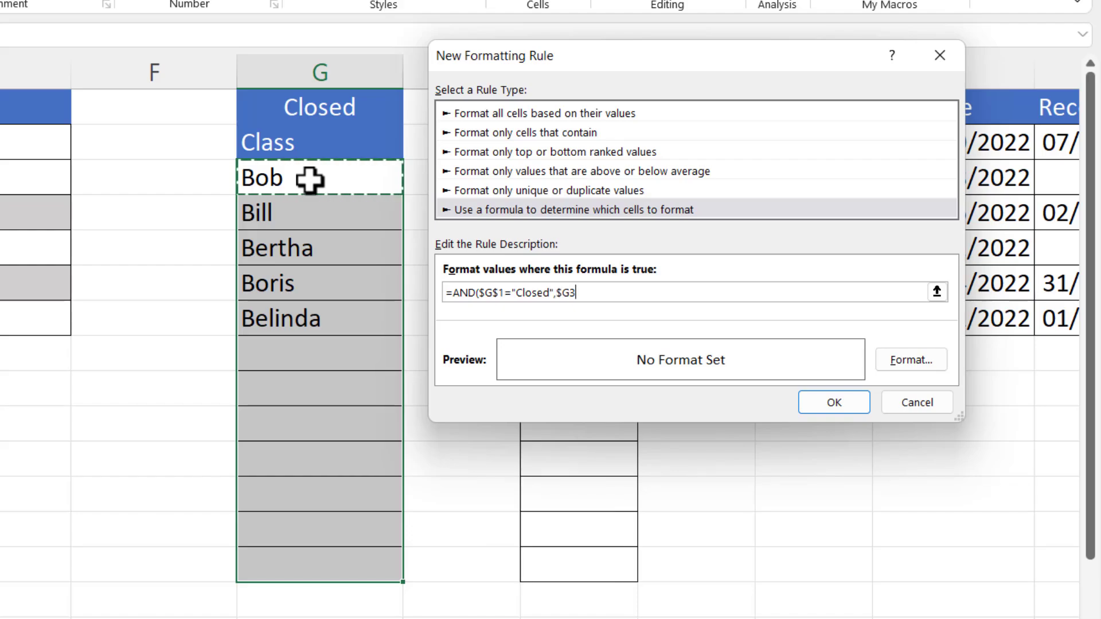
key("F4")
type("=")
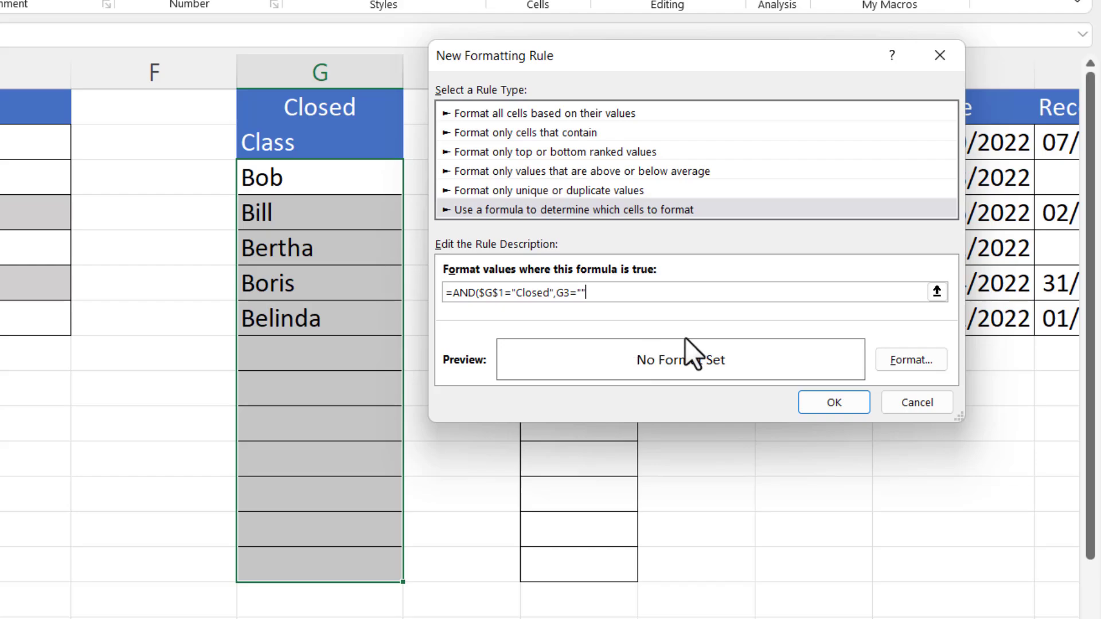
type(")")
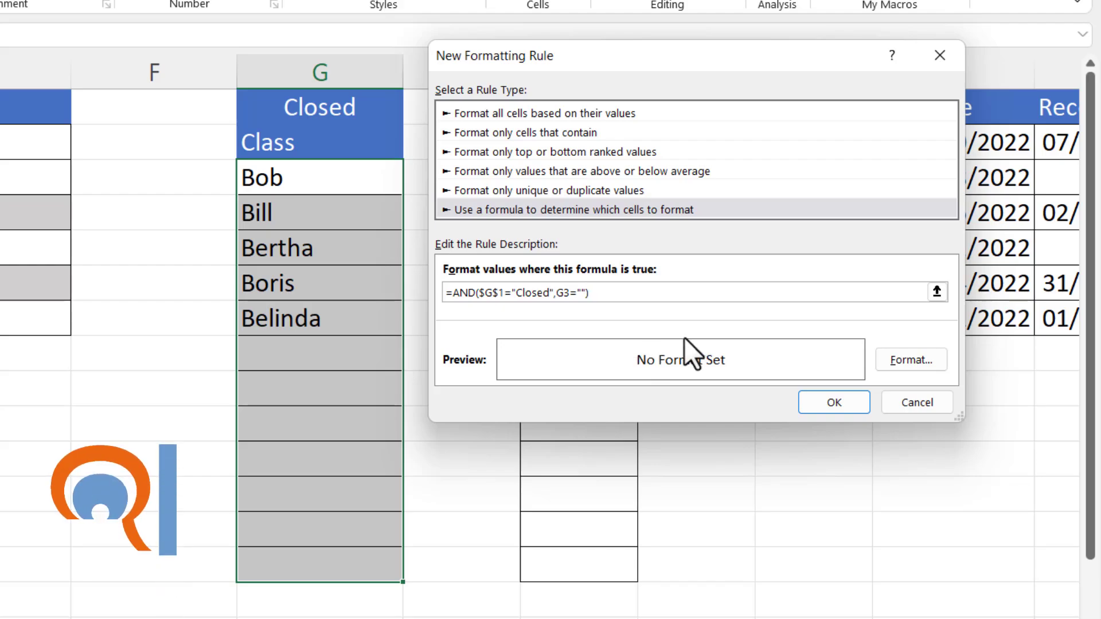
Give the rule a light gray background fill and apply it to the class list G3:G14.
left_click(906, 360)
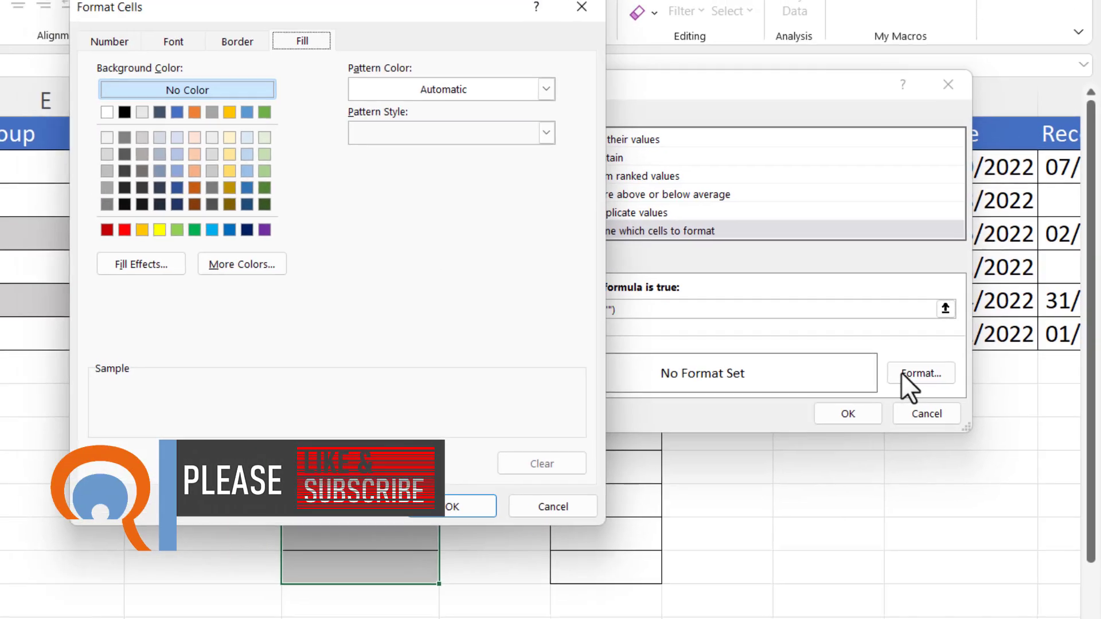
left_click(194, 164)
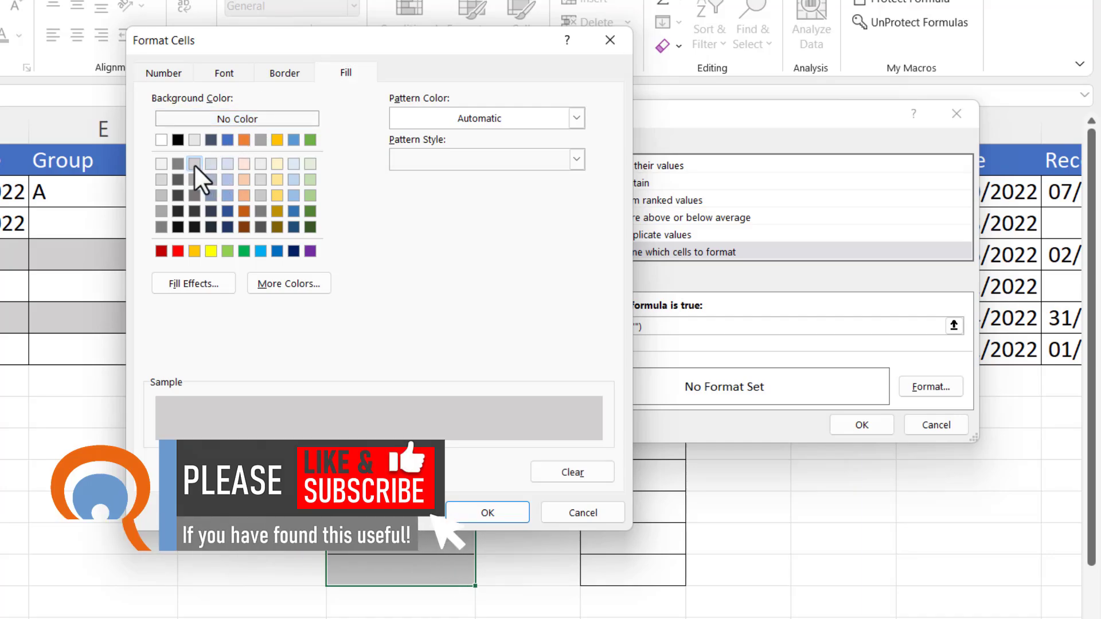
left_click(498, 513)
left_click(876, 425)
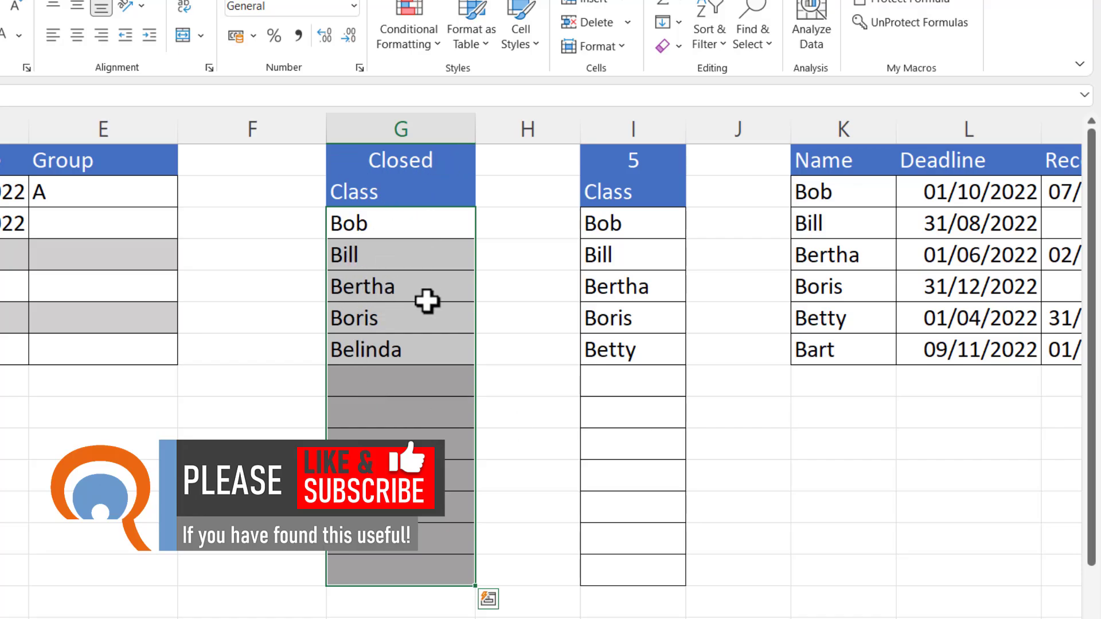
left_click(400, 388)
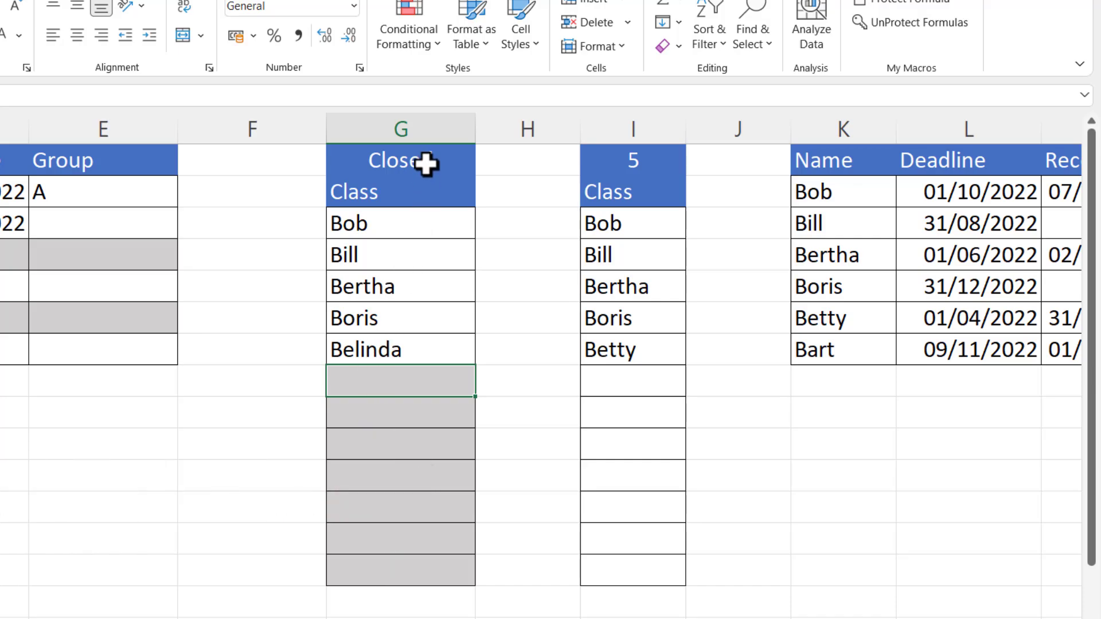
Set the class status in G1 to Open.
left_click(469, 163)
left_click(483, 166)
left_click(415, 182)
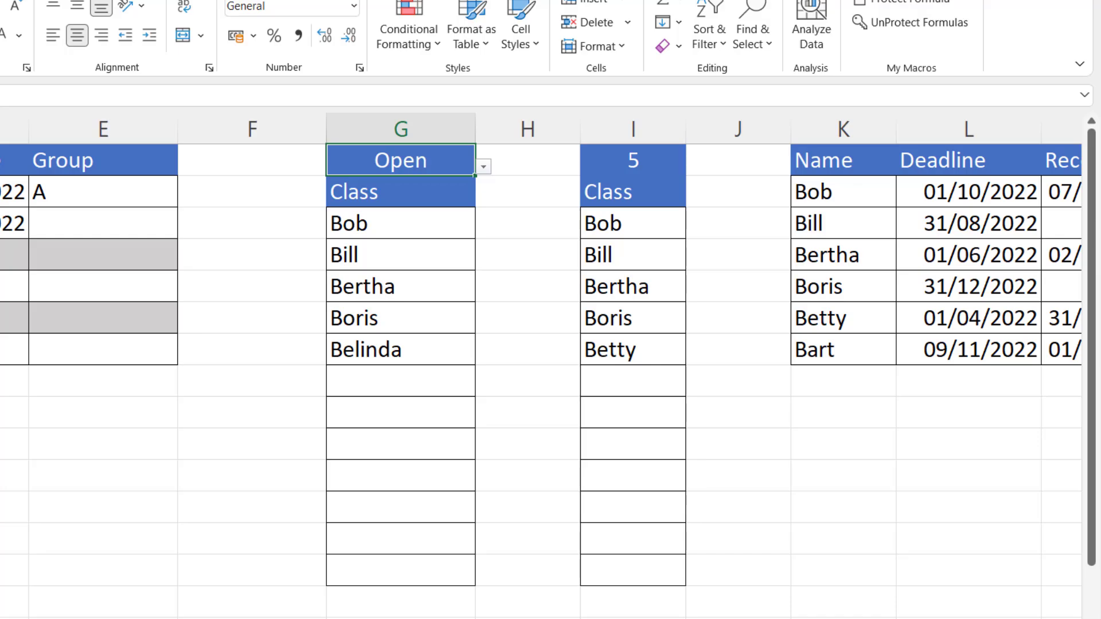
Start a data validation rule of type Custom for the second class list, I3:I14.
scroll(551, 344, "right", 3)
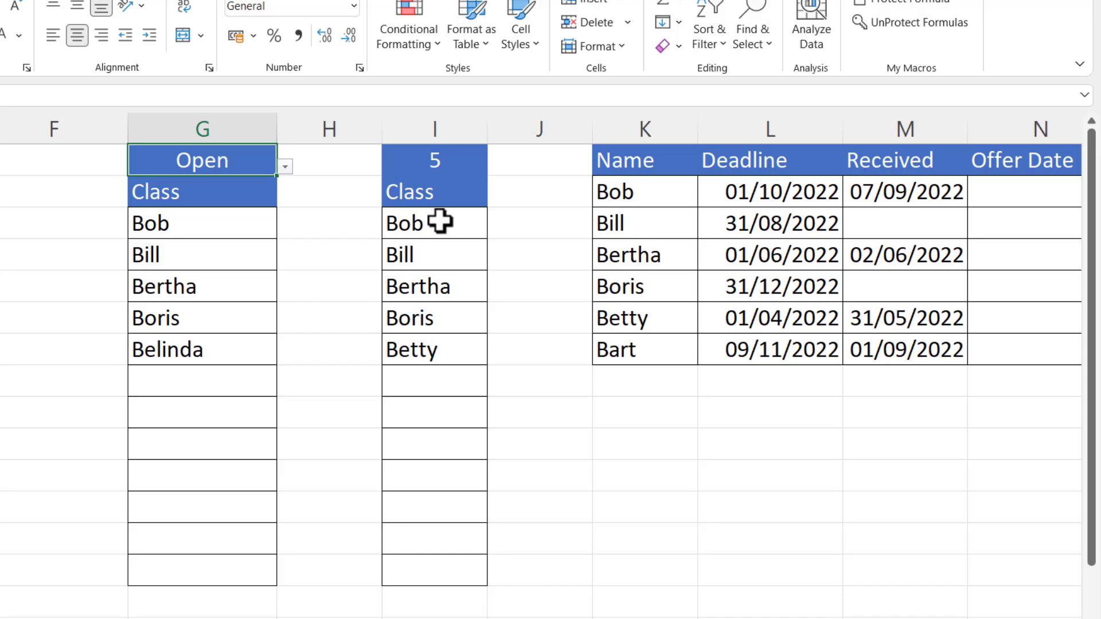
left_click_drag(437, 222, 452, 574)
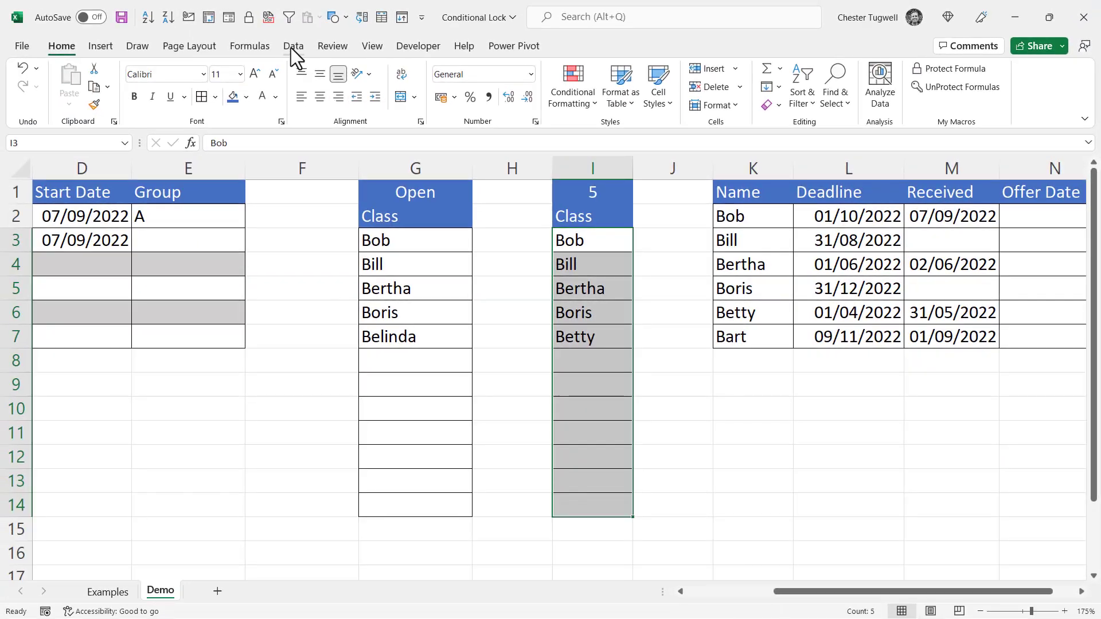
left_click(292, 47)
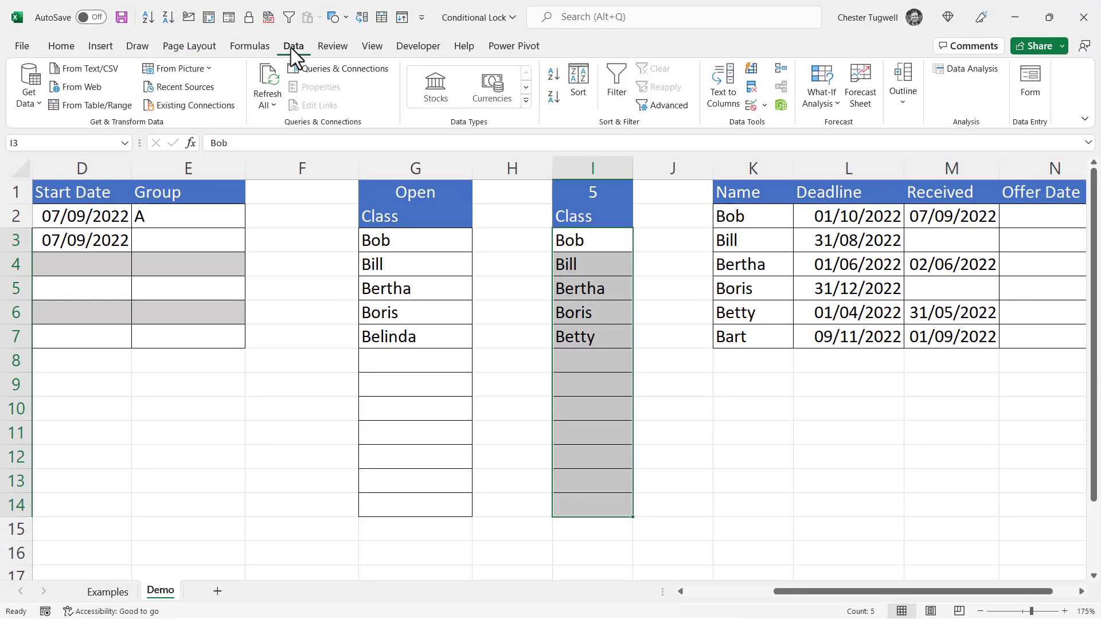
left_click(751, 105)
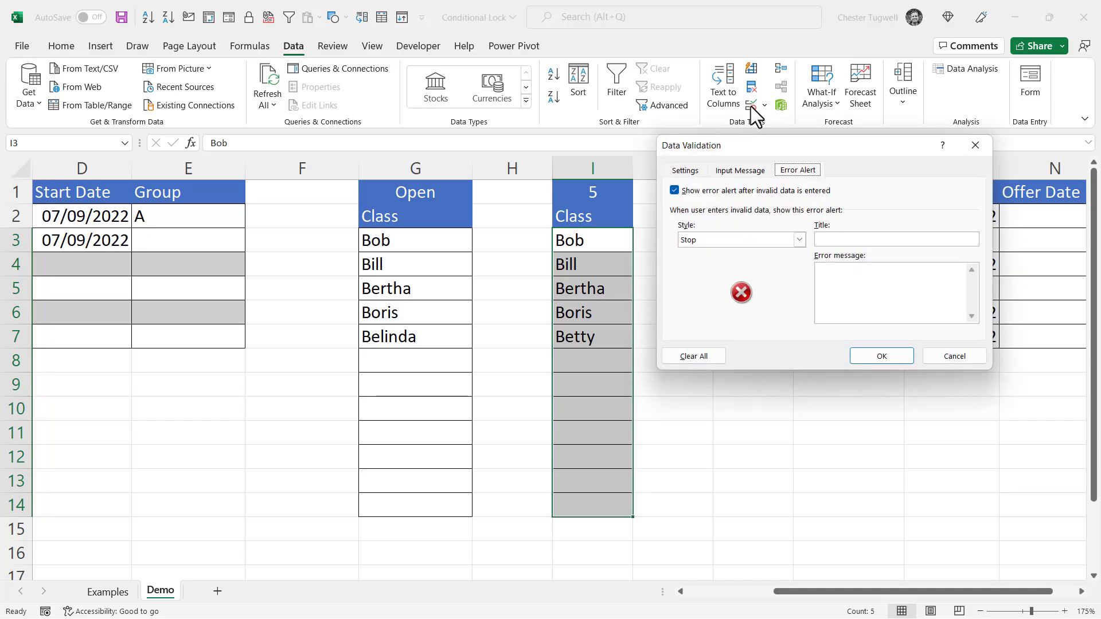
left_click(686, 170)
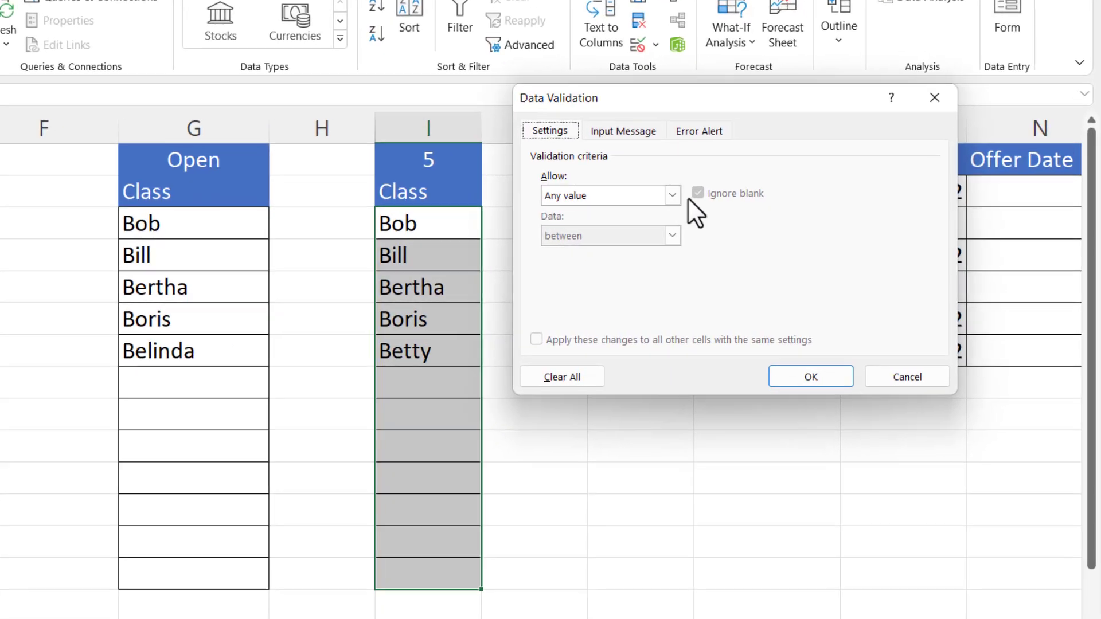
left_click(666, 194)
left_click(566, 305)
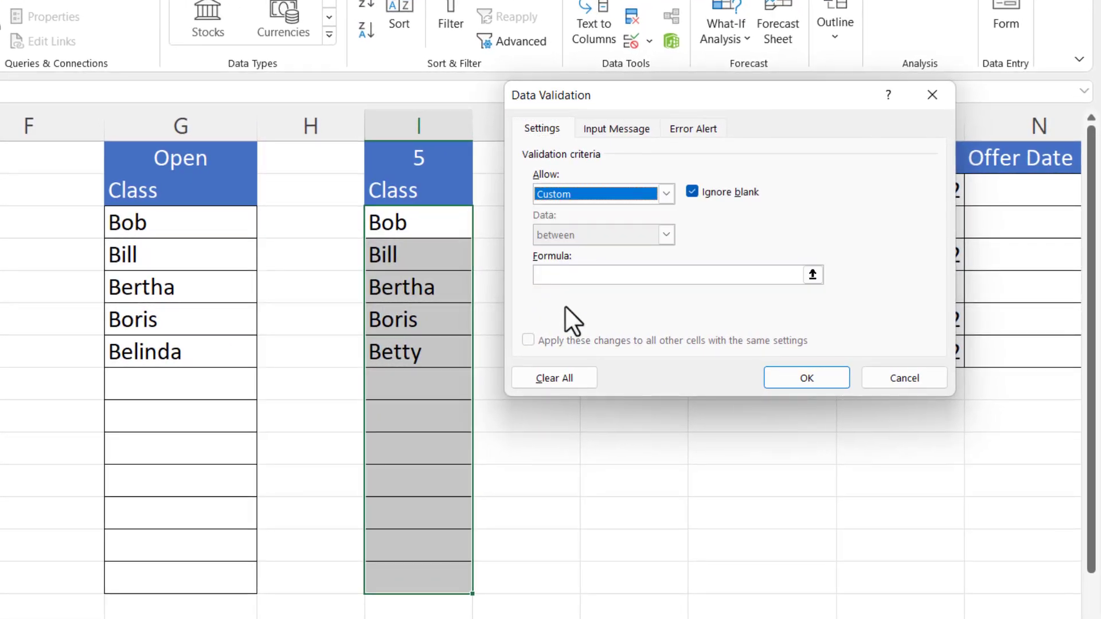
left_click(552, 275)
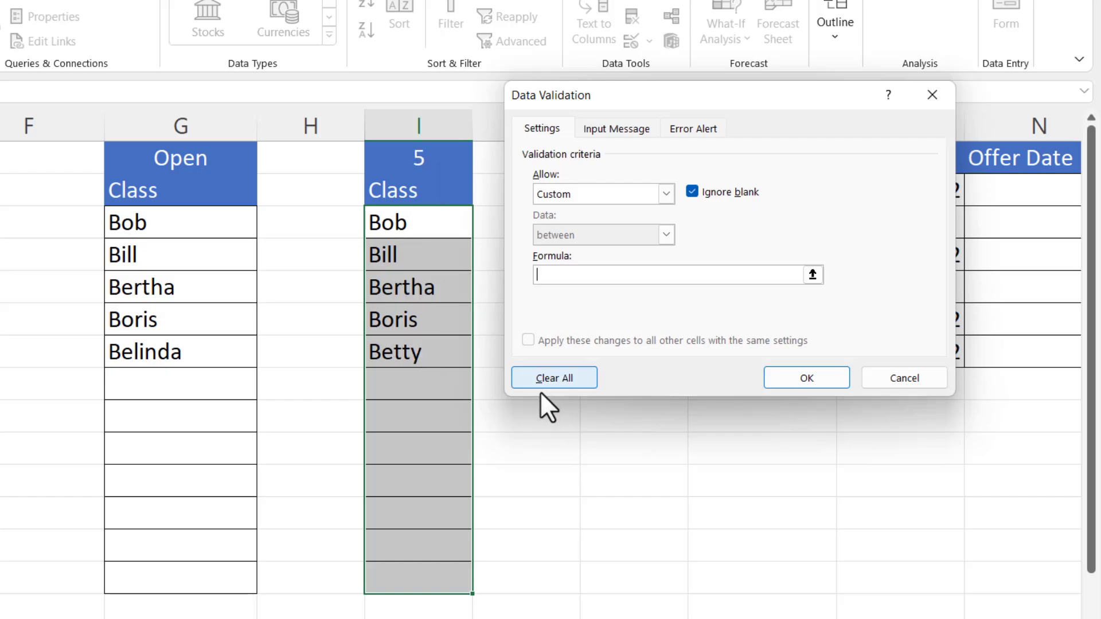
Enter the validation formula =COUNTA($I$3:$I$14)<=$I$1 to cap the number of names at the limit in I1.
type("=")
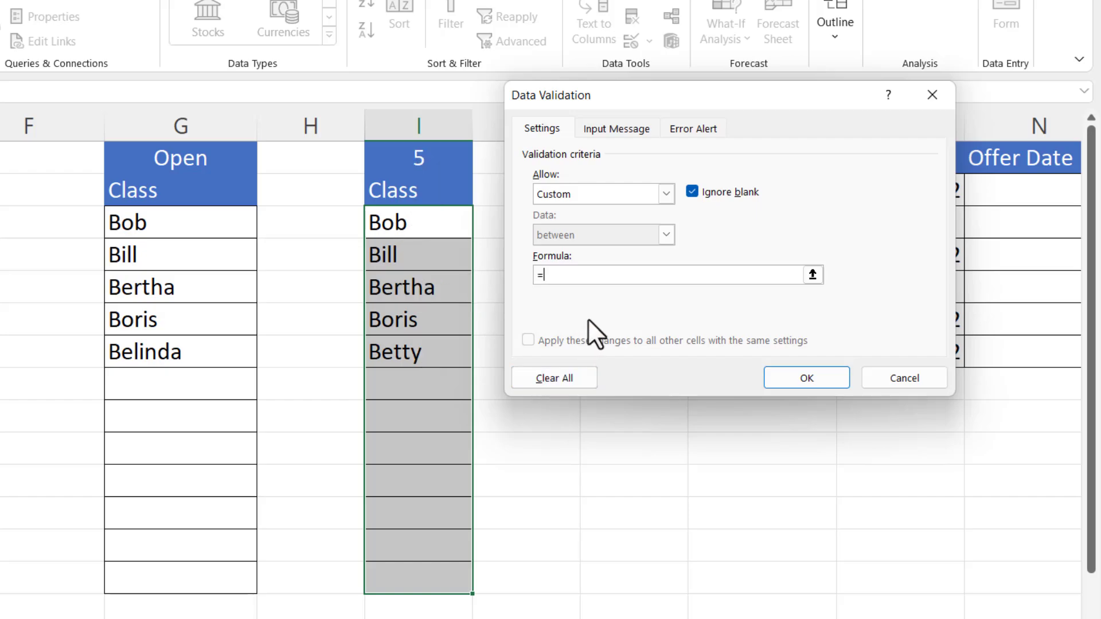
type("COUNTA(")
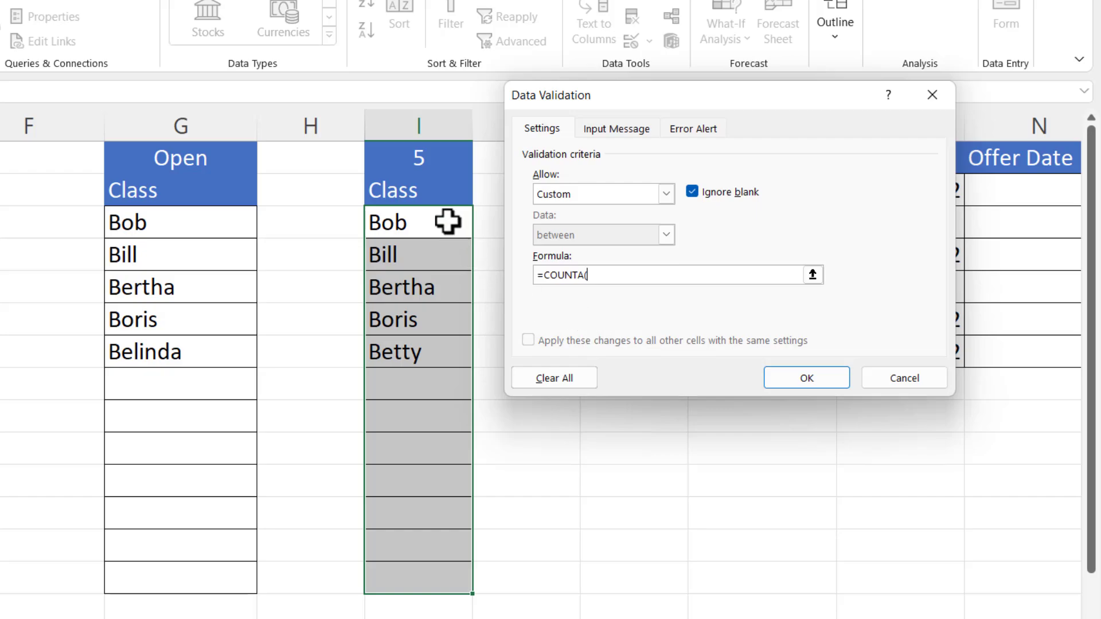
left_click_drag(447, 222, 434, 591)
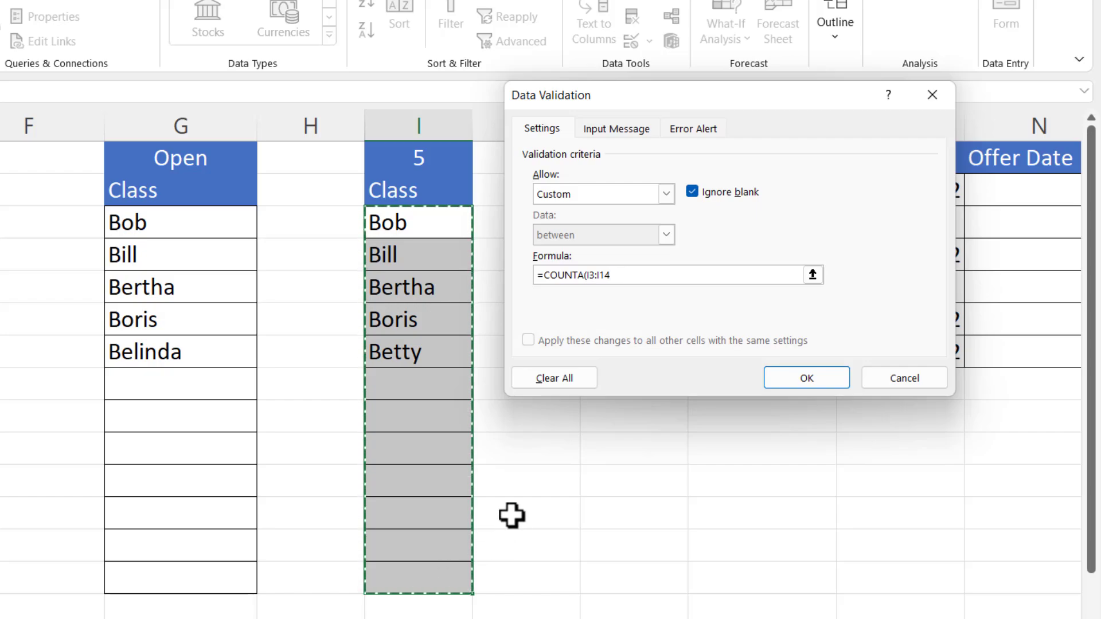
key("F4")
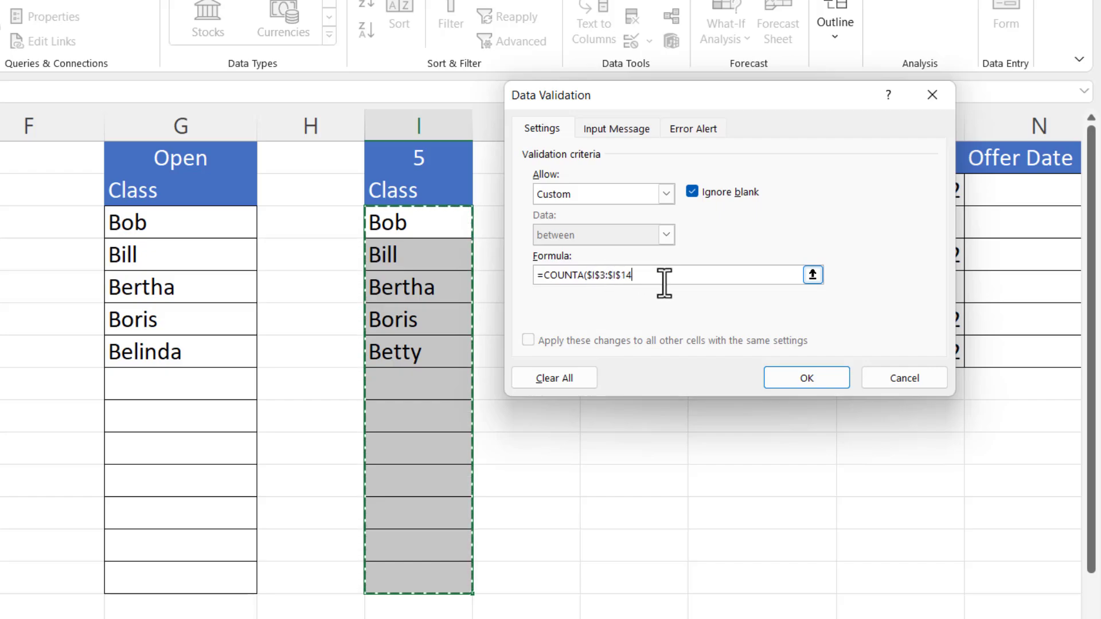
type(")")
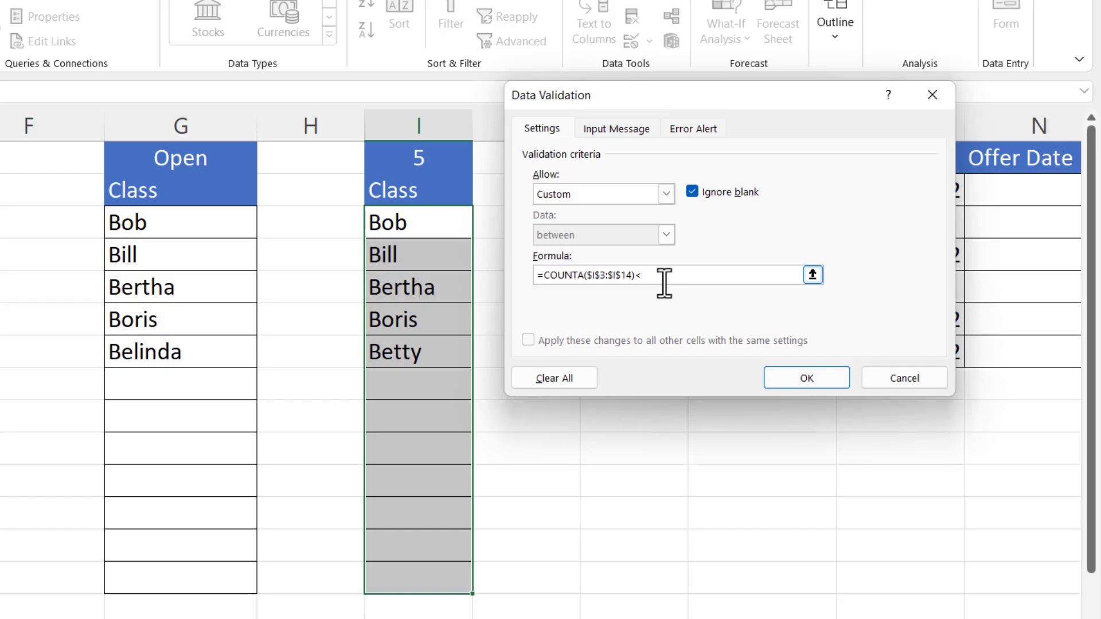
type("<=")
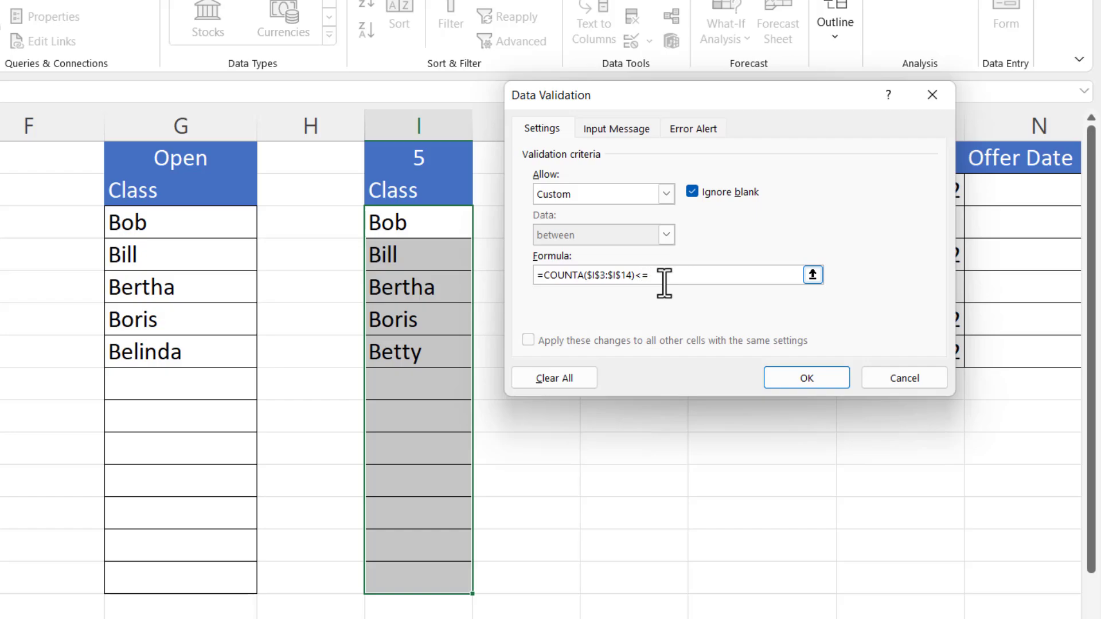
left_click(425, 153)
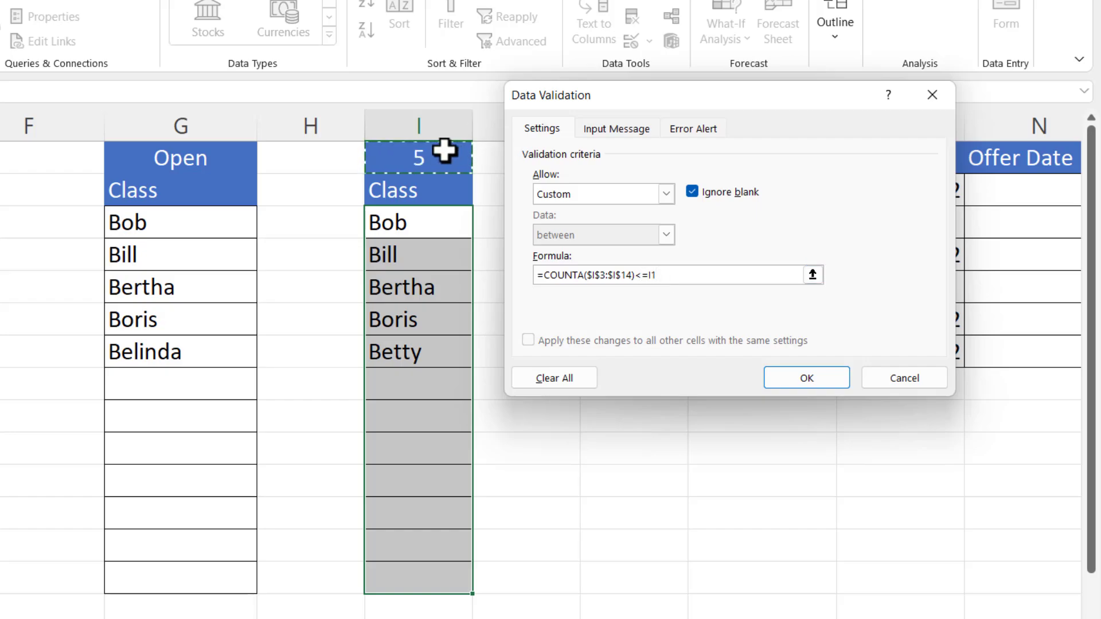
key("F4")
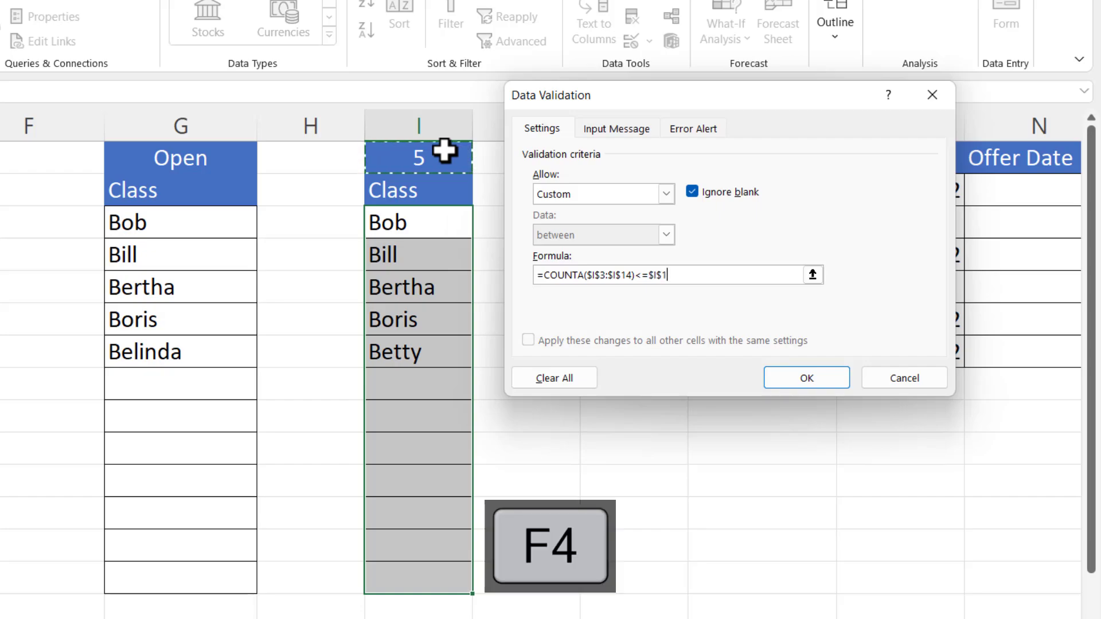
Give the validation a Stop error alert titled Class with the message "Class is full" and apply the rule to I3:I14.
left_click(694, 129)
type("Class")
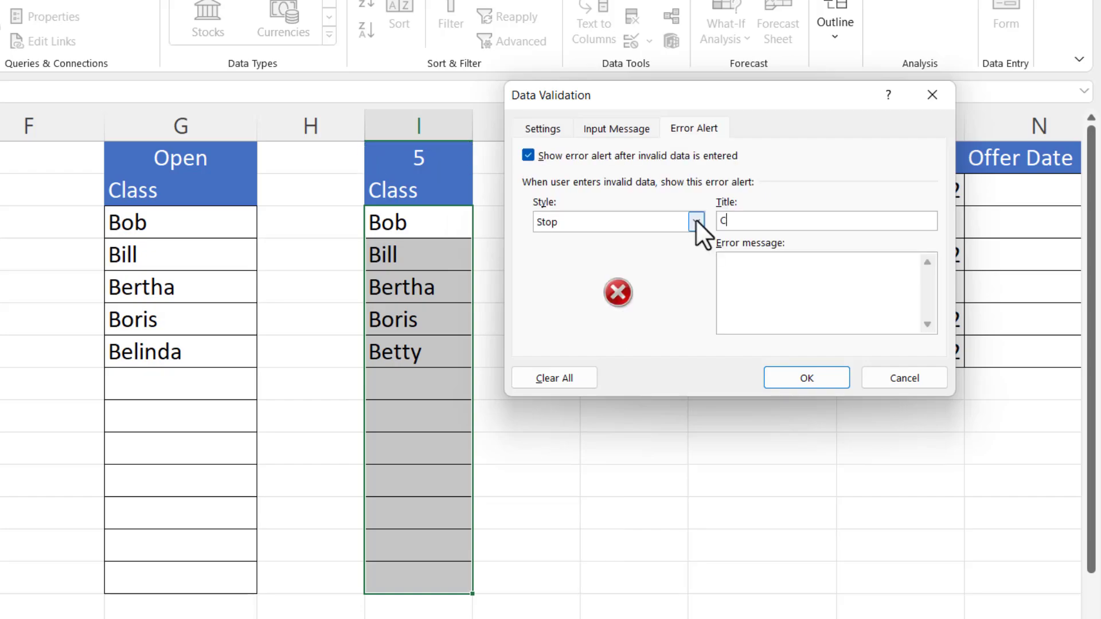
left_click(737, 264)
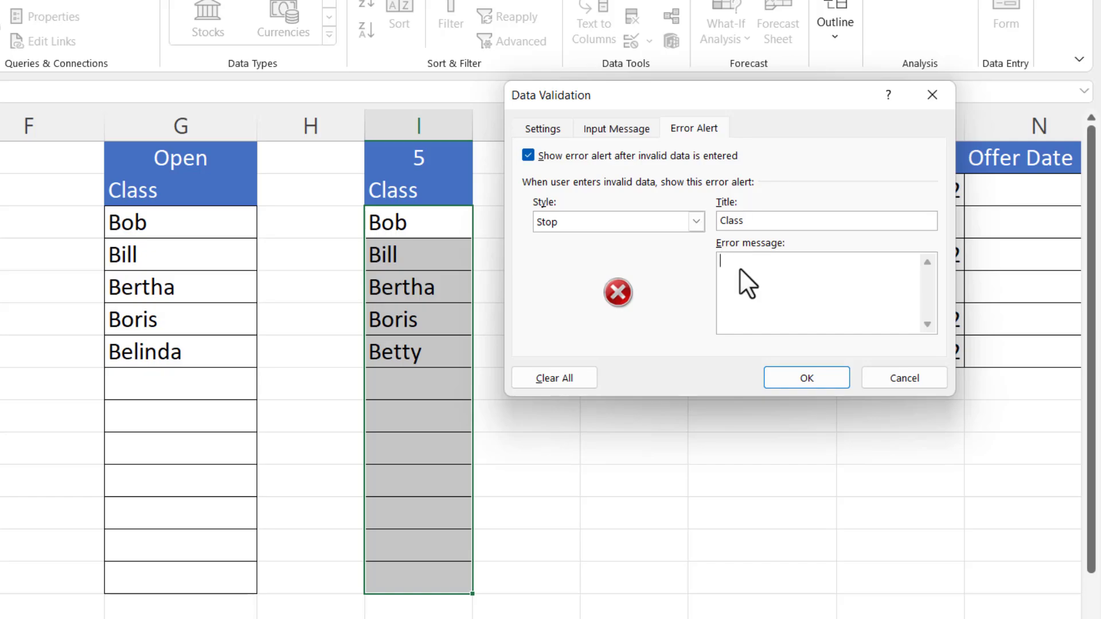
type("Class")
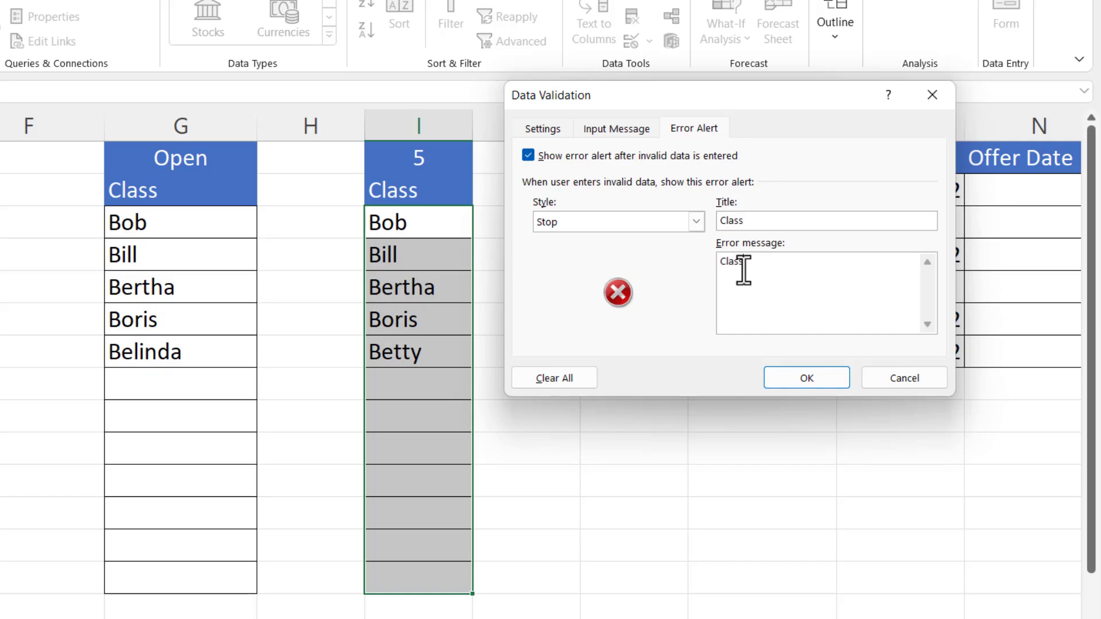
type(" is full")
left_click(794, 380)
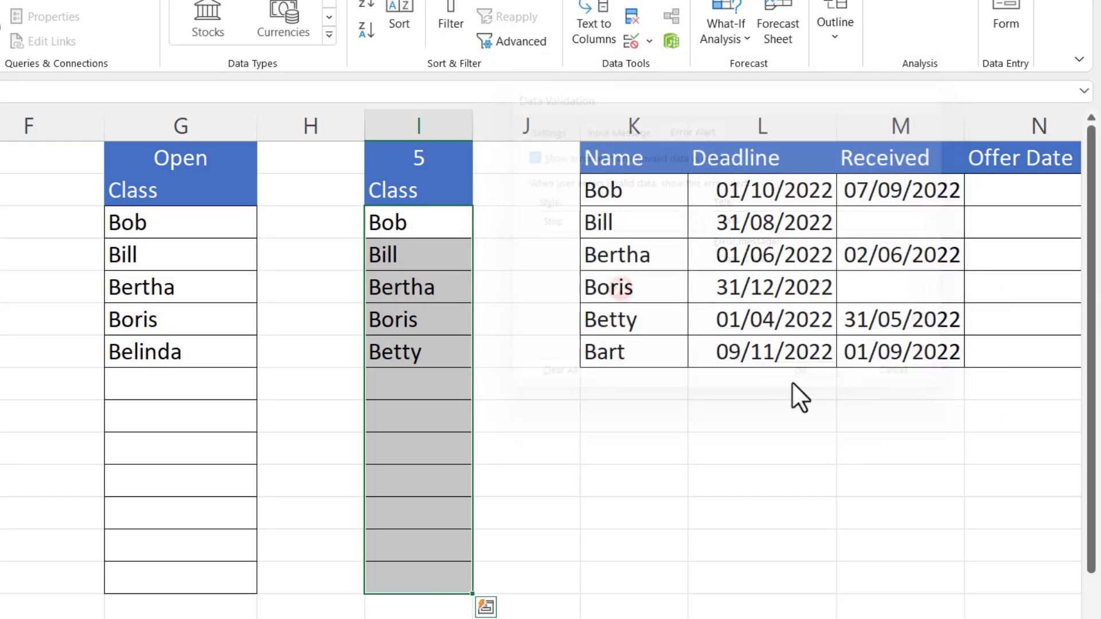
Try to add another student's name in I8 beyond the class limit, and cancel the entry.
left_click(416, 382)
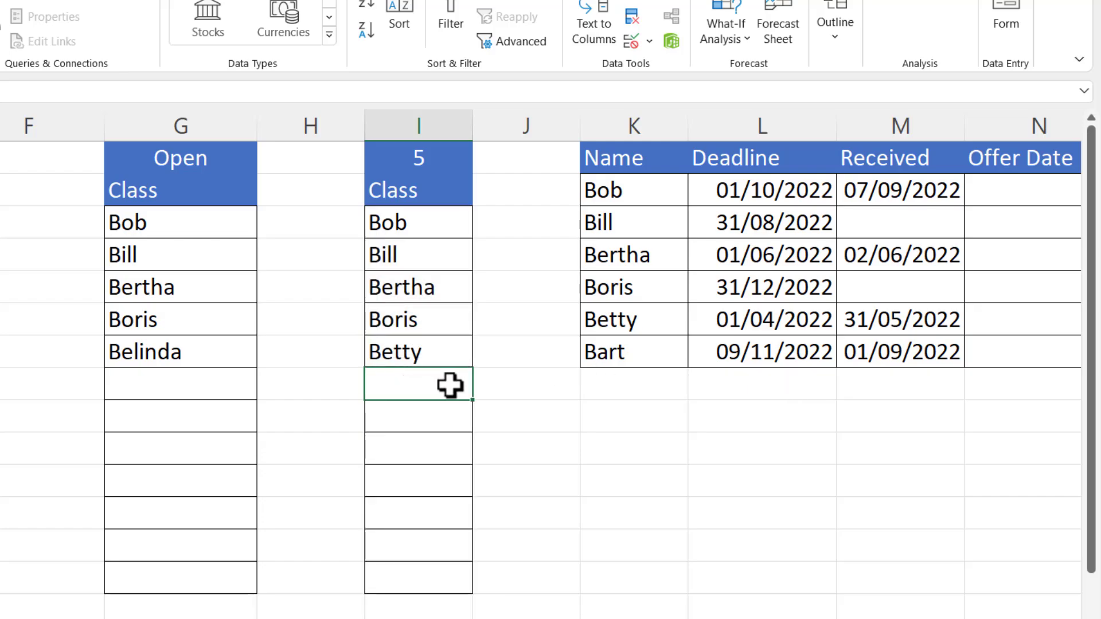
type("Belinda")
key("Return")
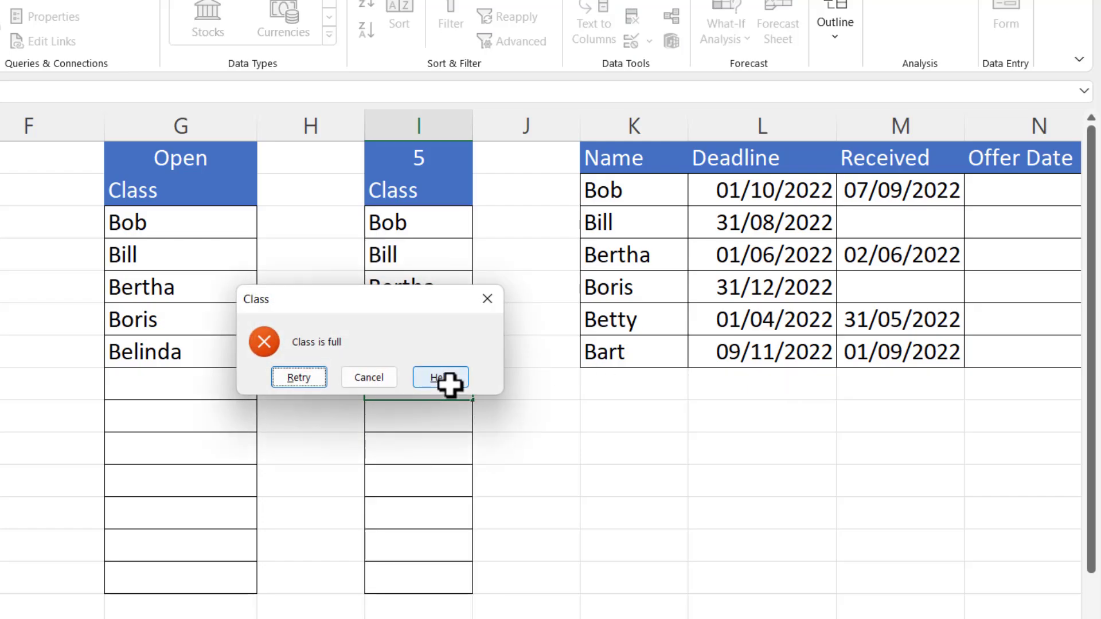
left_click(350, 380)
Raise the class limit in I1 to 6 and add another student's name to the second class list in I8.
left_click(430, 157)
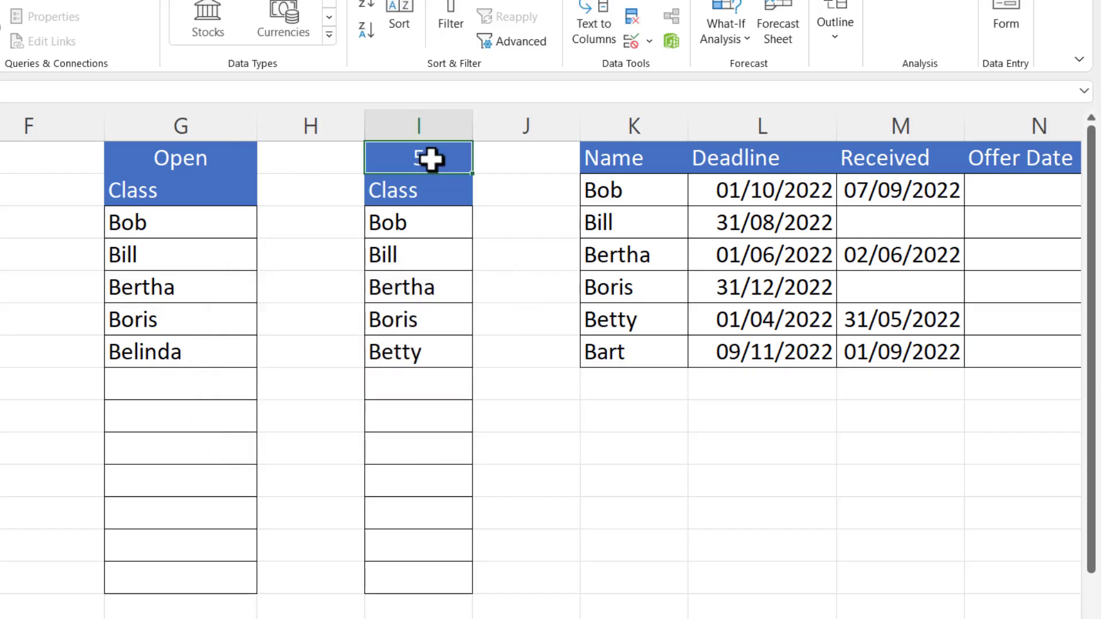
type("6")
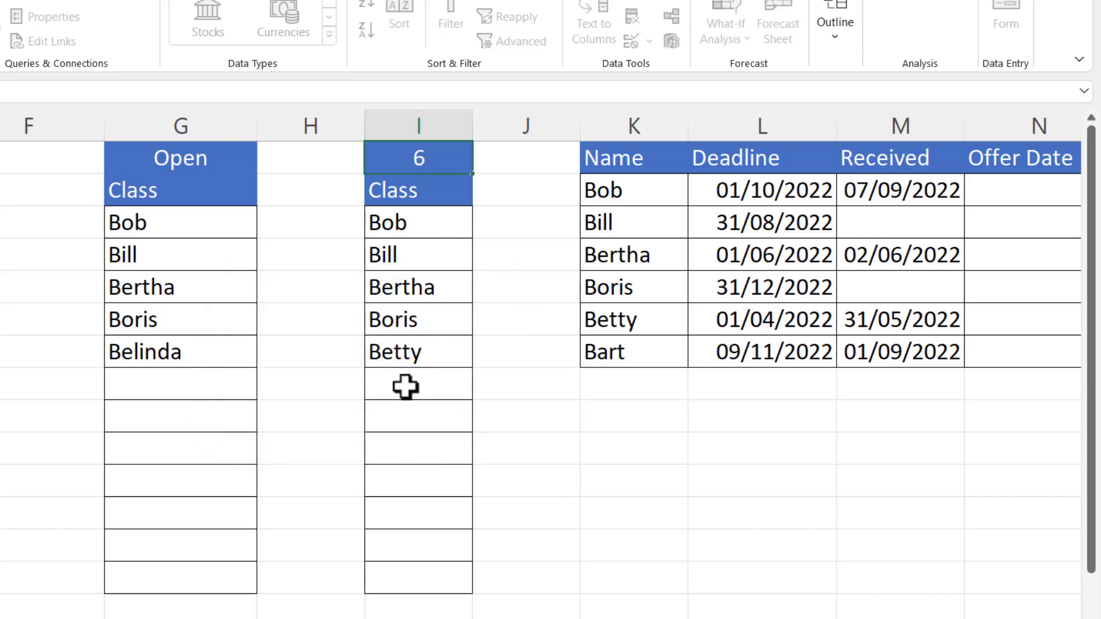
left_click(433, 376)
type("Belinda")
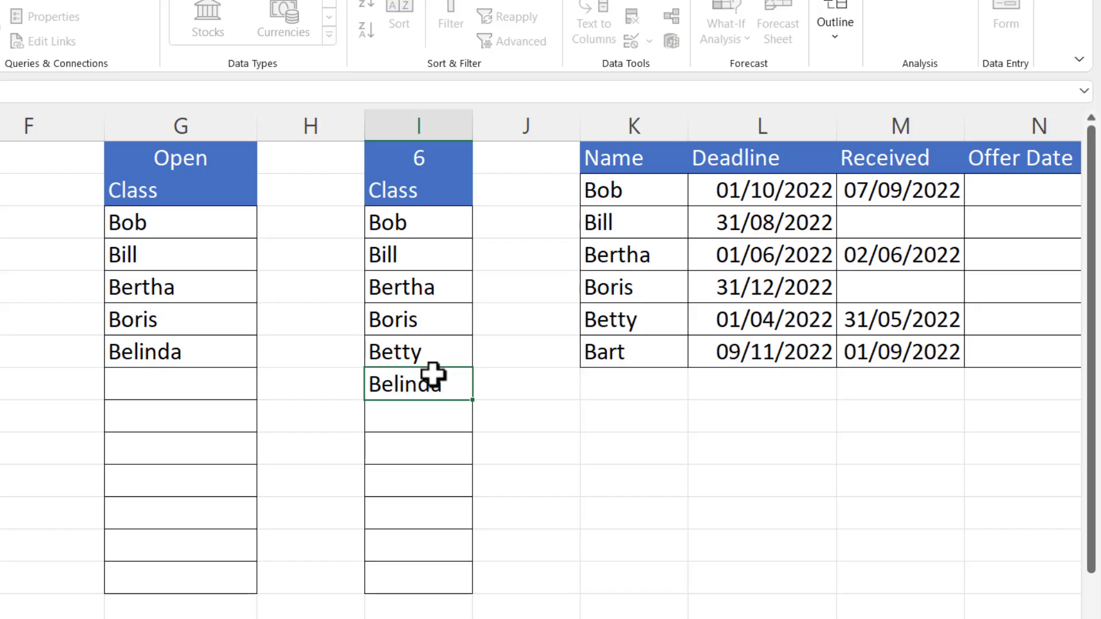
key("Return")
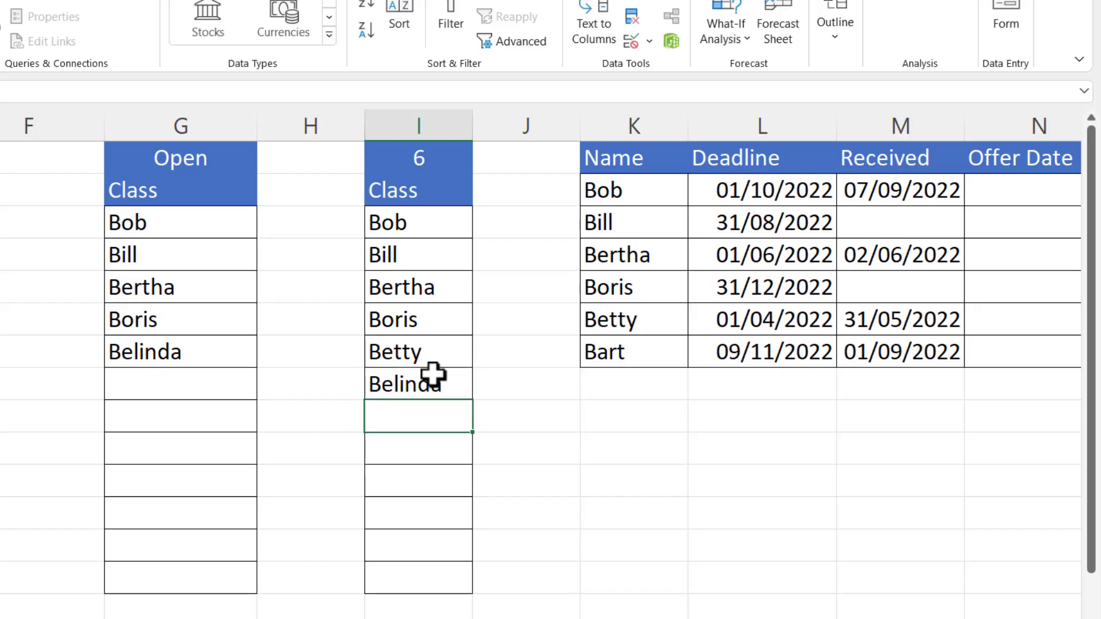
Try to add a further student's name in I9 beyond the class limit of 6, and cancel the entry.
type("Bart")
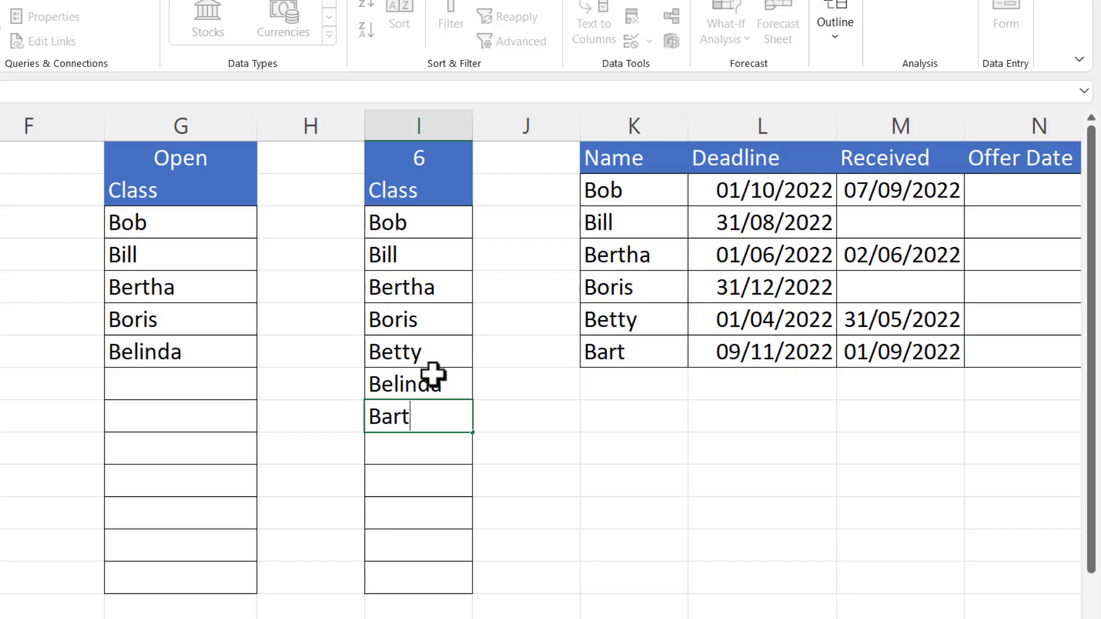
key("Return")
left_click(368, 377)
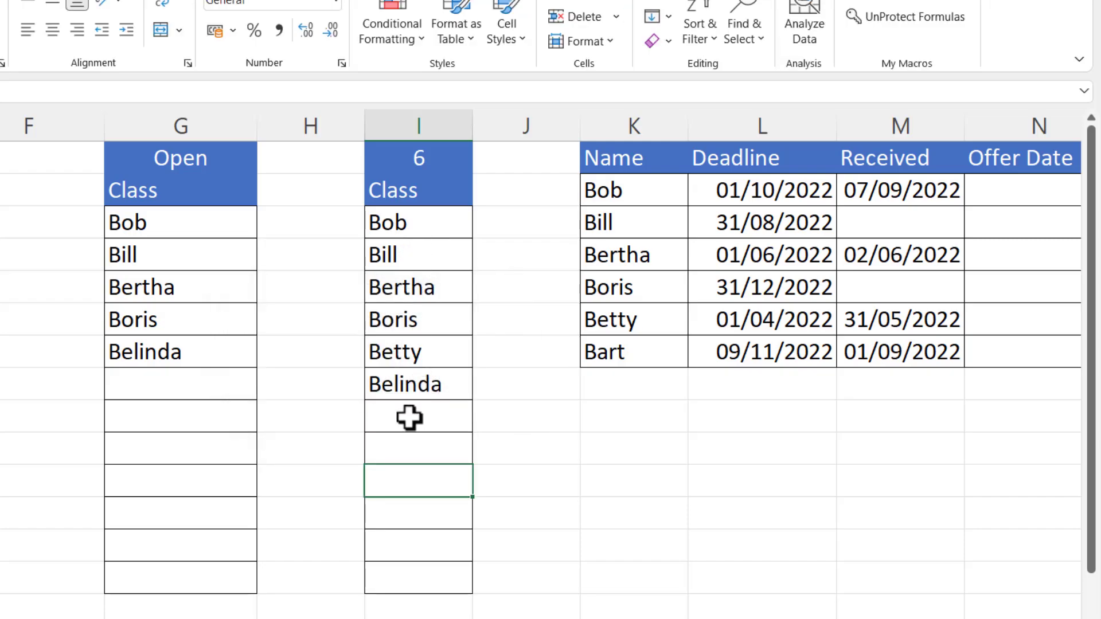
Start a formula-based conditional formatting rule for the second class list, I3:I14.
left_click_drag(396, 418, 398, 577)
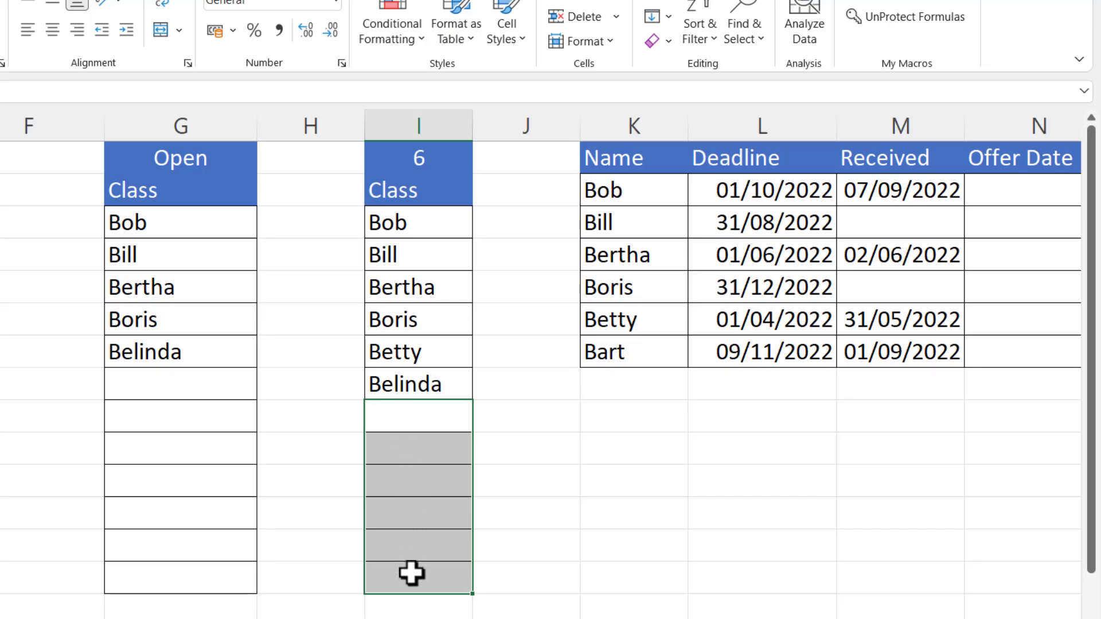
left_click_drag(420, 228, 411, 575)
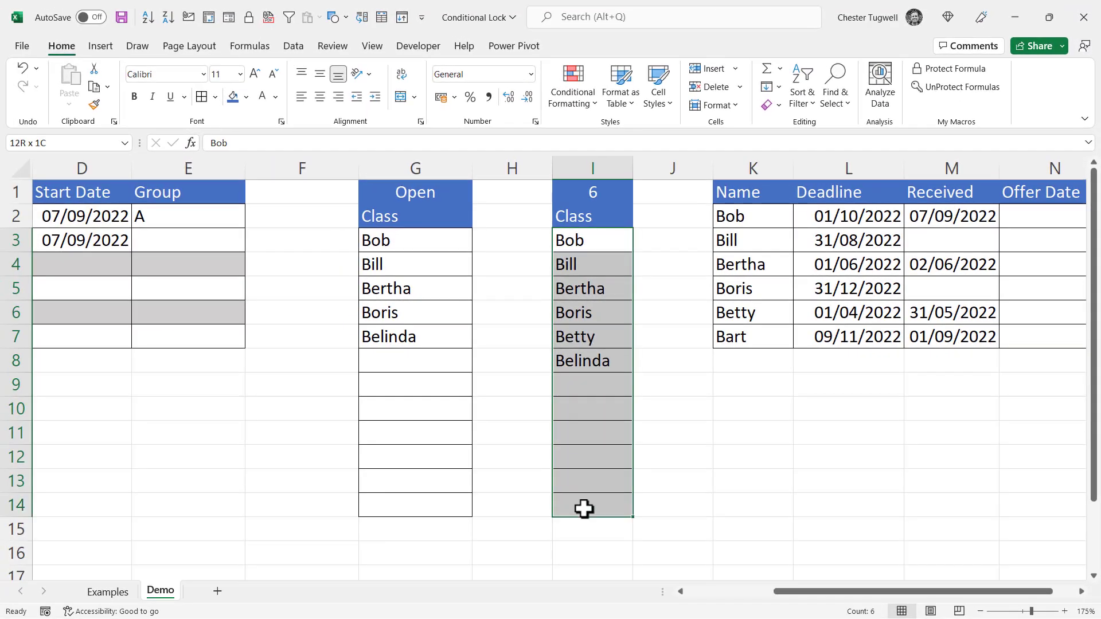
left_click_drag(583, 509, 583, 508)
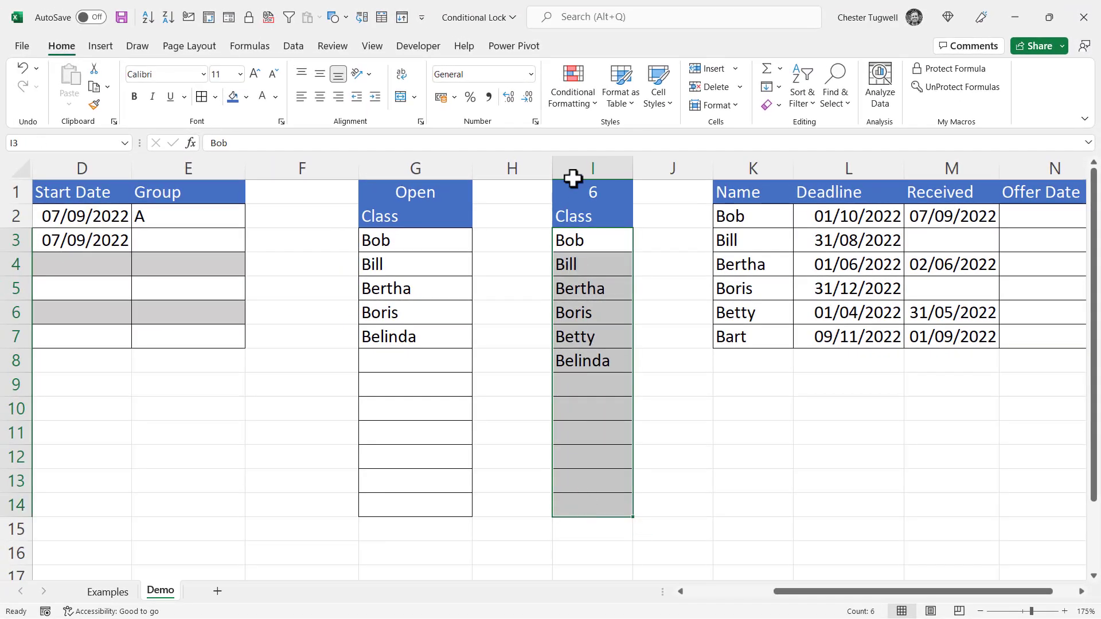
left_click(585, 99)
left_click(593, 301)
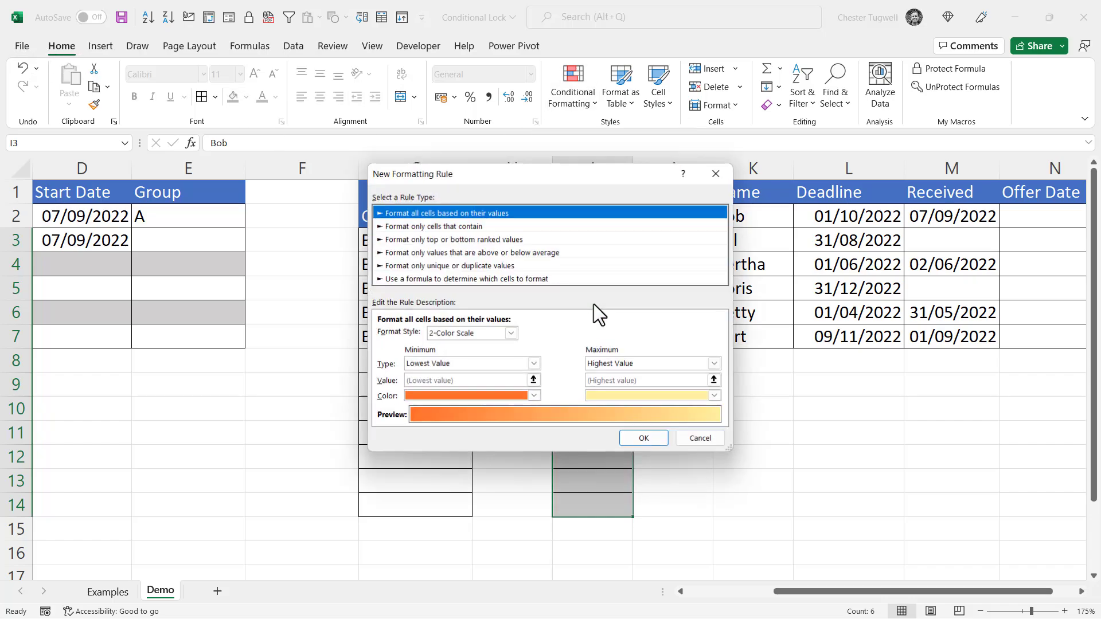
left_click(425, 279)
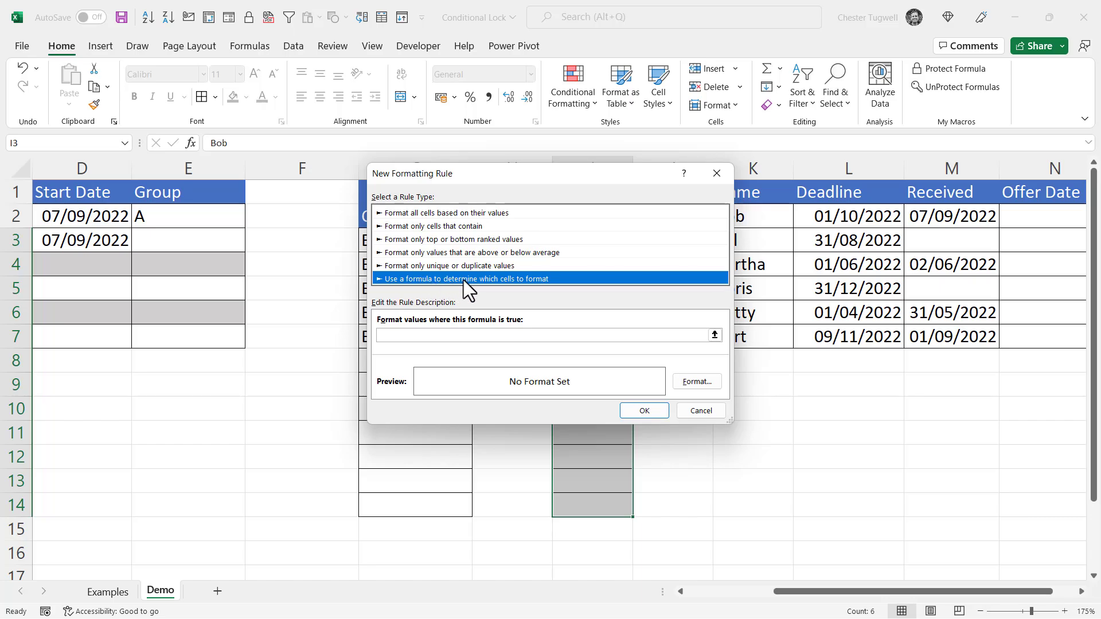
Enter the conditional formatting formula =ROWS($I$3:I3)>$I$1, using an expanding range to flag rows beyond the class limit.
left_click_drag(537, 176, 845, 156)
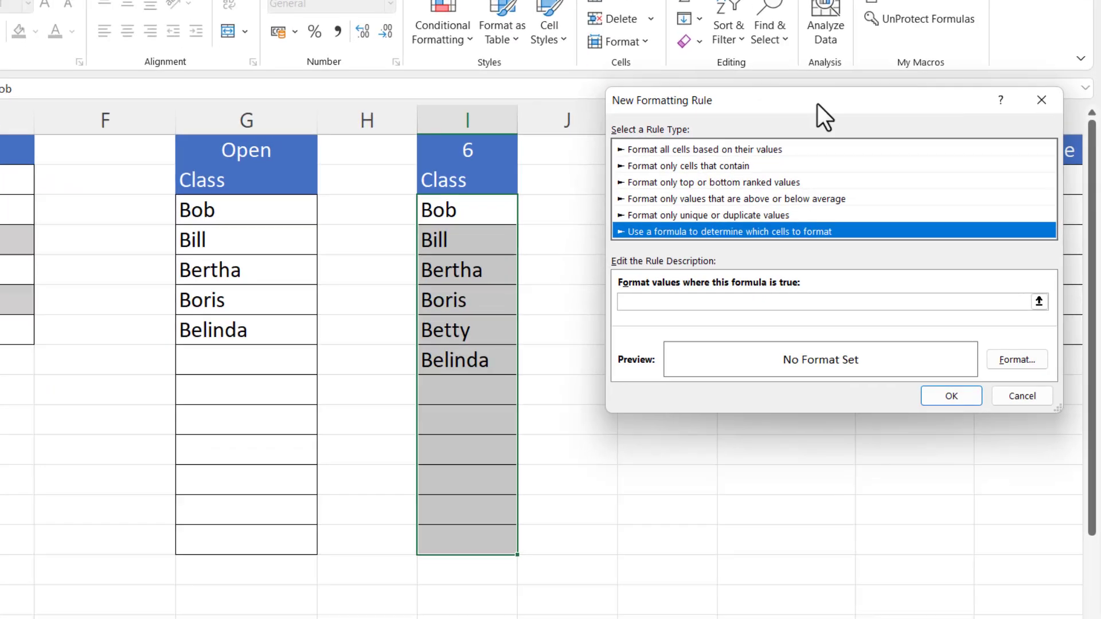
left_click(505, 286)
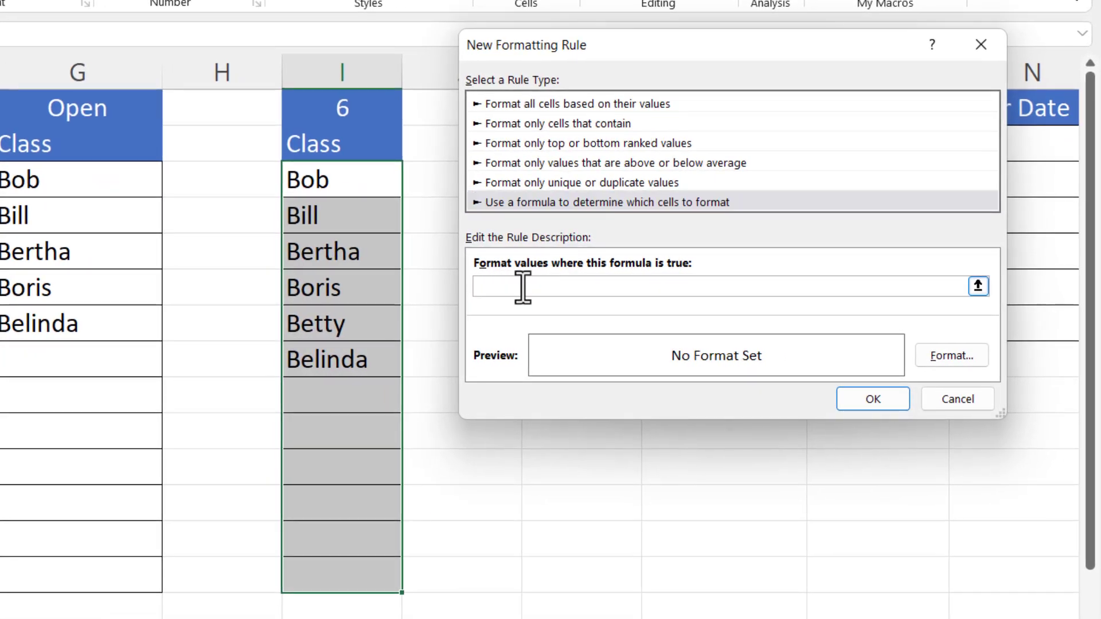
type("=")
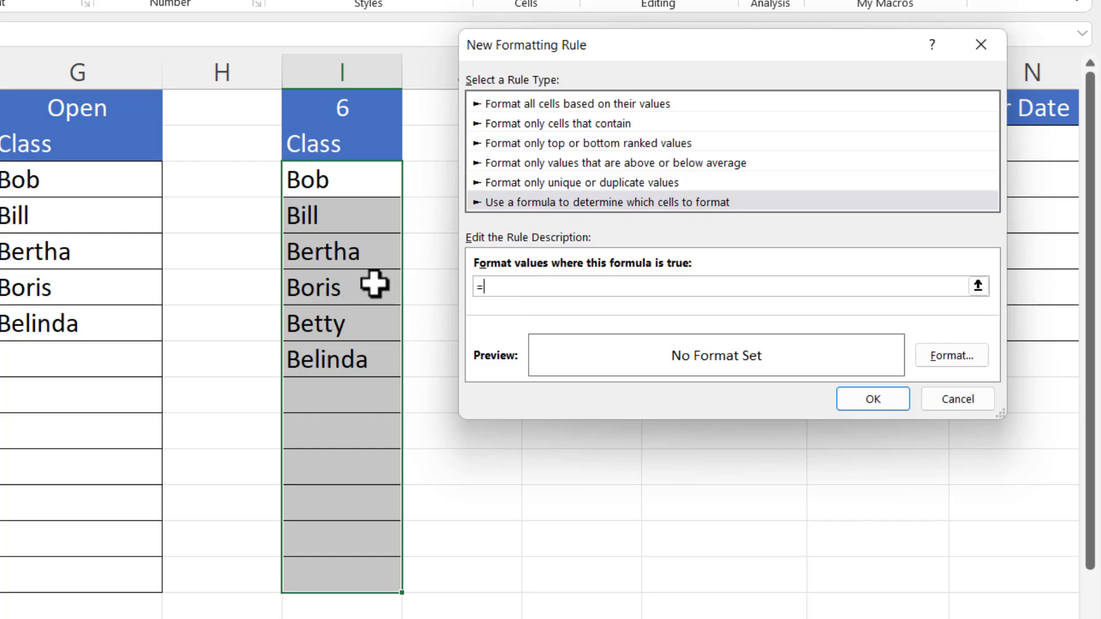
type("ROWS(")
left_click(343, 179)
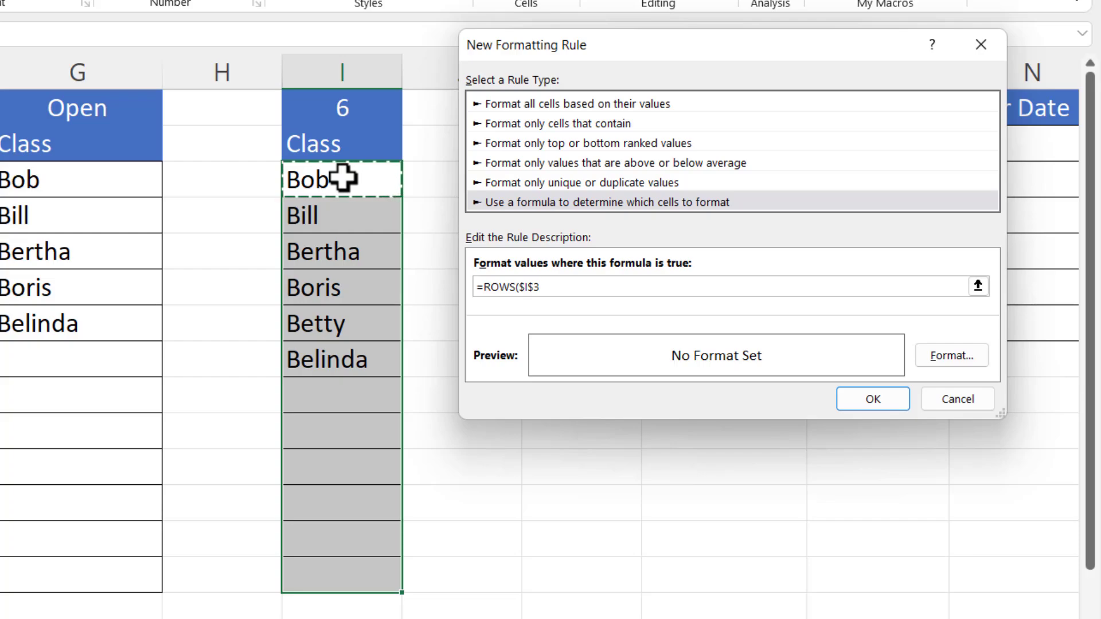
type(":")
left_click(342, 179)
left_click_drag(519, 287, 565, 287)
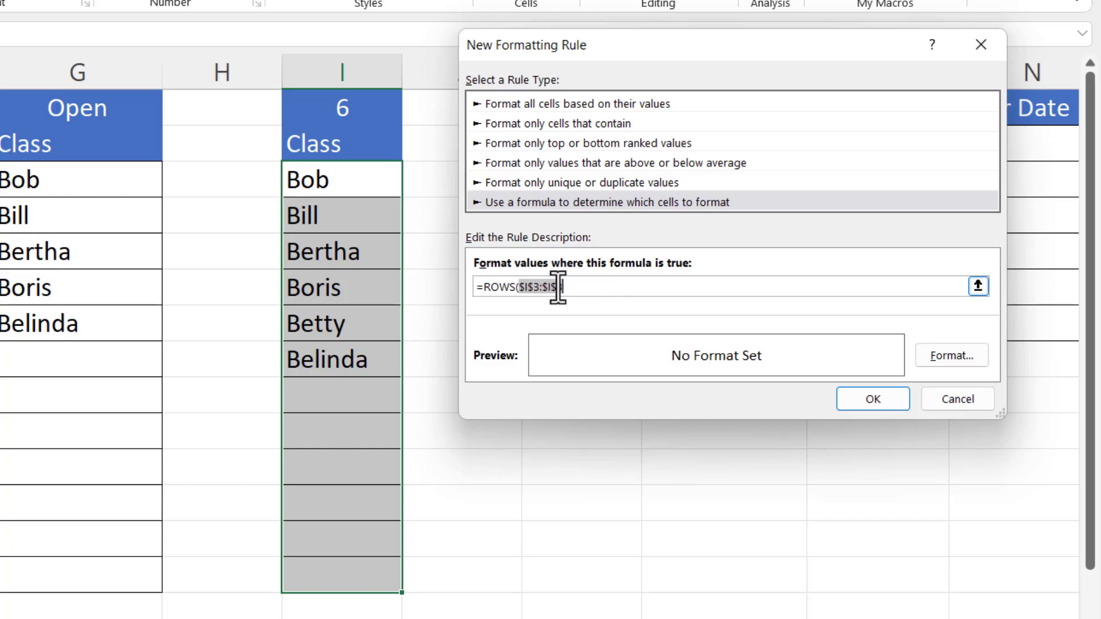
left_click(559, 287)
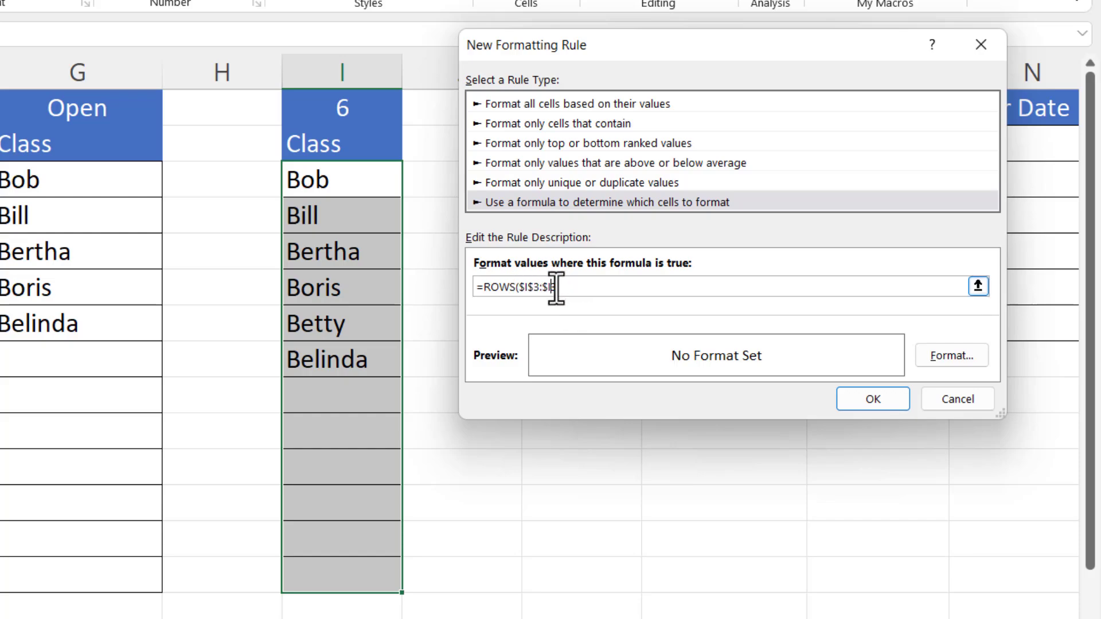
key("BackSpace")
key("F4")
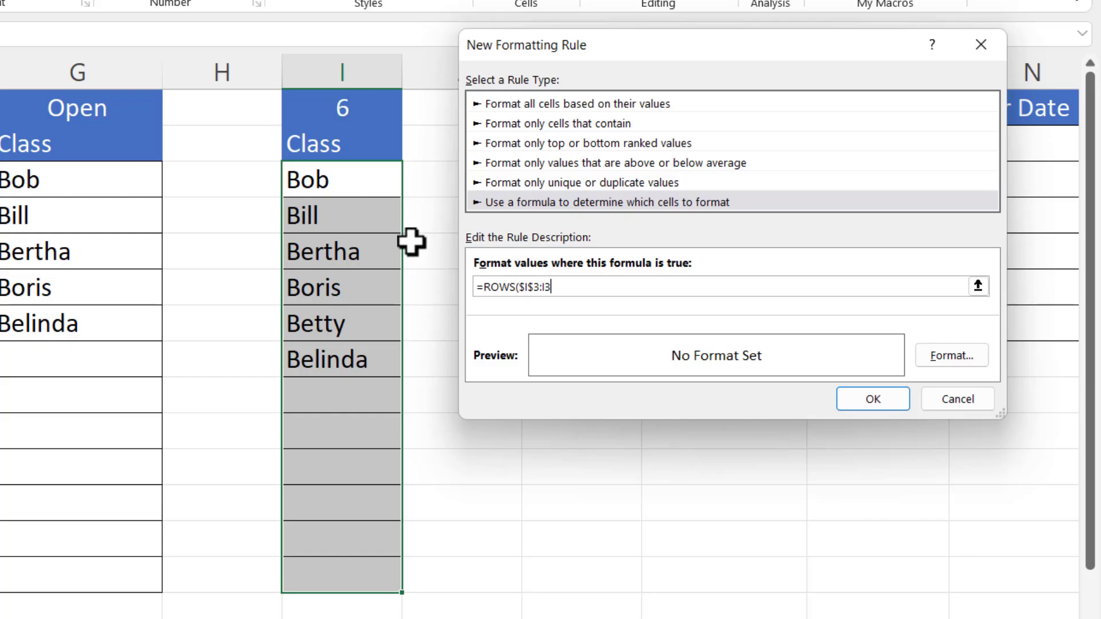
type(")>")
left_click(346, 105)
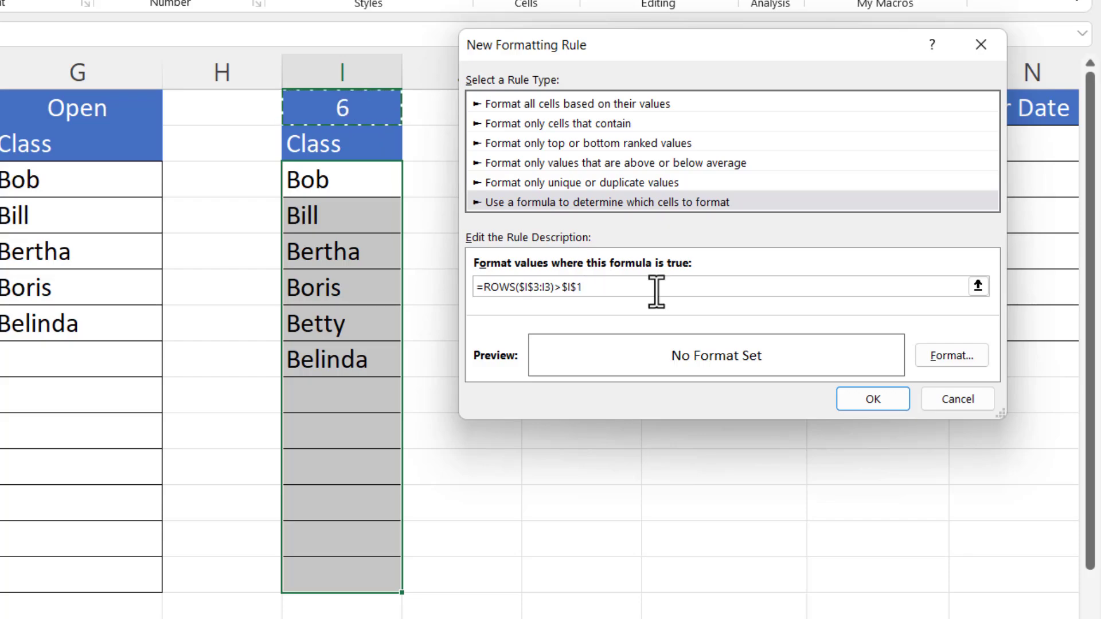
Give the rule a light gray background fill and apply it to I3:I14.
left_click(952, 355)
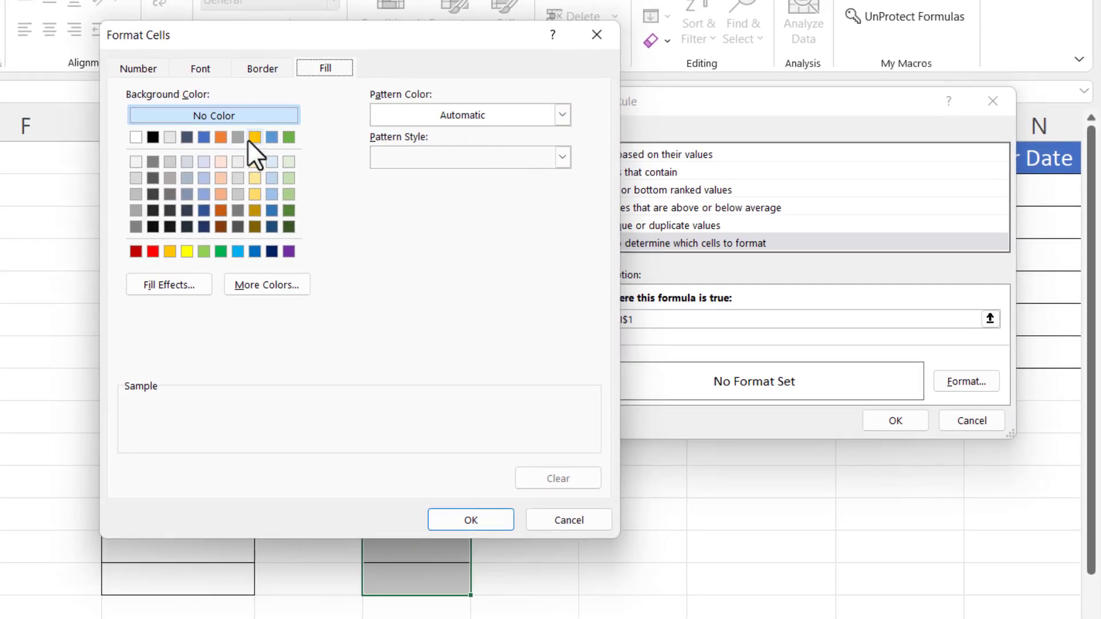
left_click(171, 164)
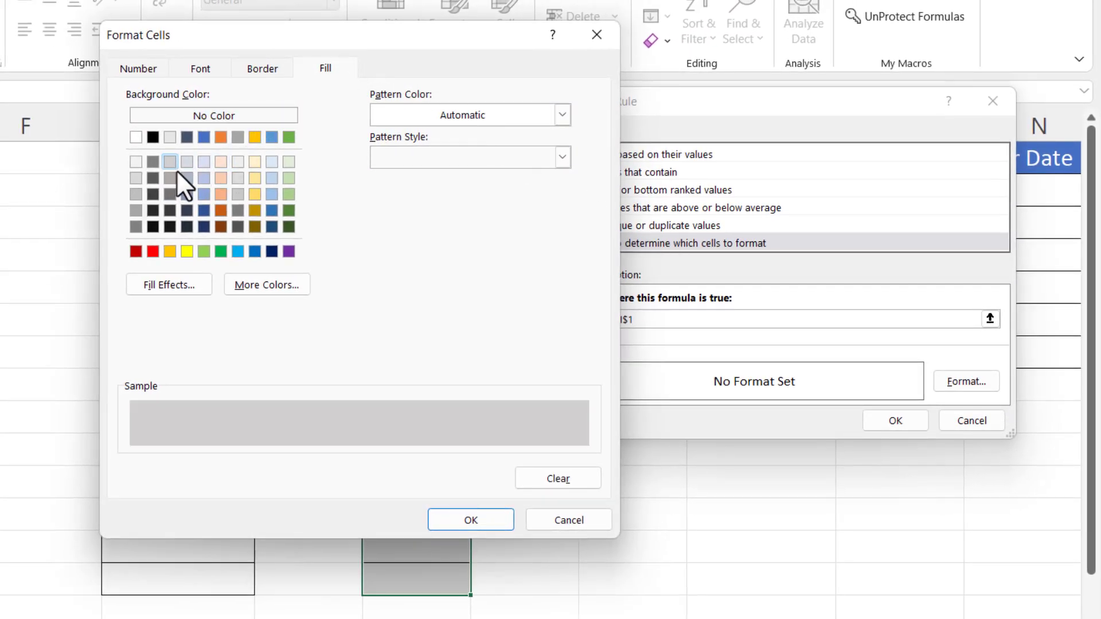
left_click(474, 523)
left_click(917, 419)
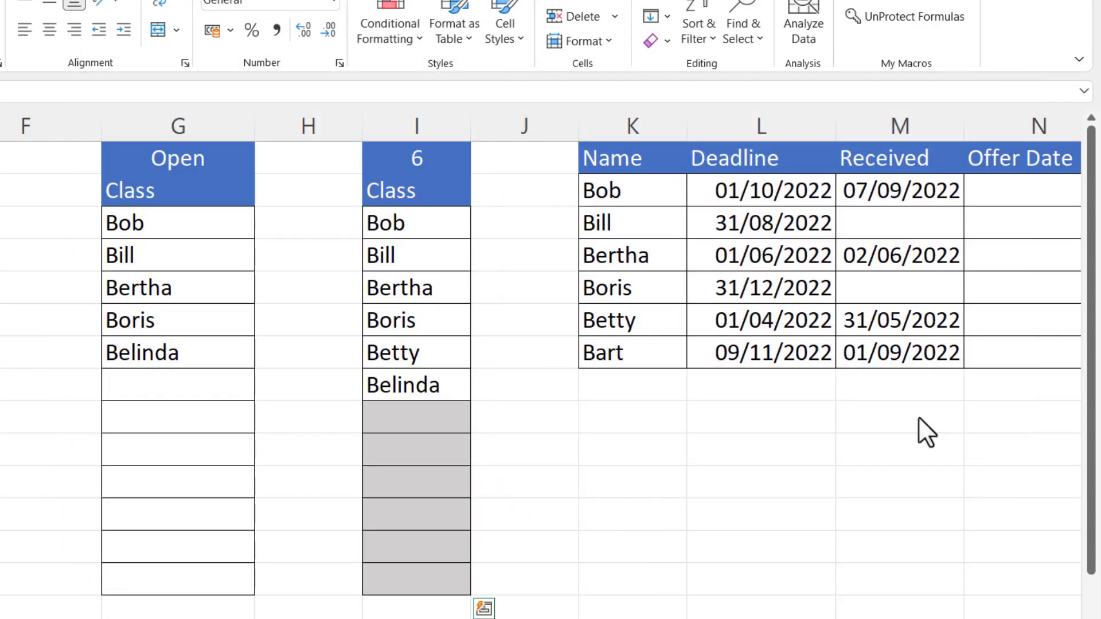
Change the class limit in I1 to 7 to test the gray-out formatting.
left_click(434, 158)
type("7")
key("Return")
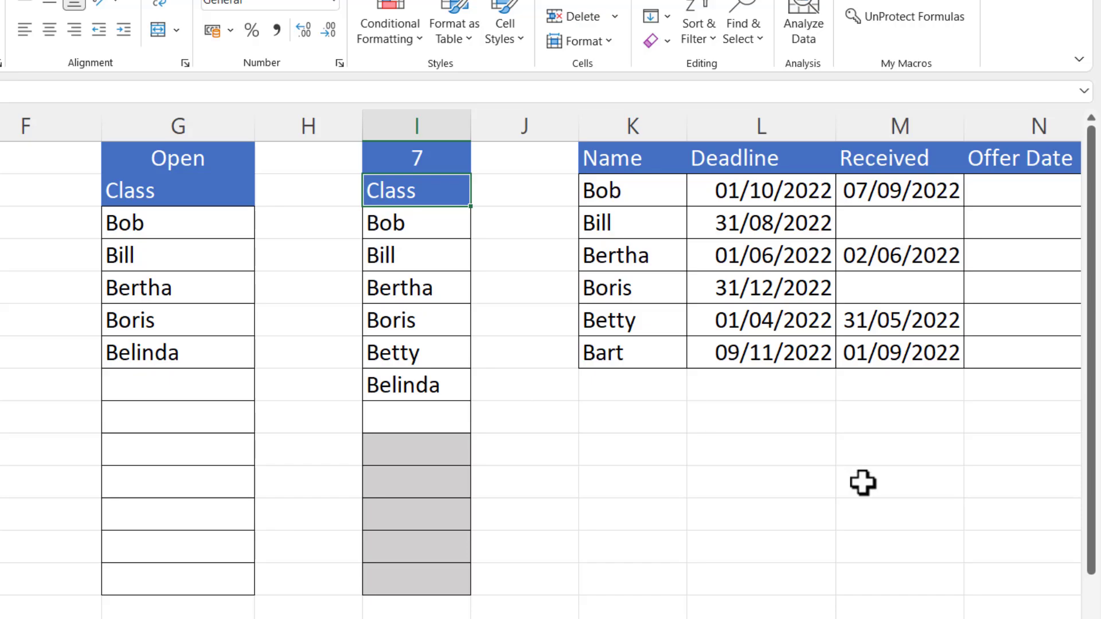
Start a data validation rule of type Custom for the Offer Date cells N2:N7.
scroll(551, 367, "right", 6)
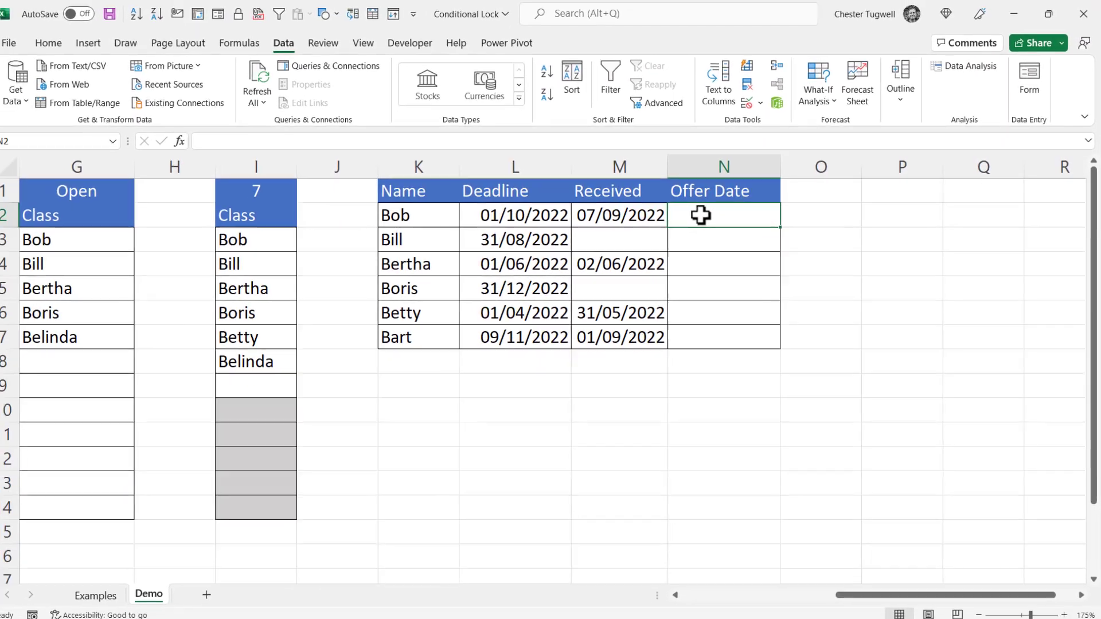
left_click_drag(562, 187, 573, 354)
left_click_drag(708, 337, 707, 336)
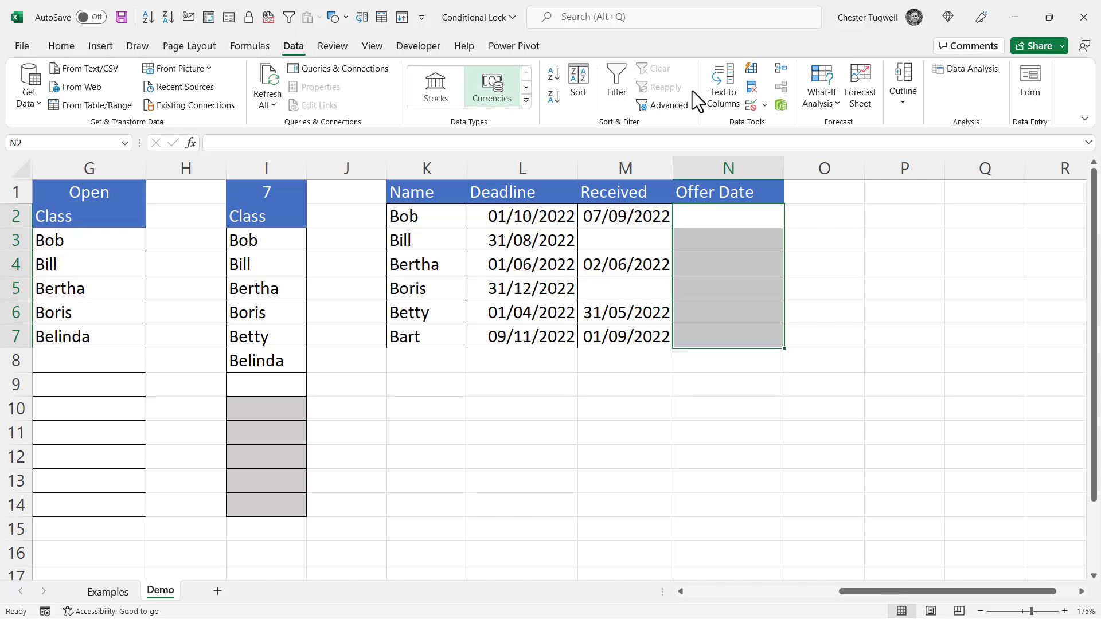
left_click(753, 106)
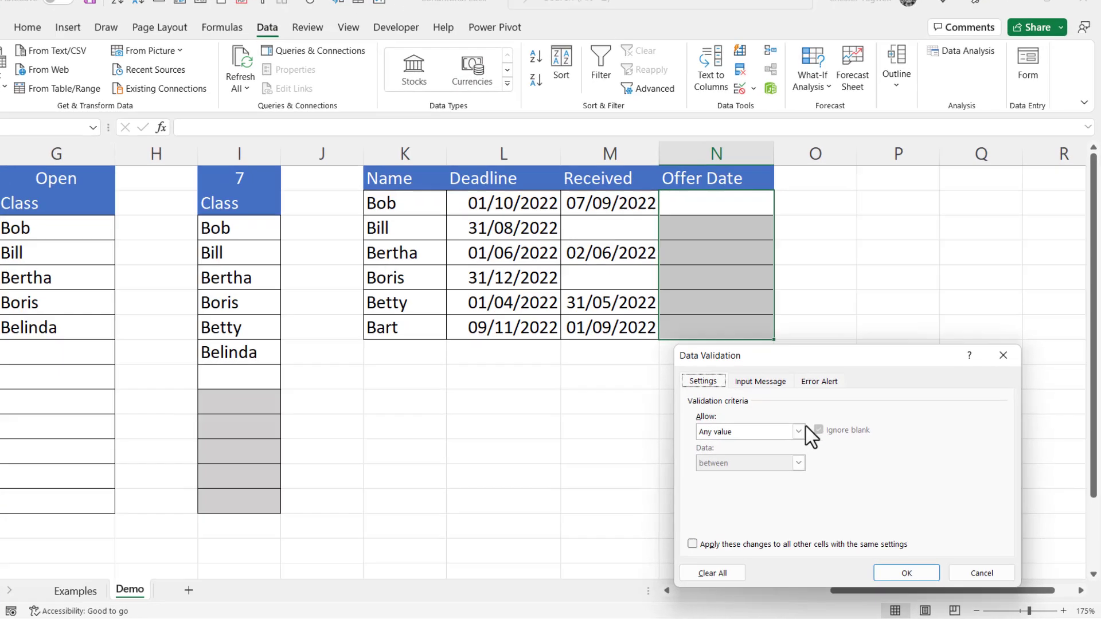
left_click(811, 430)
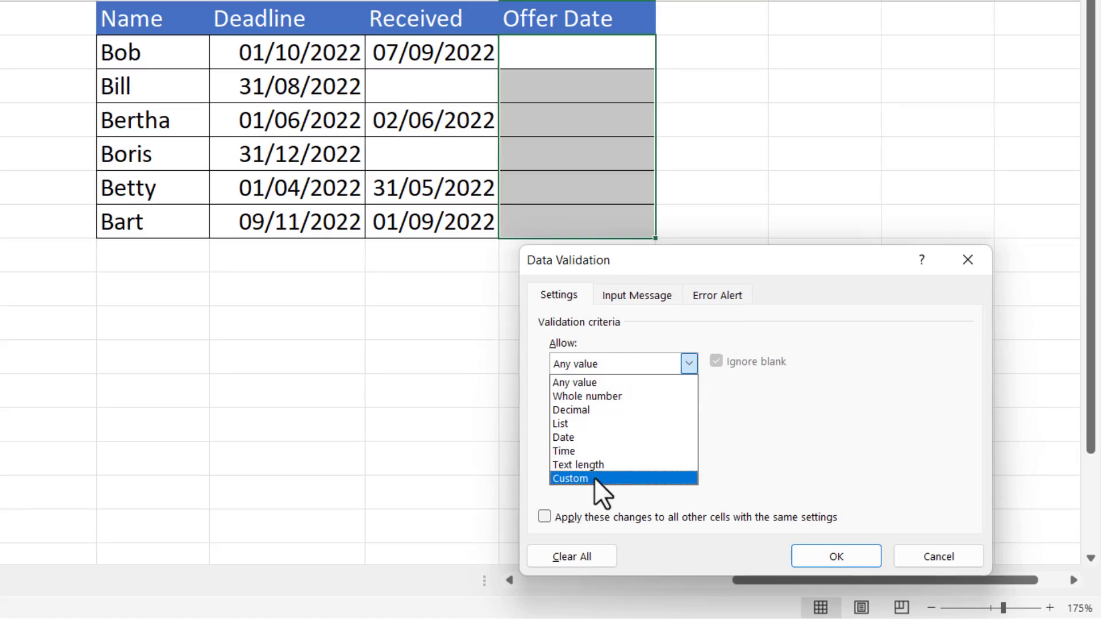
left_click(597, 485)
Enter the validation formula =AND(M2<>"",M2<=L2) for the Offer Date cells and turn off Ignore blank.
left_click(583, 445)
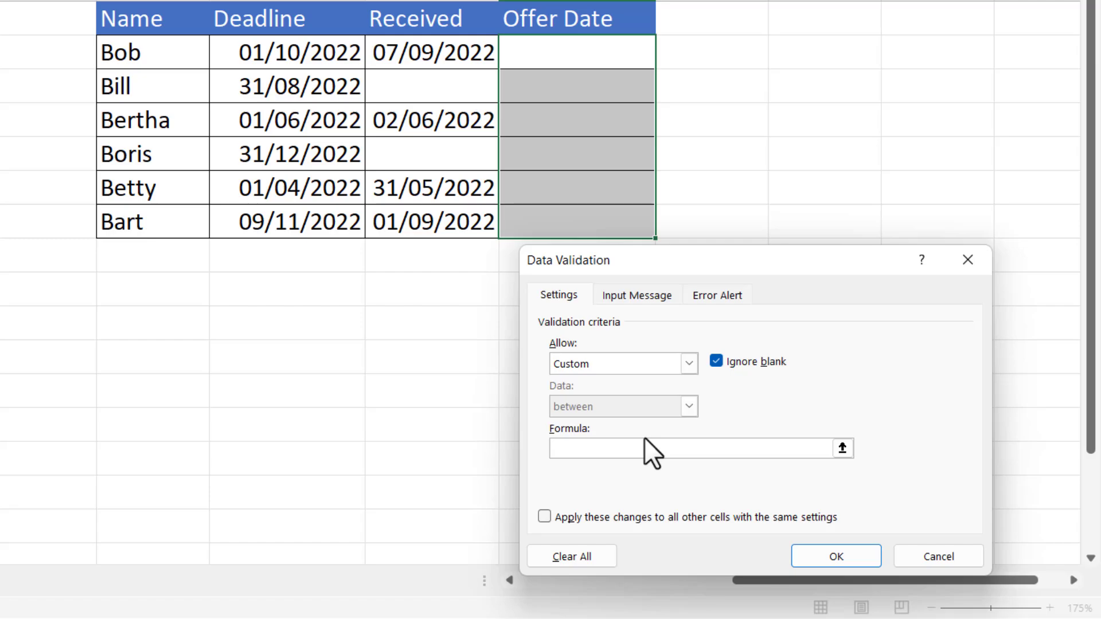
type("=AND(")
left_click(422, 55)
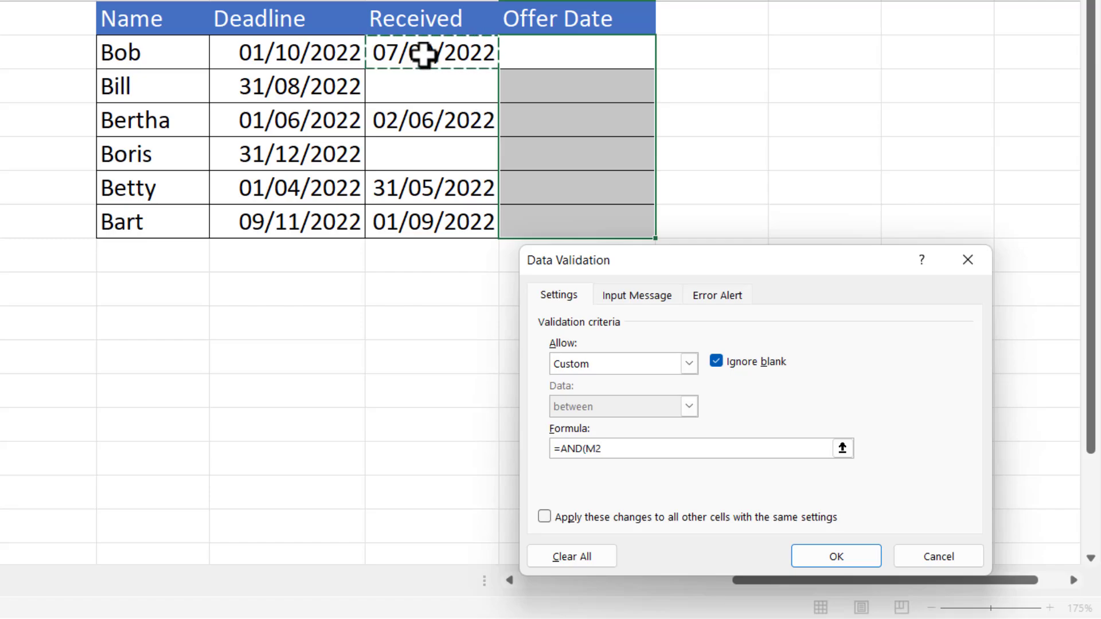
type("<>")
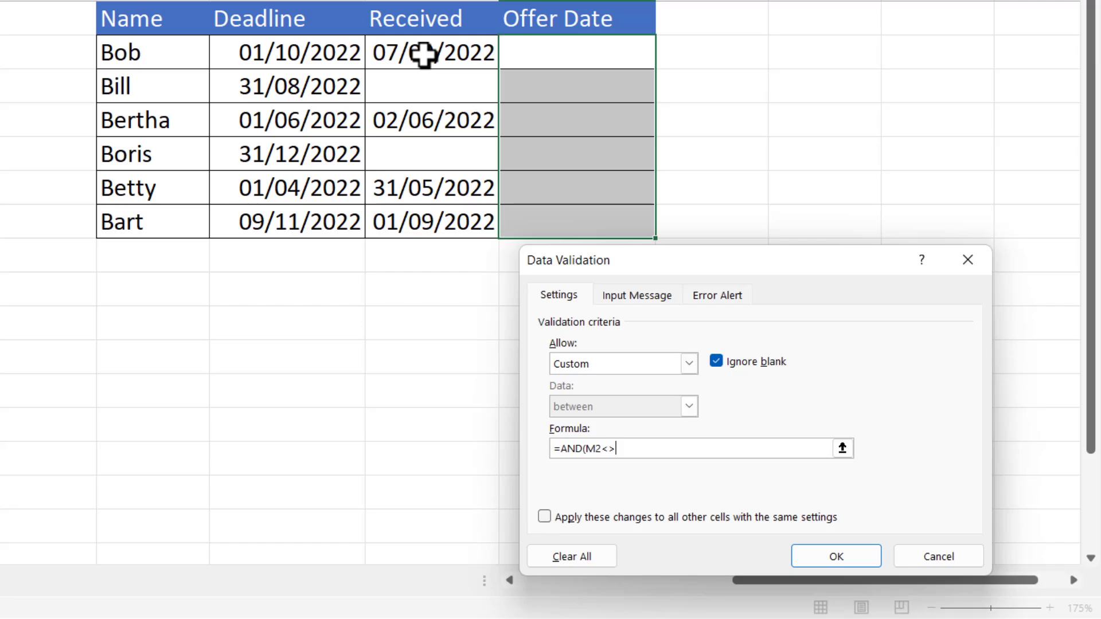
type("\"\",")
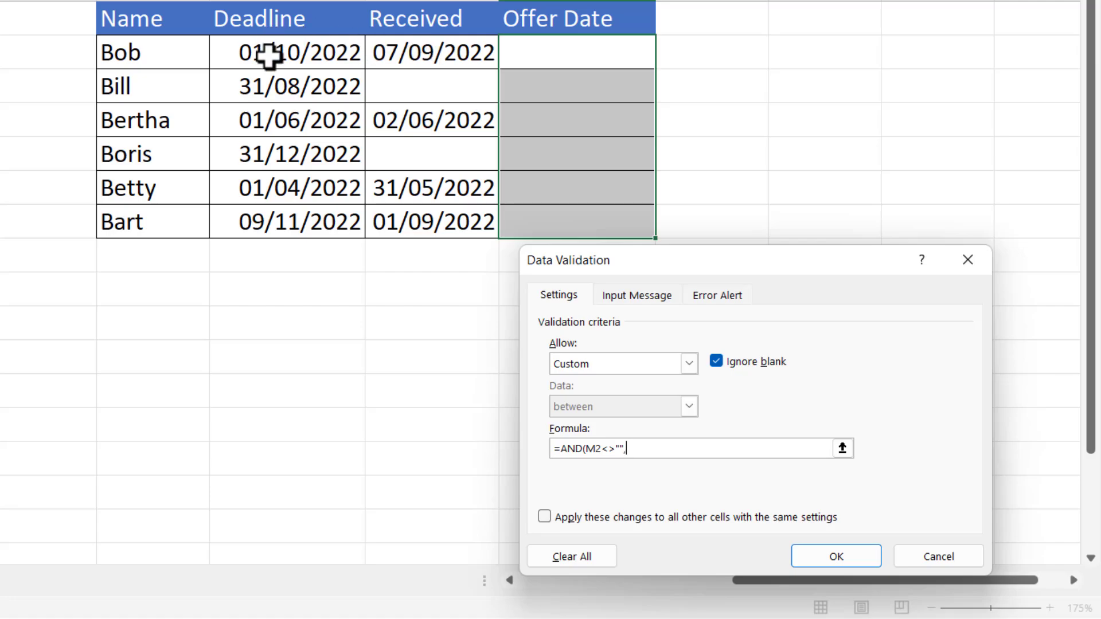
left_click(445, 55)
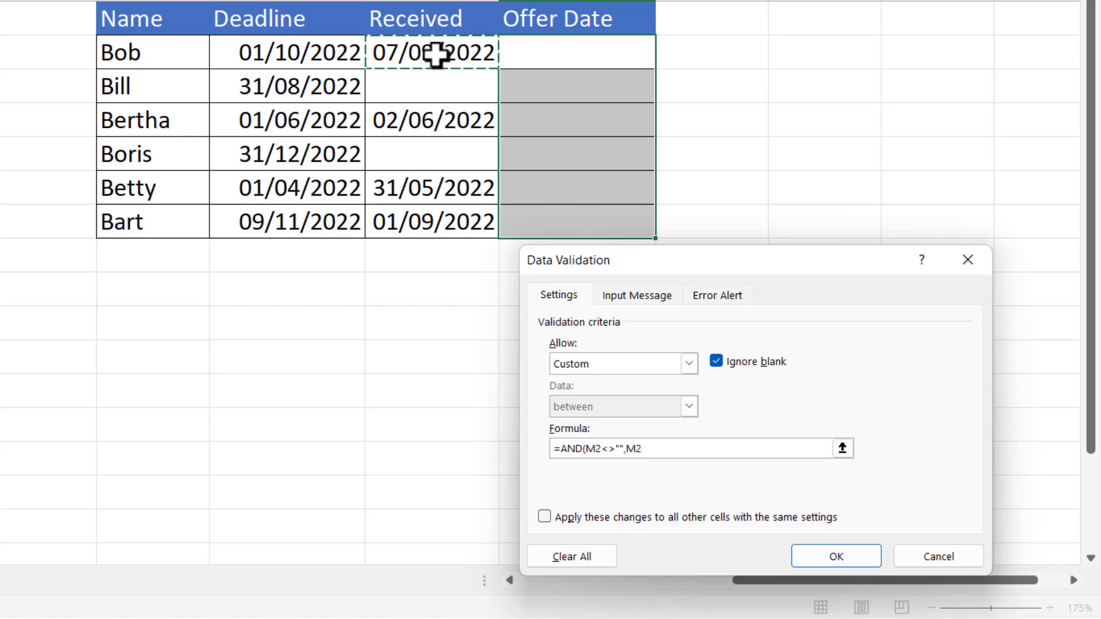
type("<=")
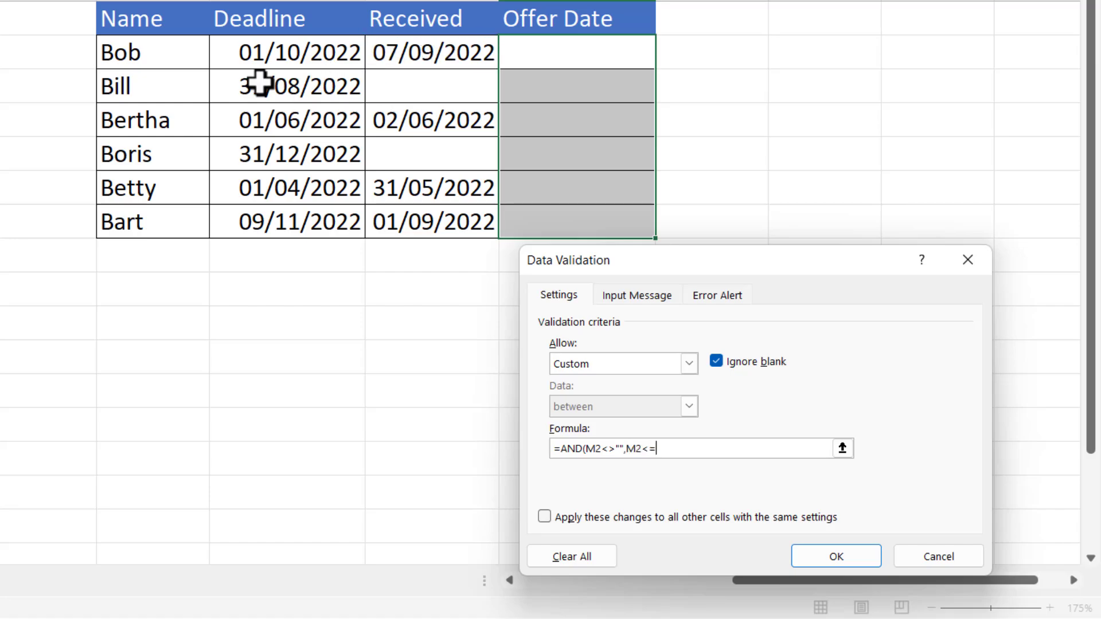
left_click(281, 47)
type(")")
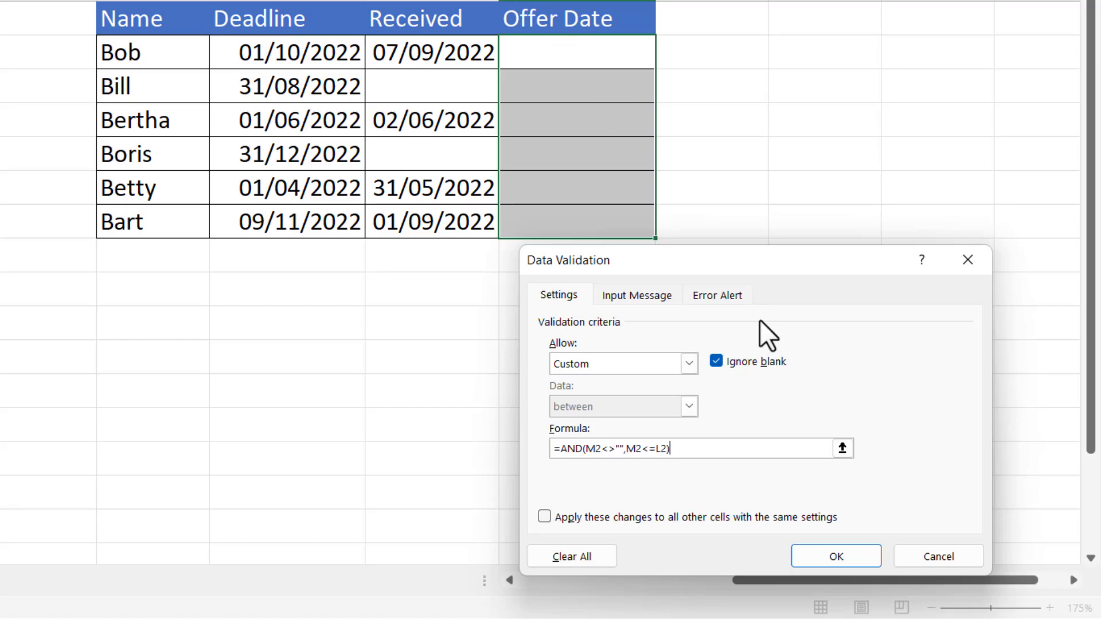
left_click(716, 361)
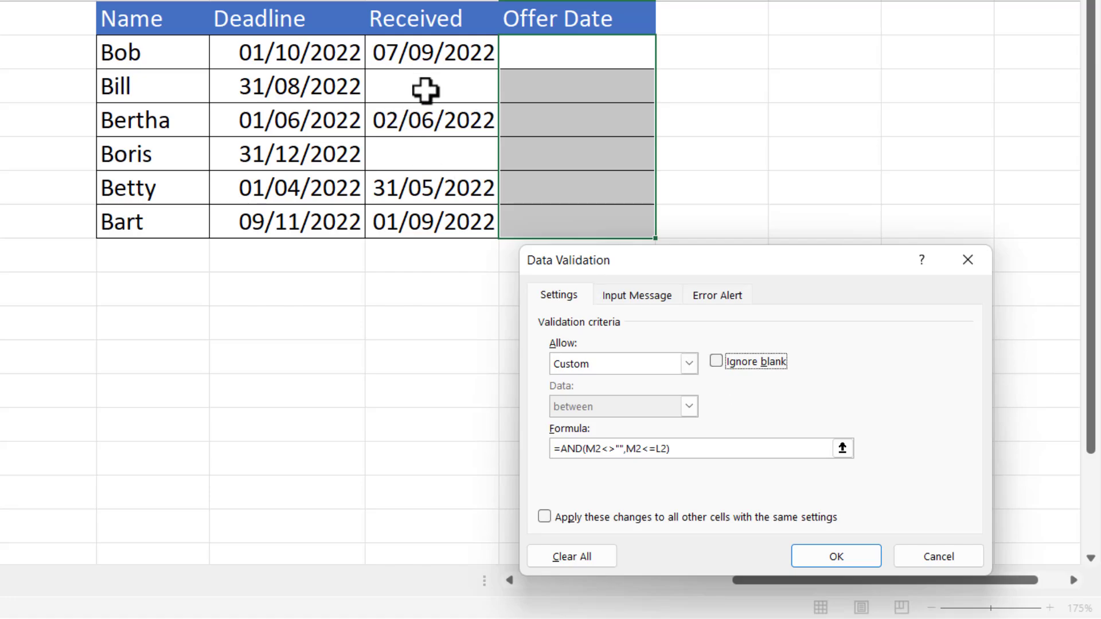
Use a Stop error alert titled Offer Date with the message "Offer cannot be made" and apply the validation rule to N2:N7.
left_click(718, 295)
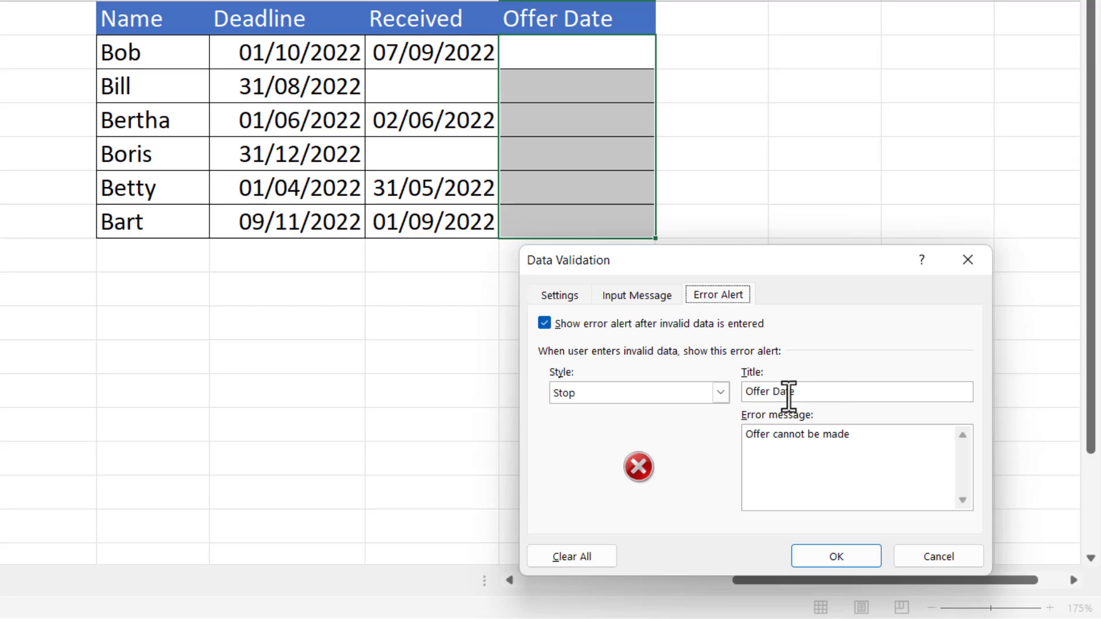
left_click(861, 557)
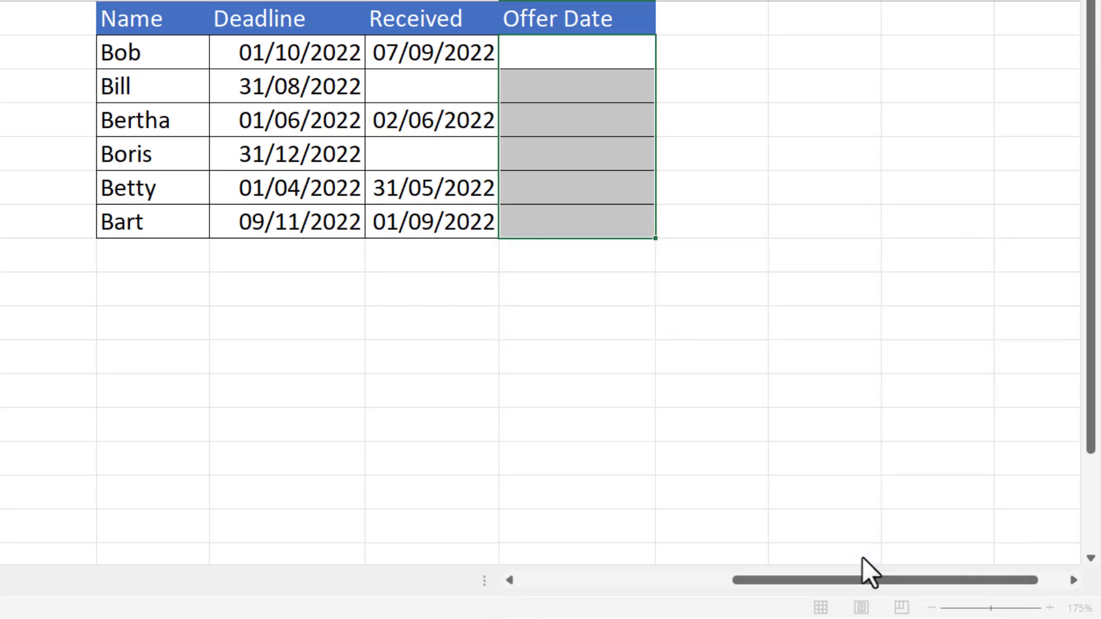
Enter 07/09/2022 as the offer date in N2 to test the validation rule.
left_click(542, 60)
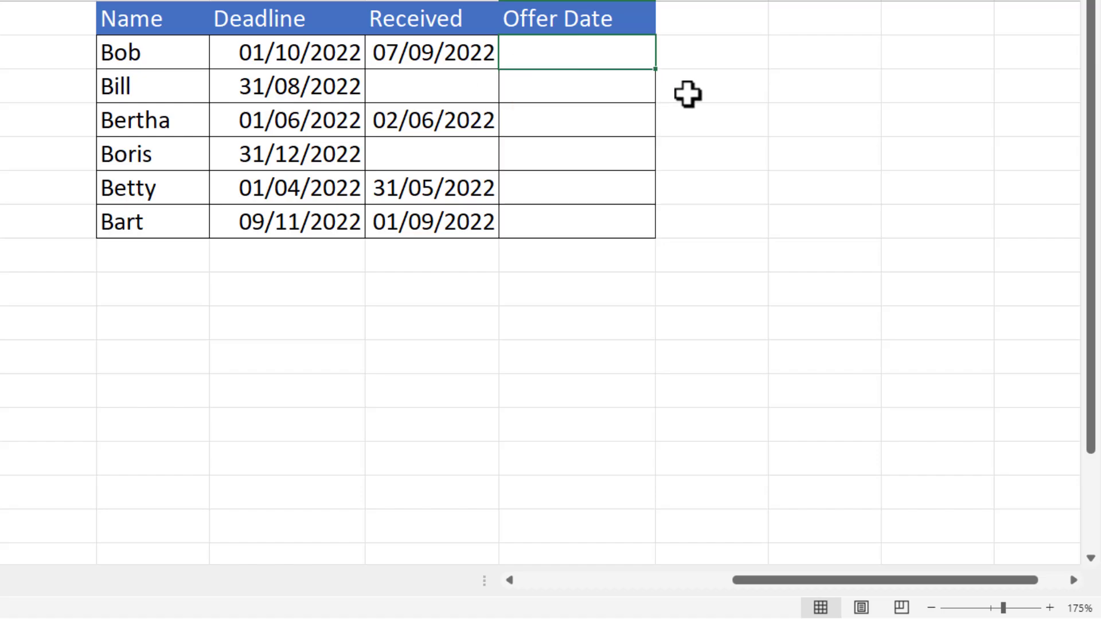
type("07/09/2022")
key("Return")
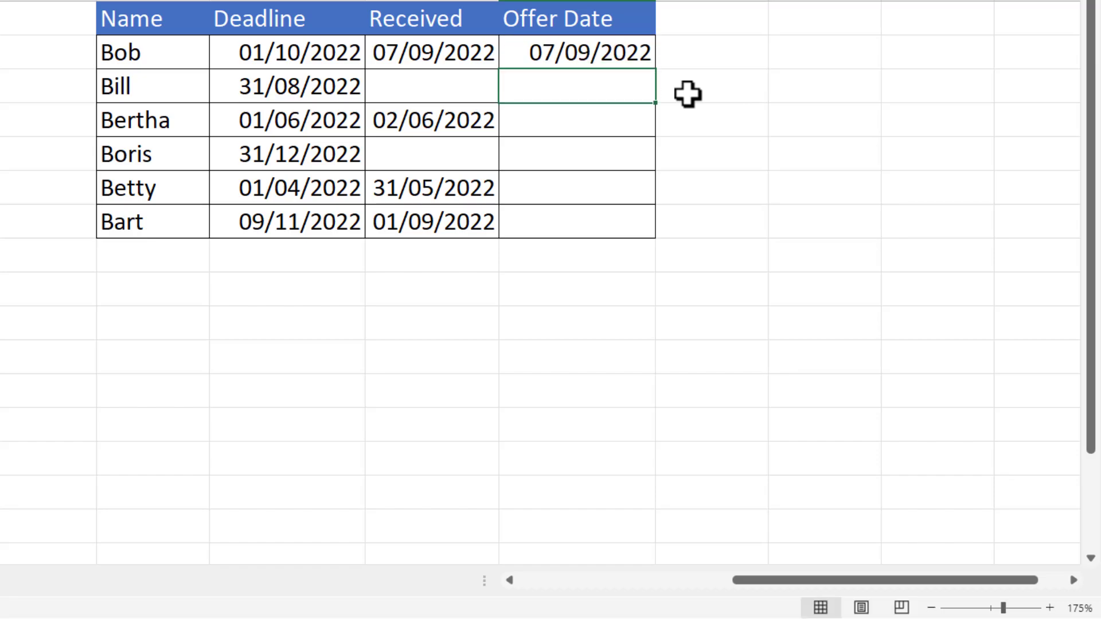
Try to enter 07/09/2022 as the offer date in N3, where Received is blank, and cancel the entry.
type("07/09/2022")
key("Return")
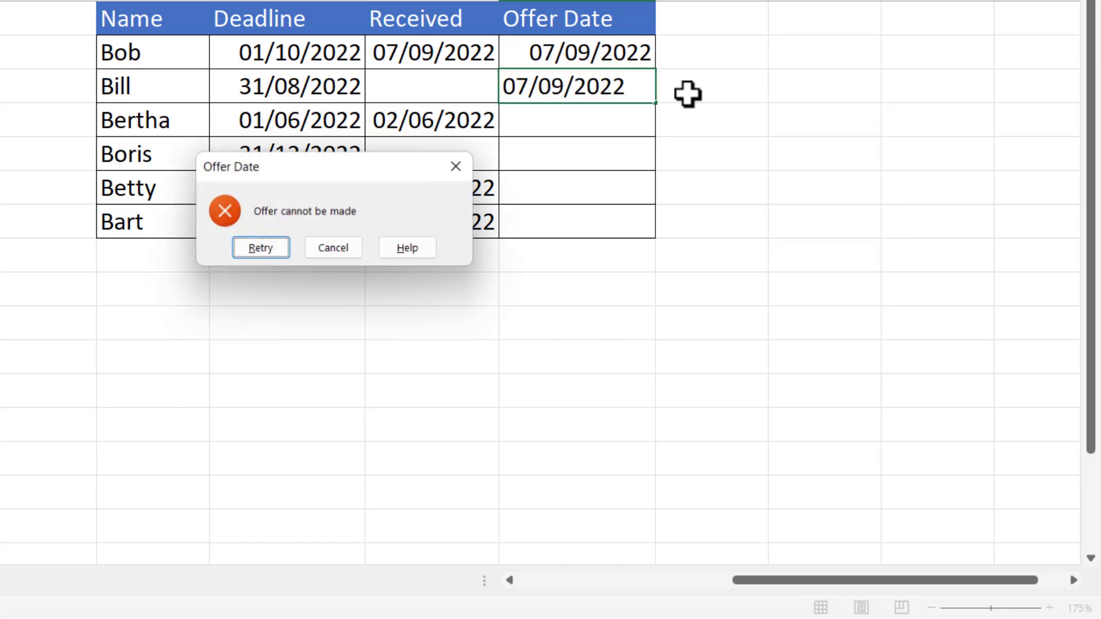
left_click(348, 250)
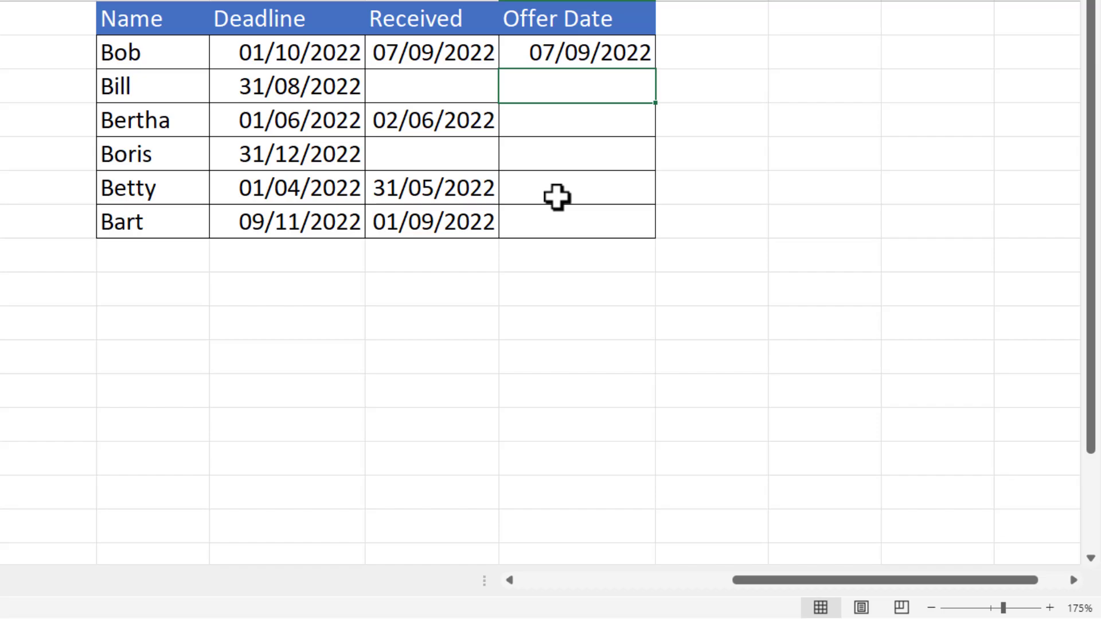
Copy the custom formula from the data validation rule of offer date cell N2 and close the rule's settings.
left_click(607, 54)
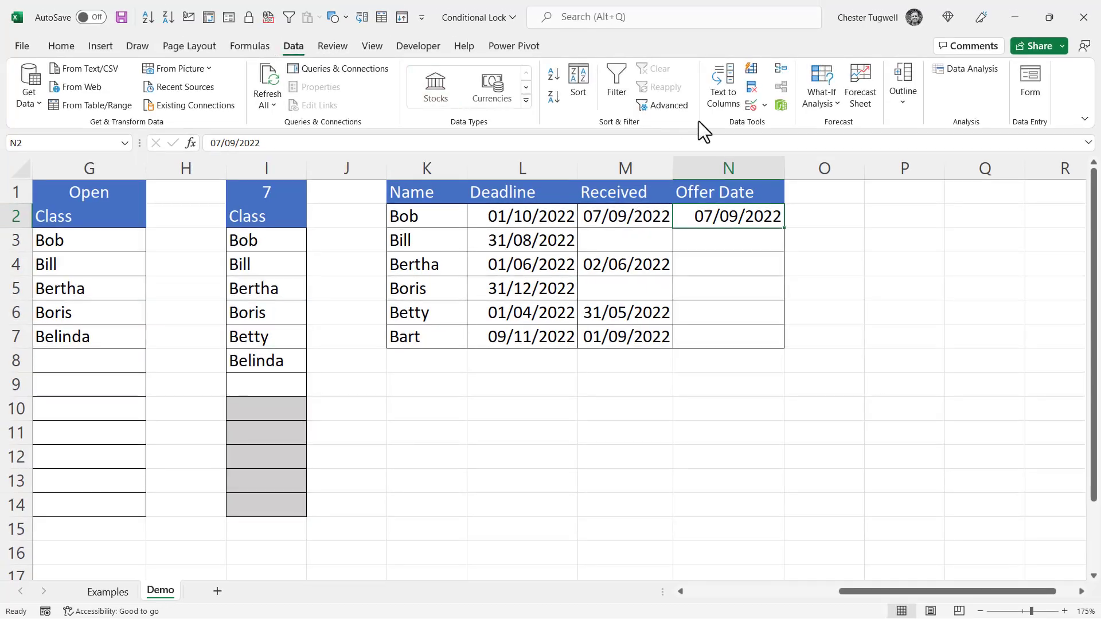
left_click(748, 106)
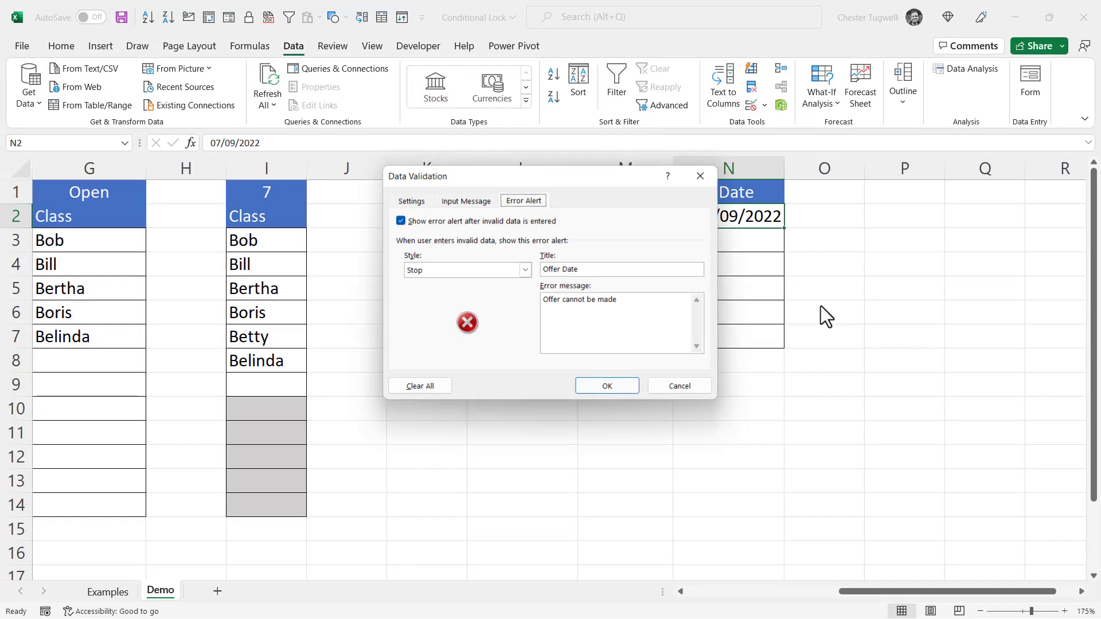
left_click(412, 200)
left_click_drag(504, 310, 366, 304)
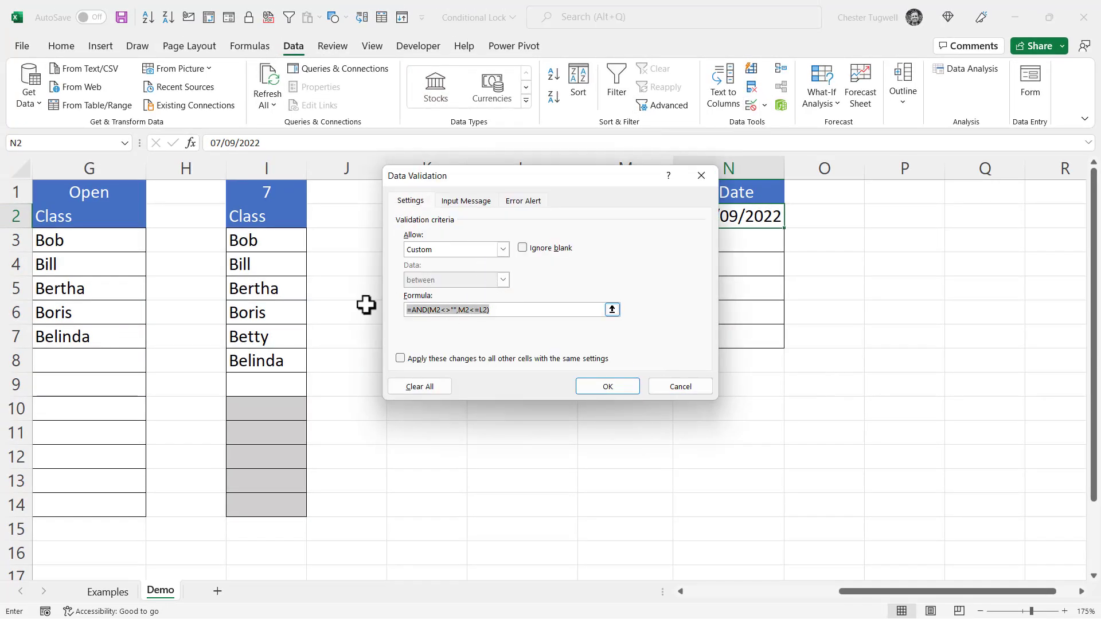
key("ctrl+c")
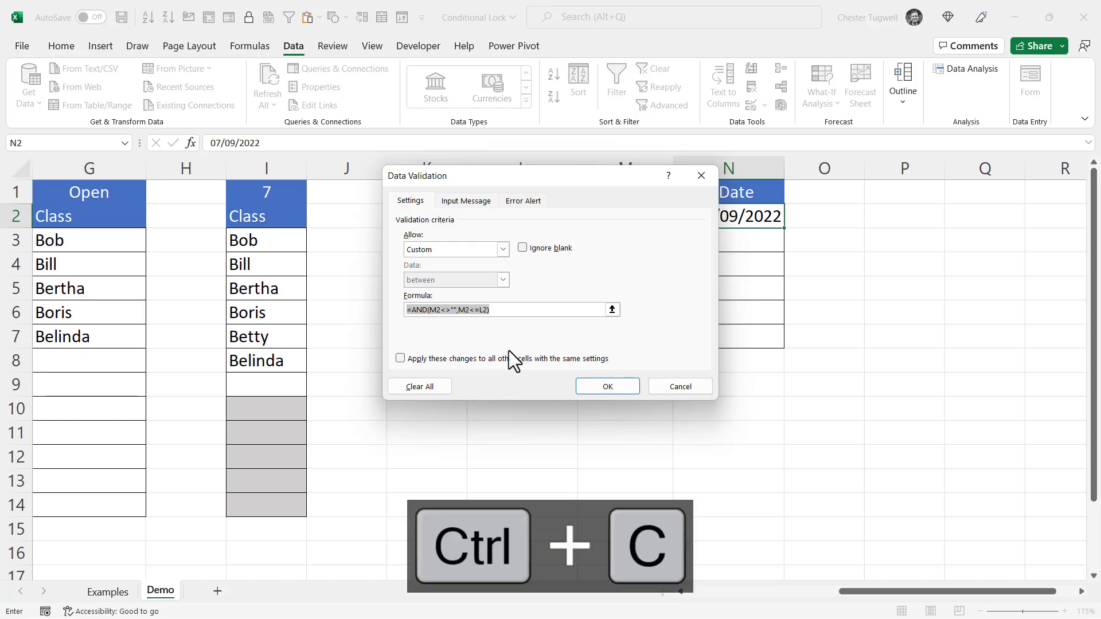
left_click(661, 387)
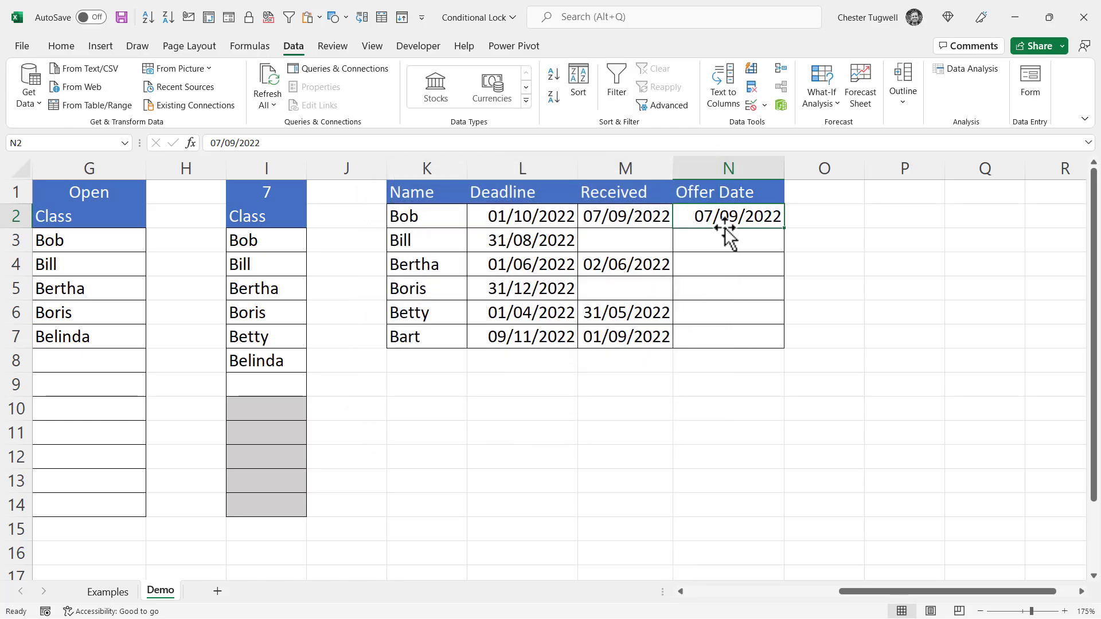
Start a formula-based conditional formatting rule for N2:N7 and paste the copied formula =AND(M2<>"",M2<=L2) into it.
left_click_drag(725, 239, 721, 338)
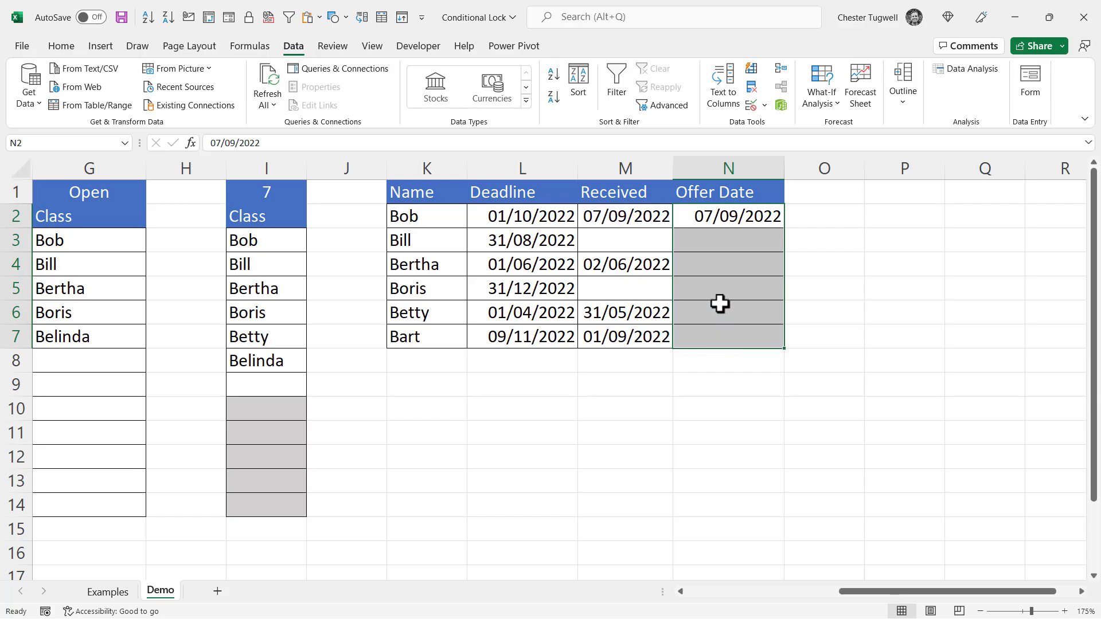
left_click(64, 47)
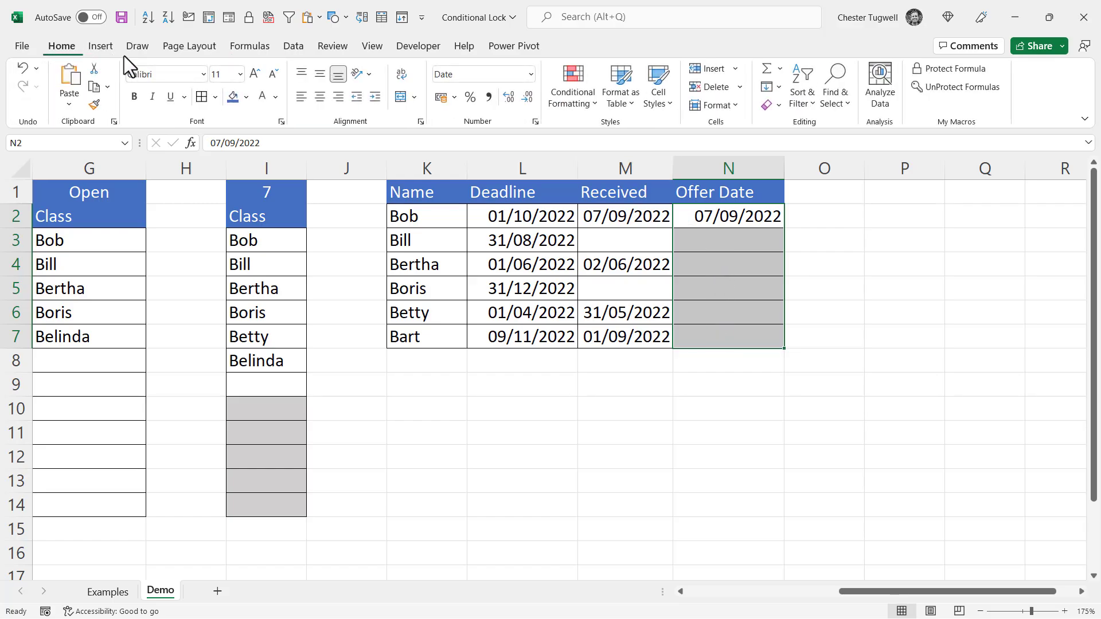
left_click(574, 90)
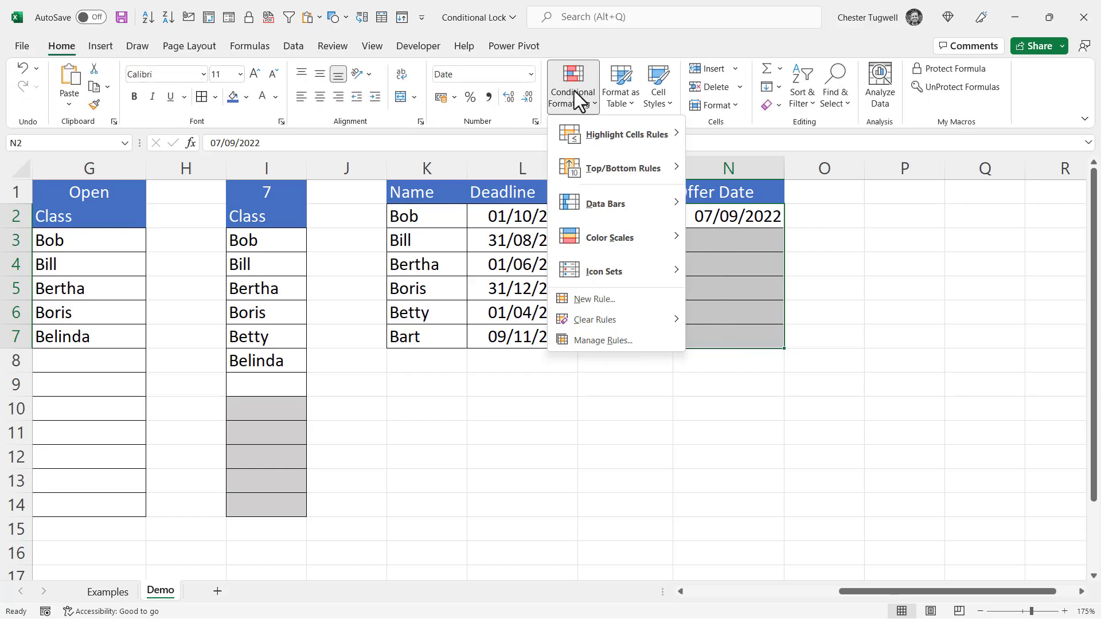
left_click(593, 299)
left_click(424, 282)
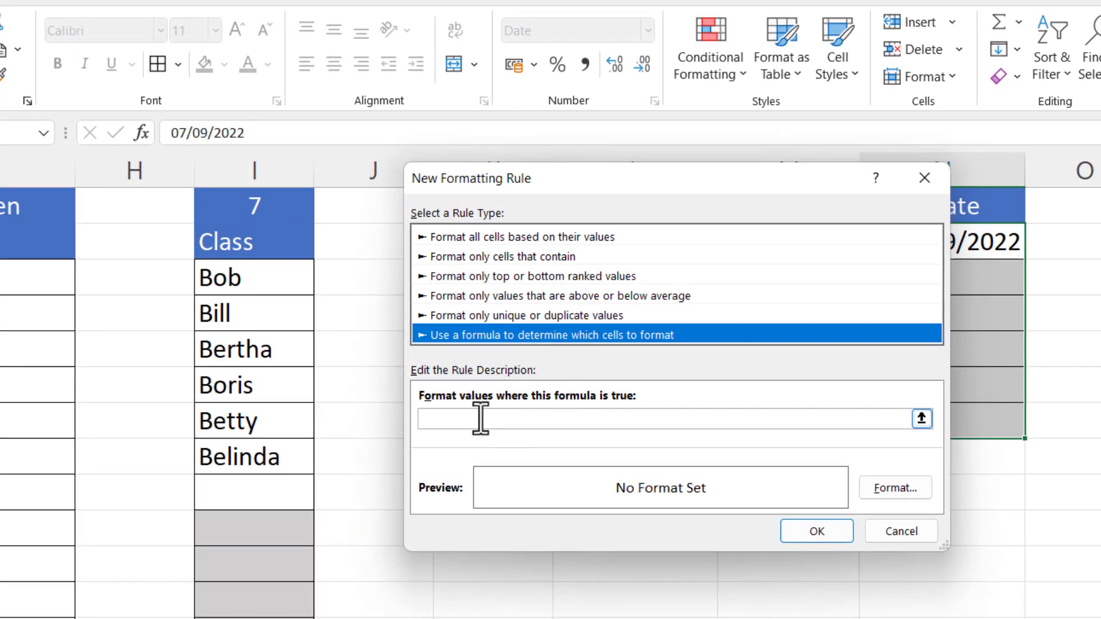
left_click(482, 419)
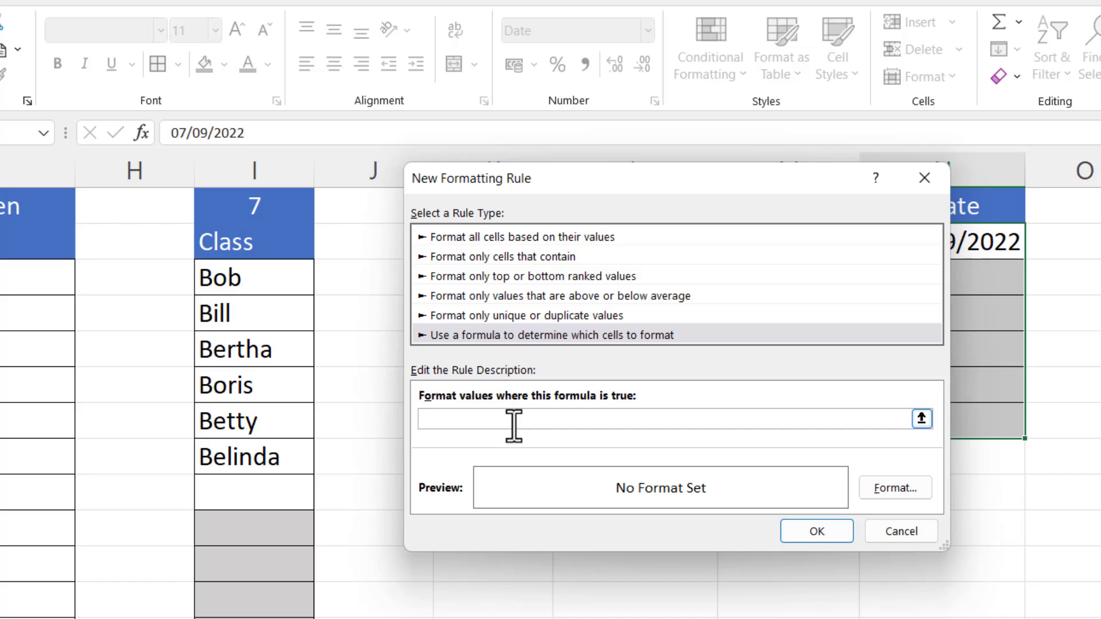
key("ctrl+v")
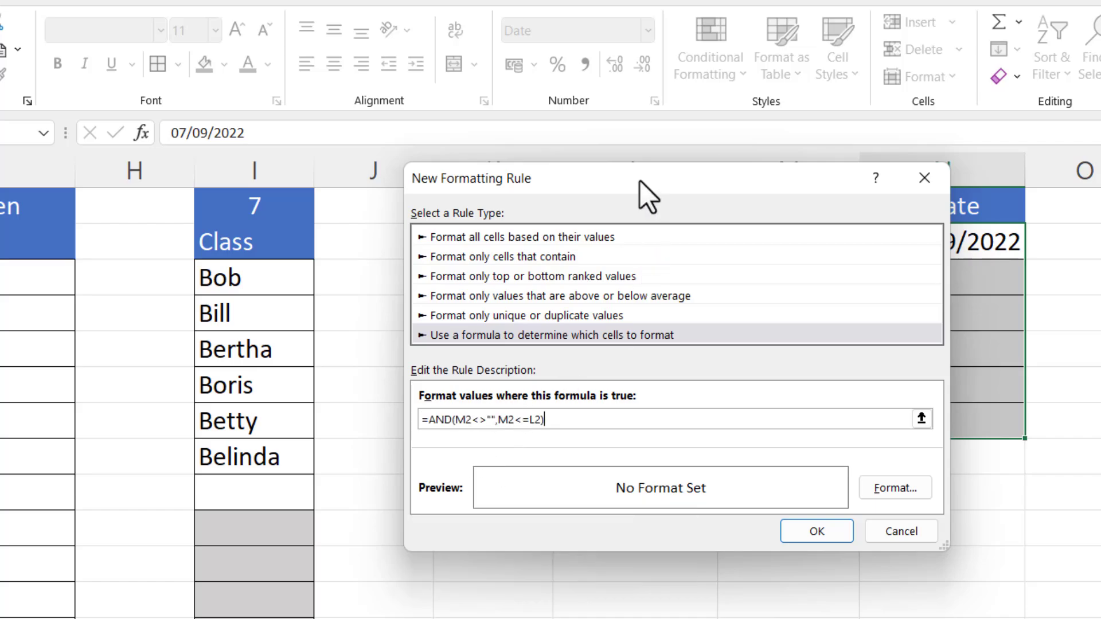
Give the Offer Date formatting rule a light gray background fill.
left_click_drag(640, 181, 456, 229)
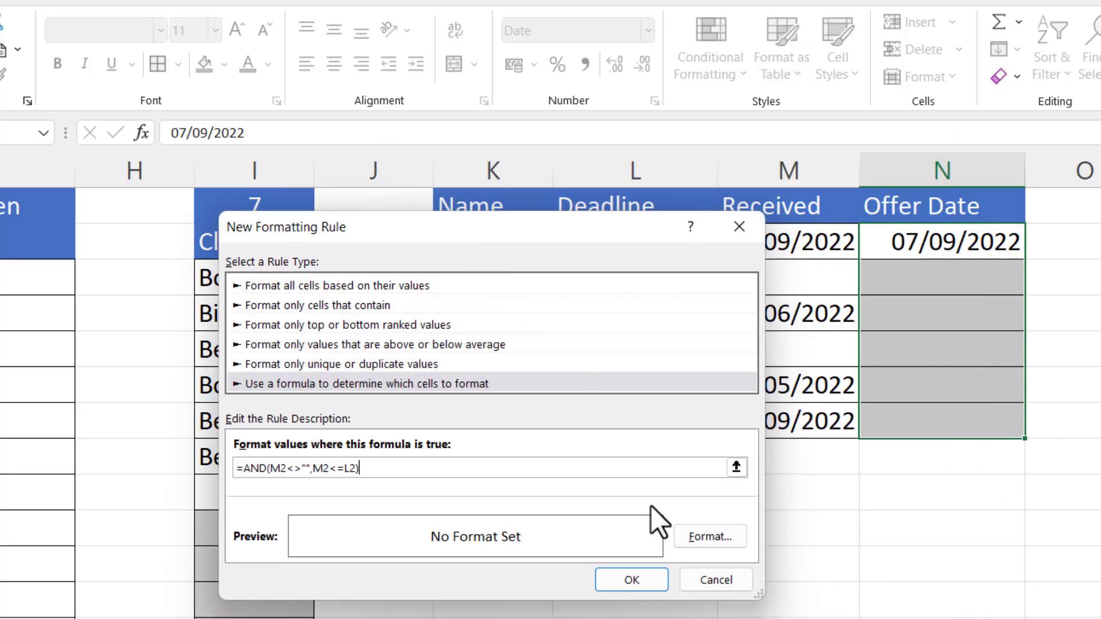
left_click(702, 536)
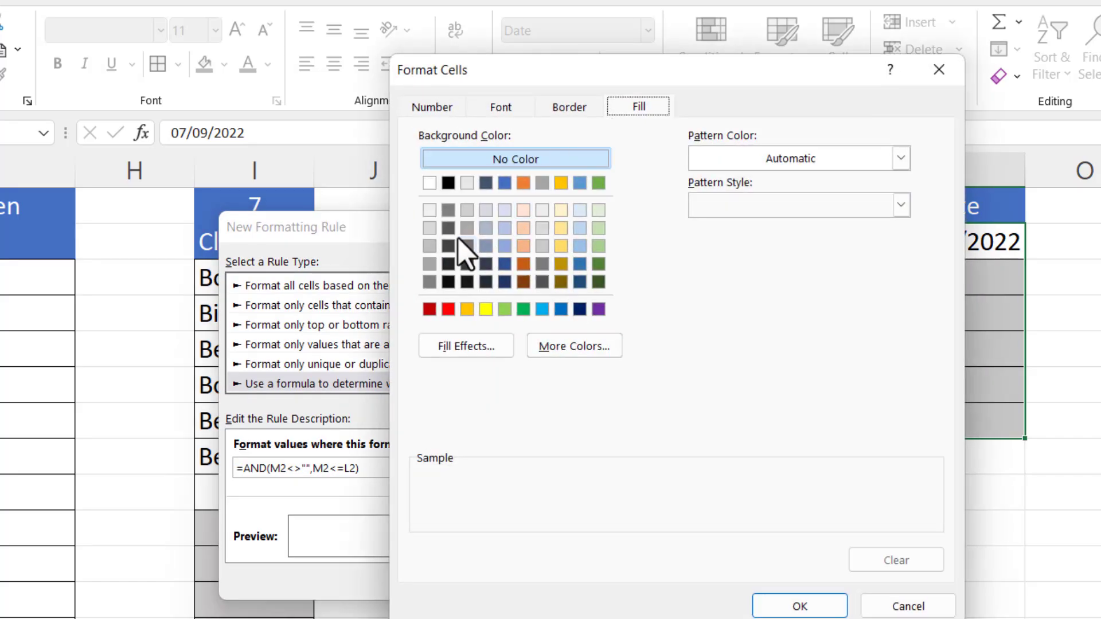
left_click(468, 209)
left_click(813, 606)
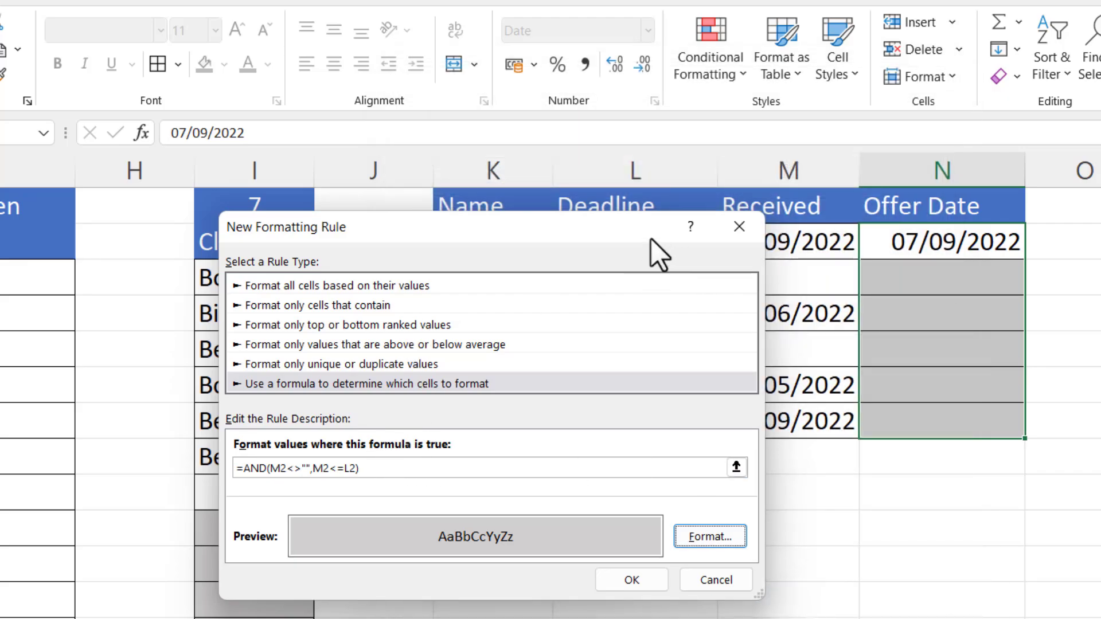
Wrap the rule's formula in NOT so it reads =NOT(AND(M2<>"",M2<=L2)) and apply the rule to N2:N7.
left_click_drag(651, 239, 648, 280)
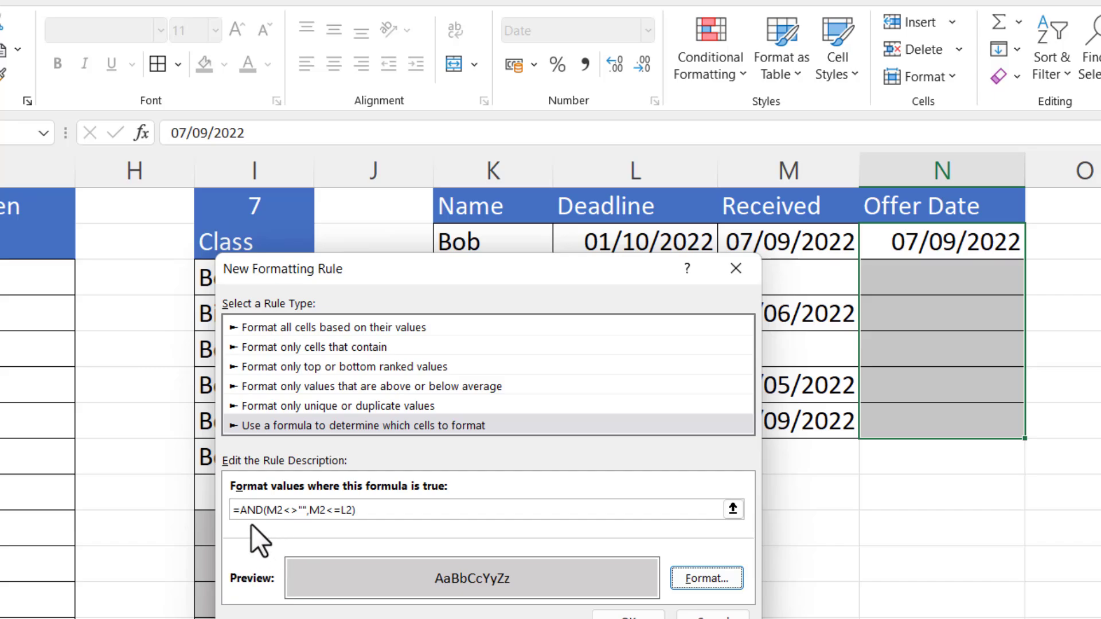
left_click(240, 510)
type("NOT")
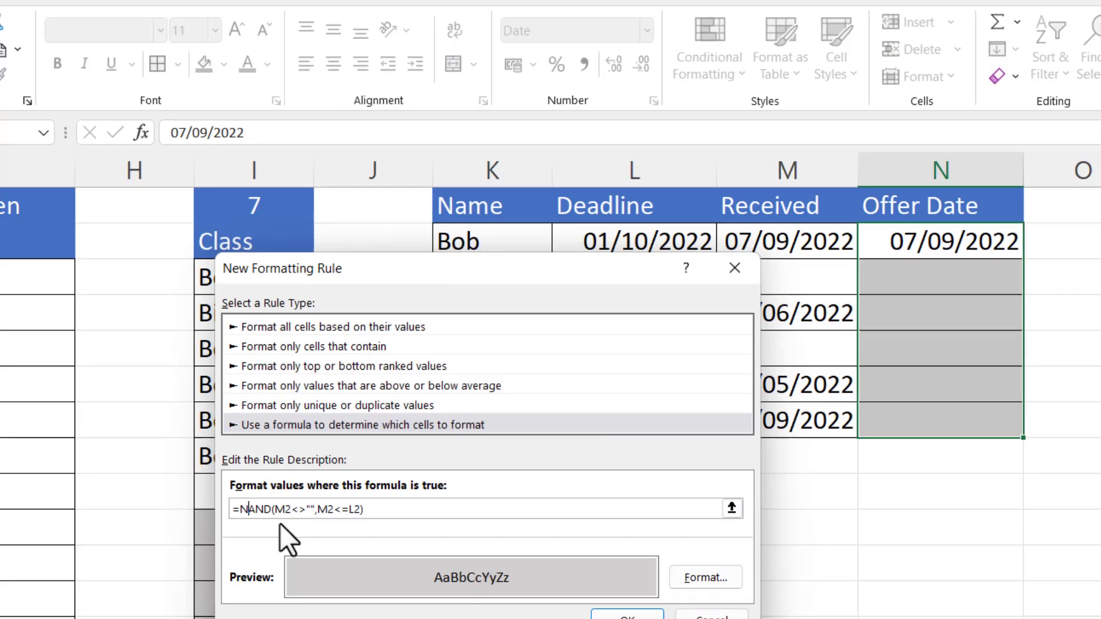
type("(")
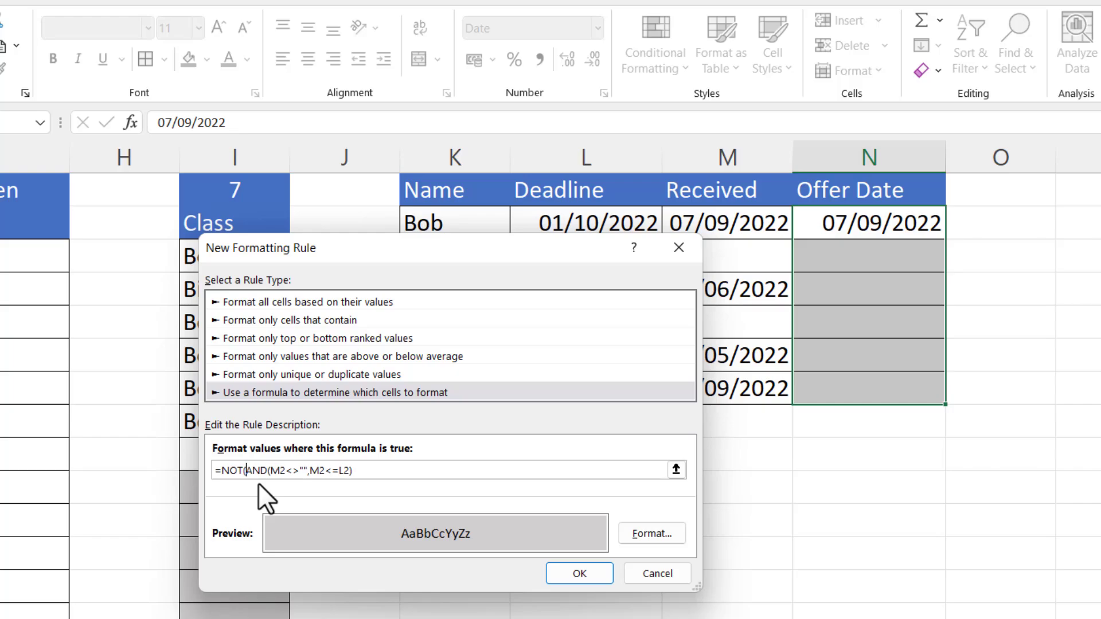
left_click(367, 475)
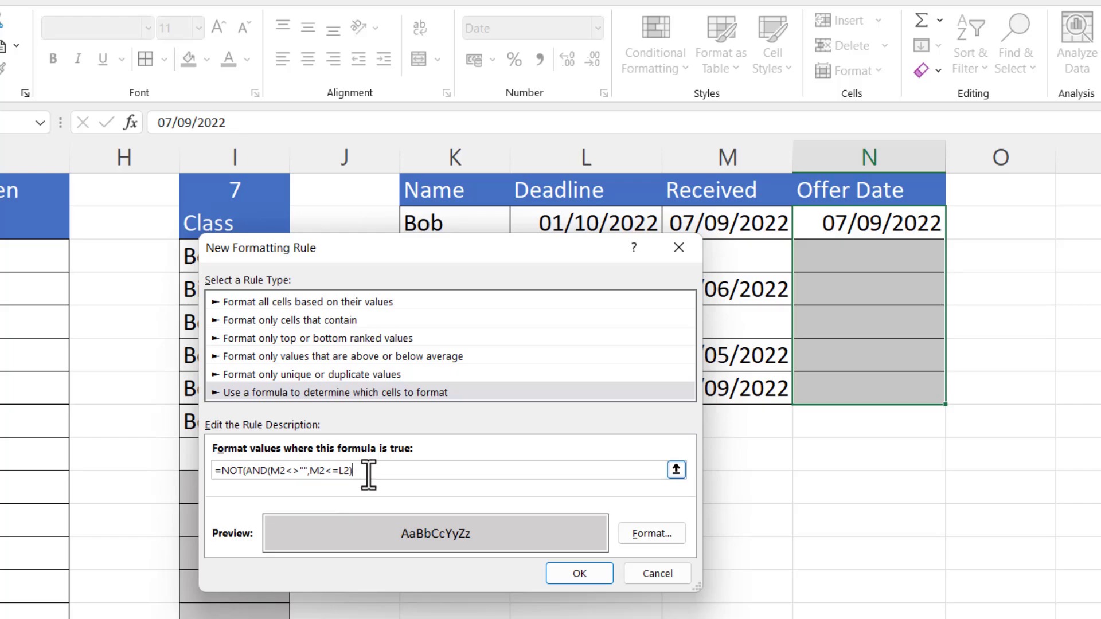
type(")")
left_click(559, 574)
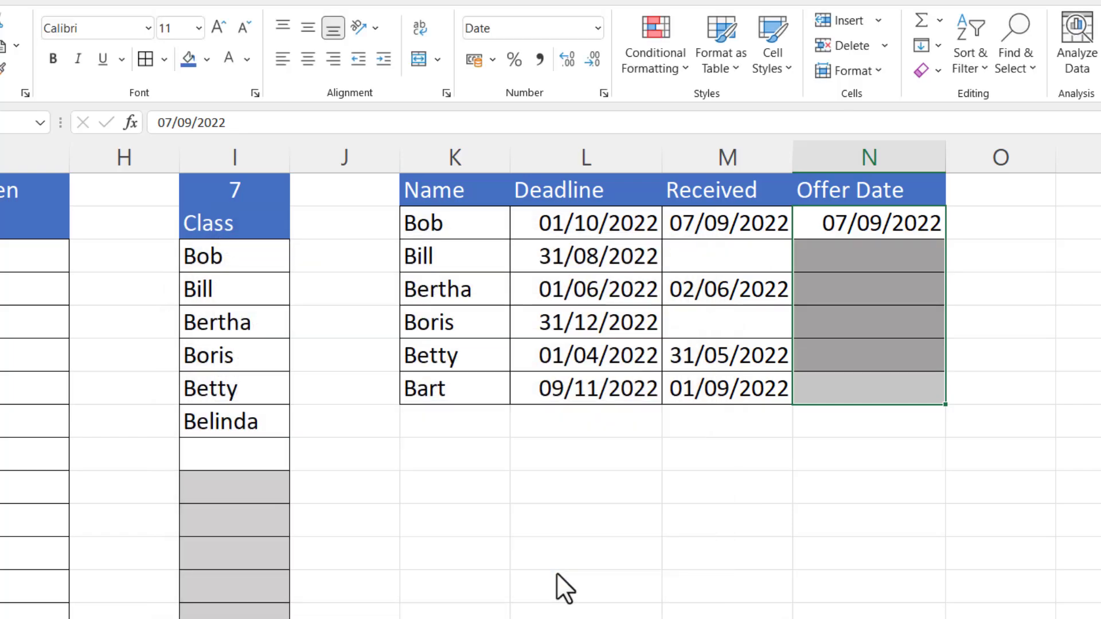
Enter 30/08/2022 as the received date in M3 to test the gray-out formatting.
left_click(835, 382)
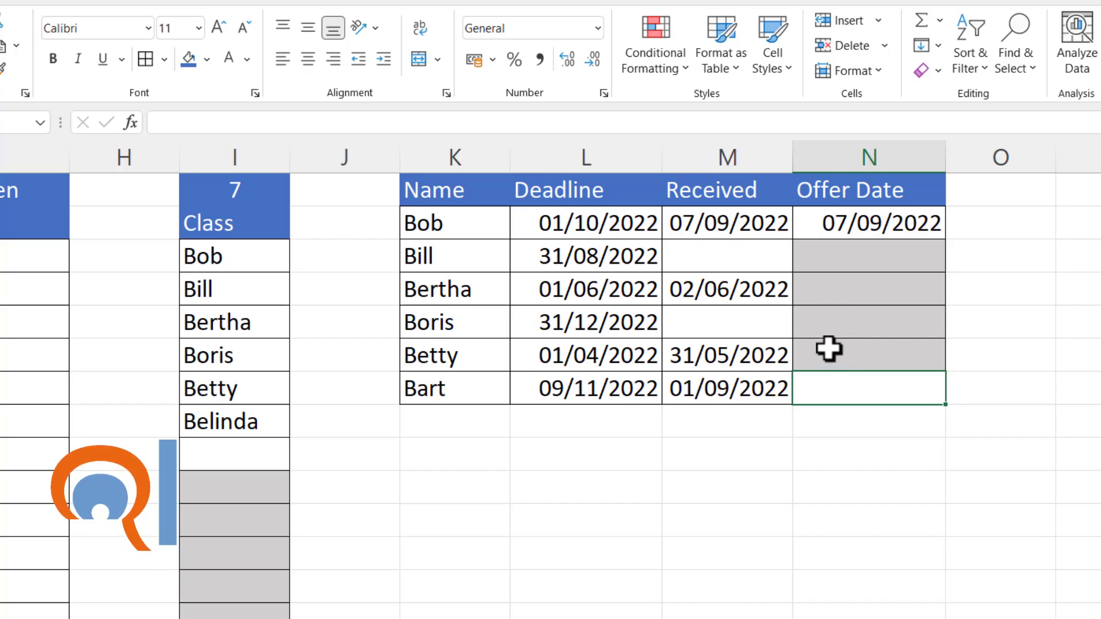
left_click(740, 270)
type("30")
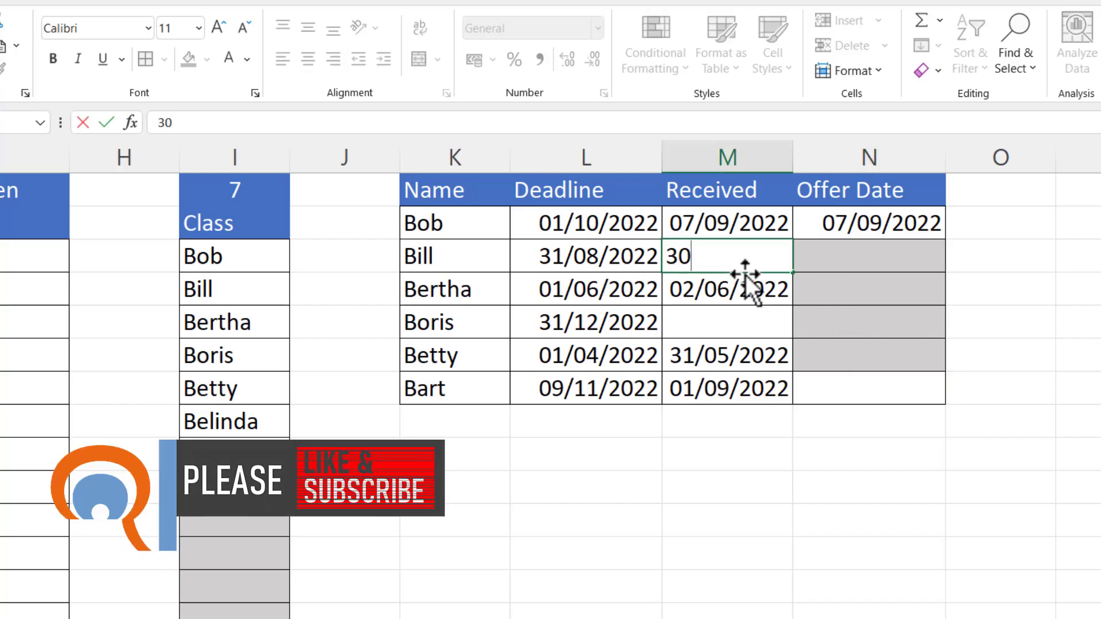
type("/0")
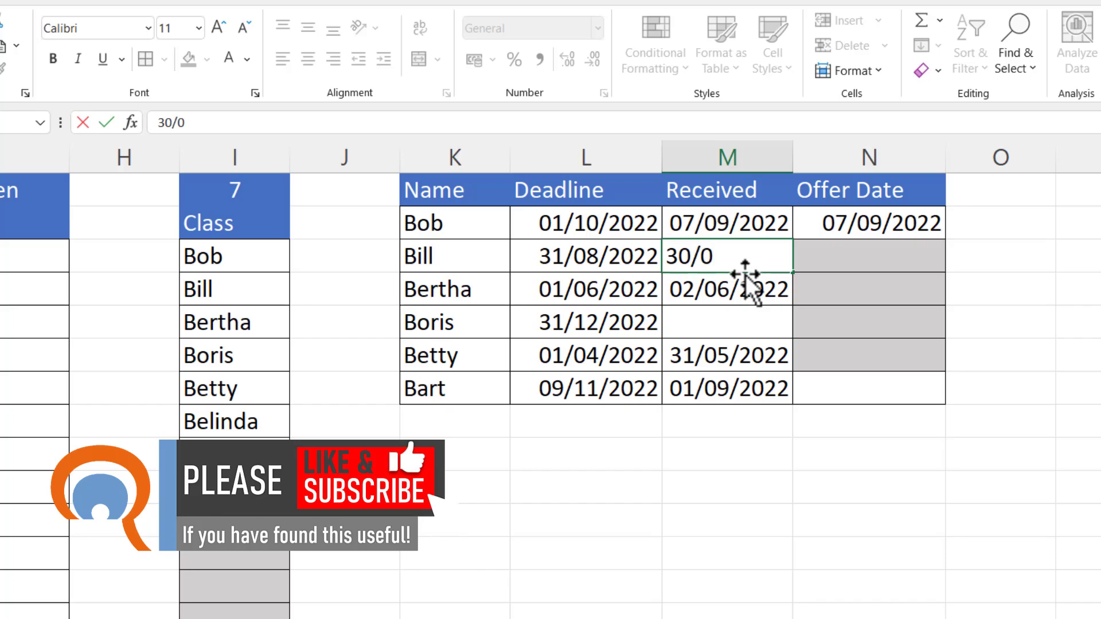
type("8/22")
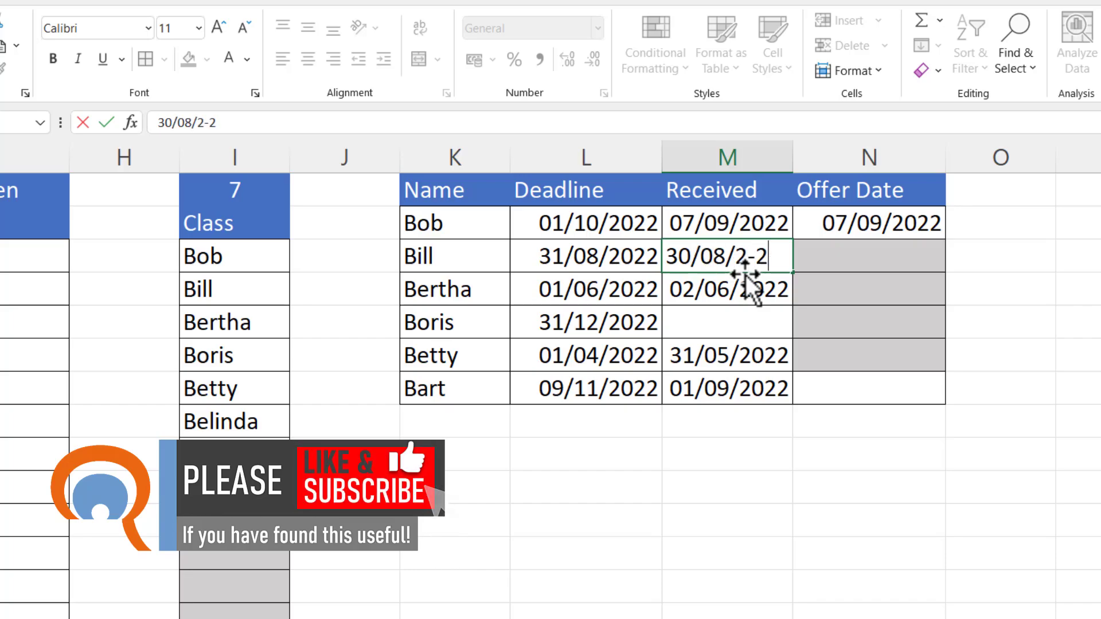
key("BackSpace")
type("022")
key("Return")
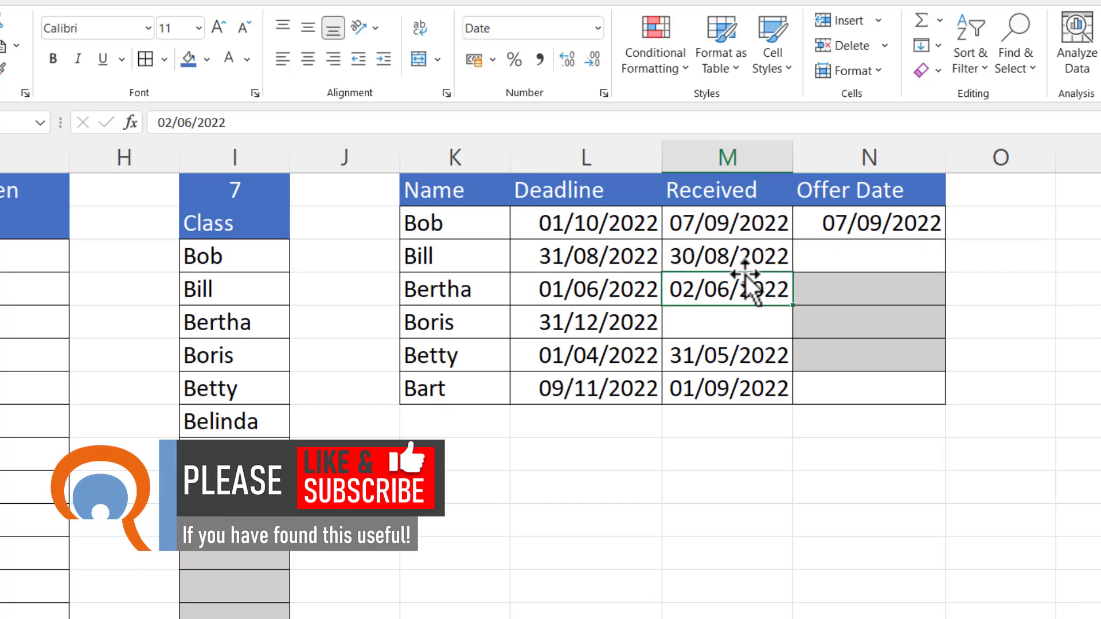
Enter 07/09/2022 as the offer date in N3.
left_click(901, 255)
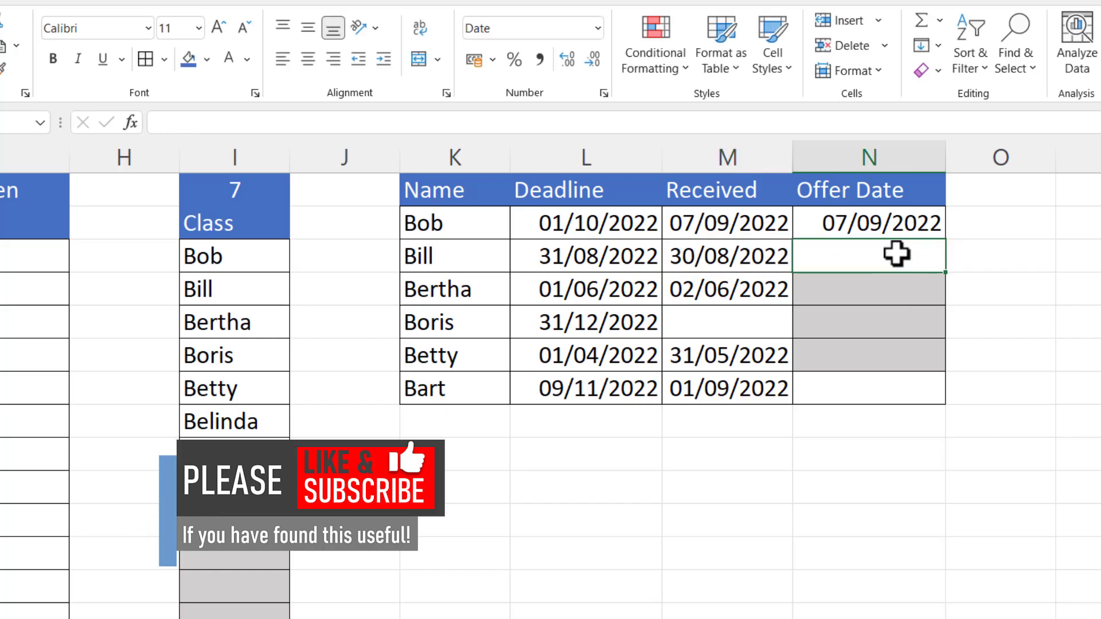
key("ctrl+apostrophe")
key("Return")
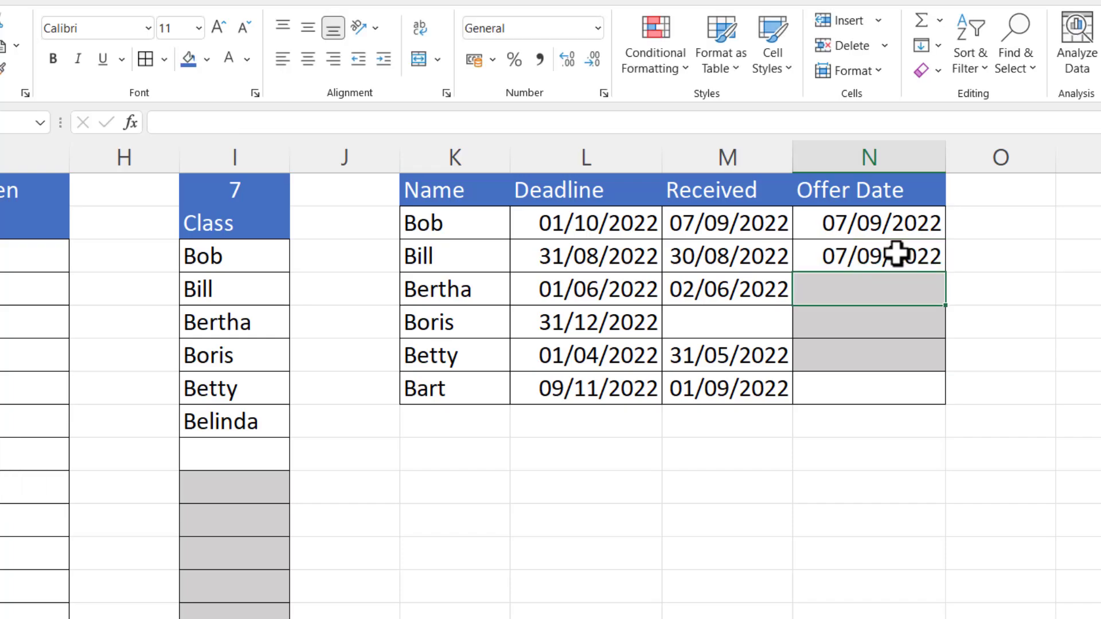